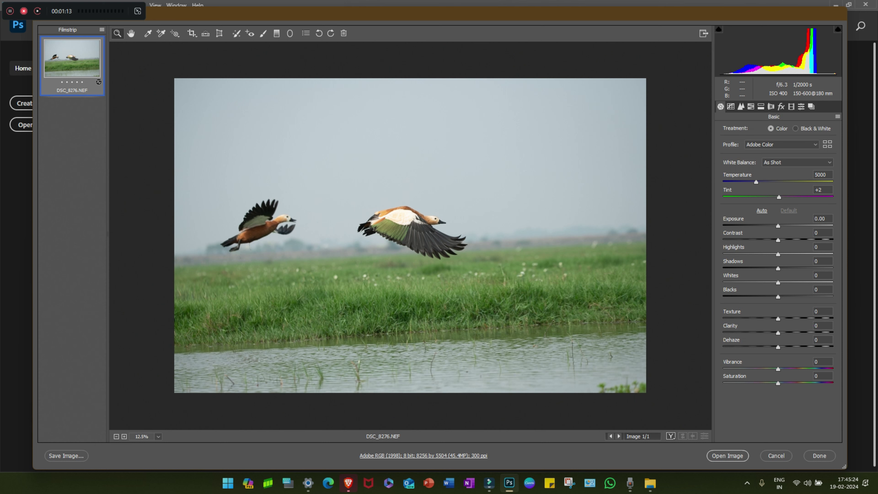
Step: Zoom in on the right-hand duck's plumage in the preview, then back out to the whole photo
{"action": "left_click", "coordinate": [359, 173]}
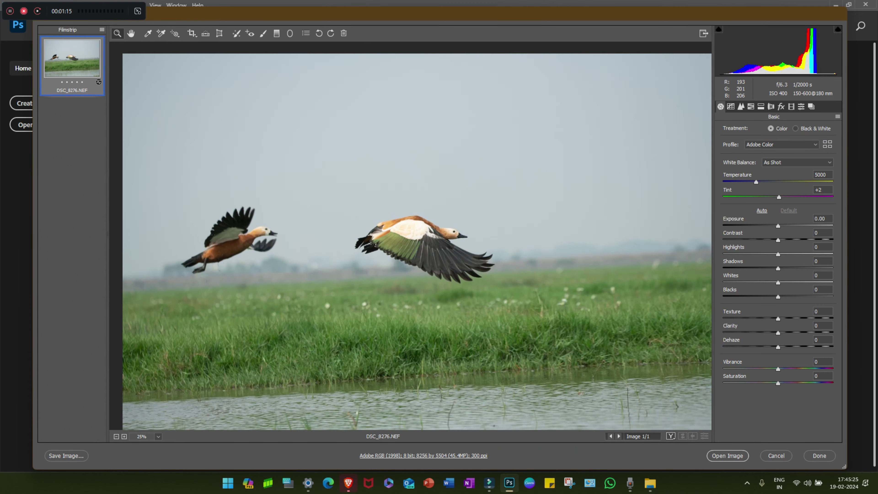
{"action": "left_click", "coordinate": [553, 297]}
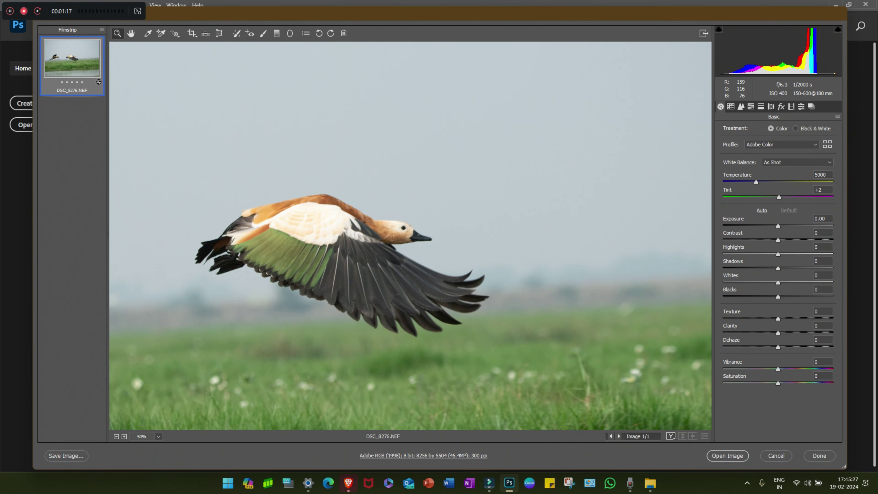
{"action": "left_click", "coordinate": [553, 297]}
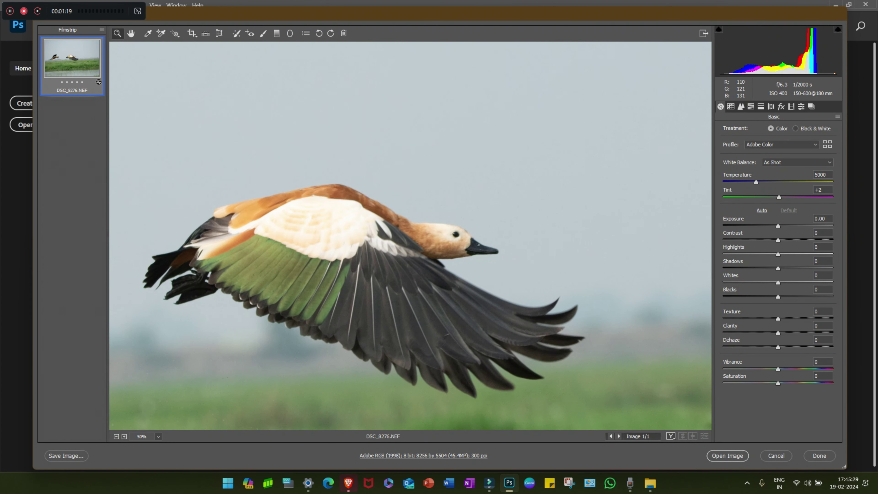
{"action": "left_click", "coordinate": [280, 221], "text": "alt"}
{"action": "left_click", "coordinate": [279, 221], "text": "alt"}
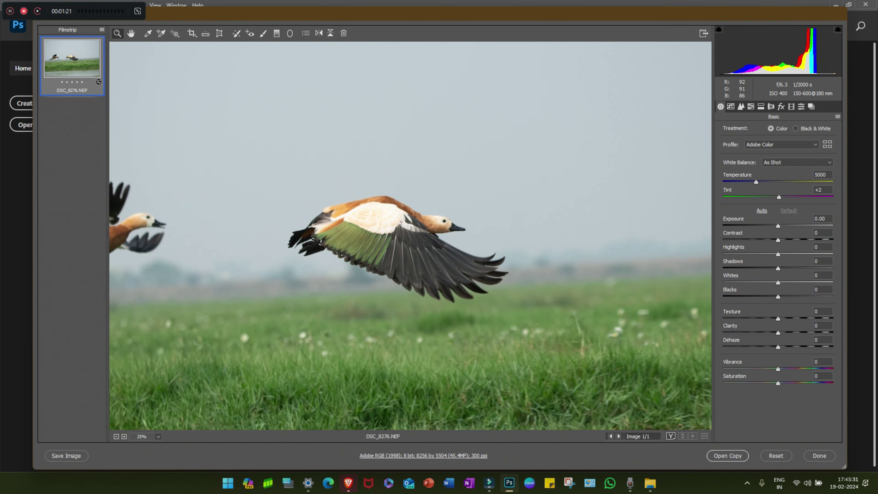
{"action": "left_click", "coordinate": [279, 222], "text": "alt"}
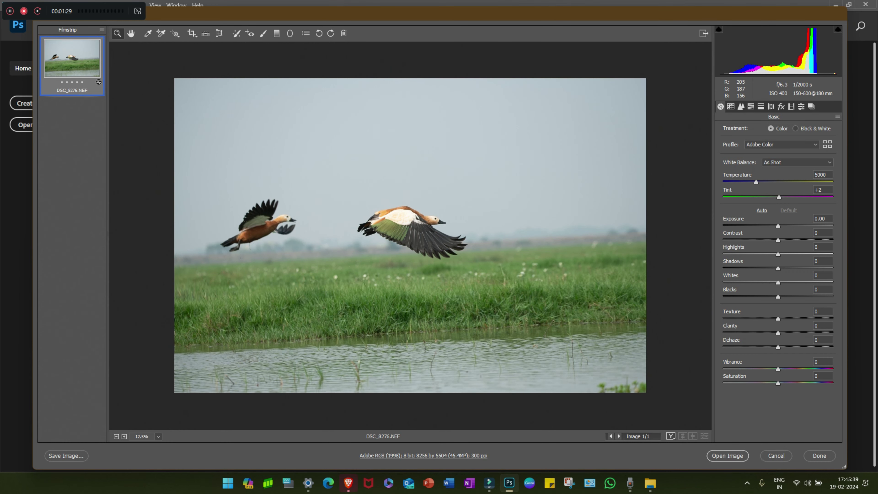
{"action": "left_click", "coordinate": [416, 225]}
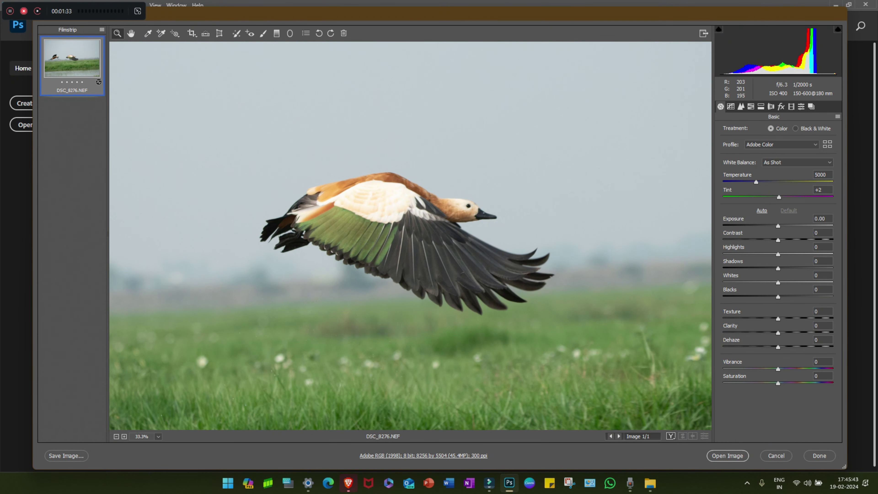
{"action": "left_click", "coordinate": [529, 142]}
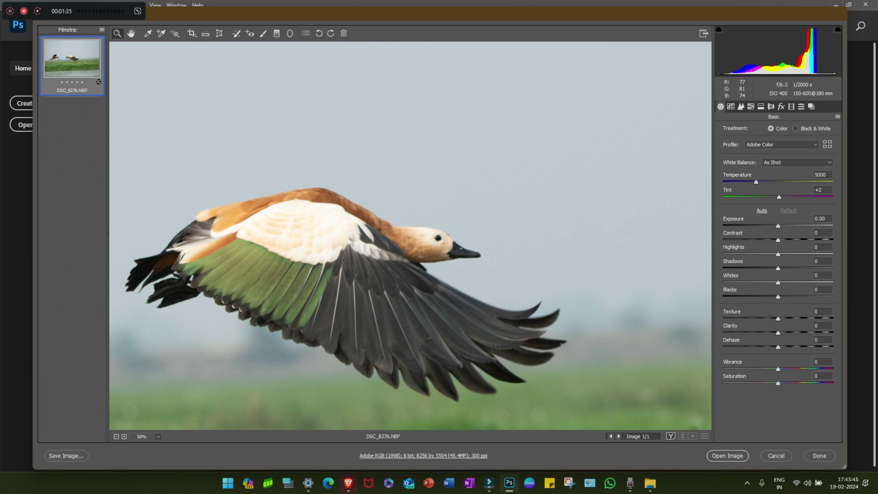
{"action": "left_click", "coordinate": [194, 221], "text": "alt"}
{"action": "left_click", "coordinate": [193, 222], "text": "alt"}
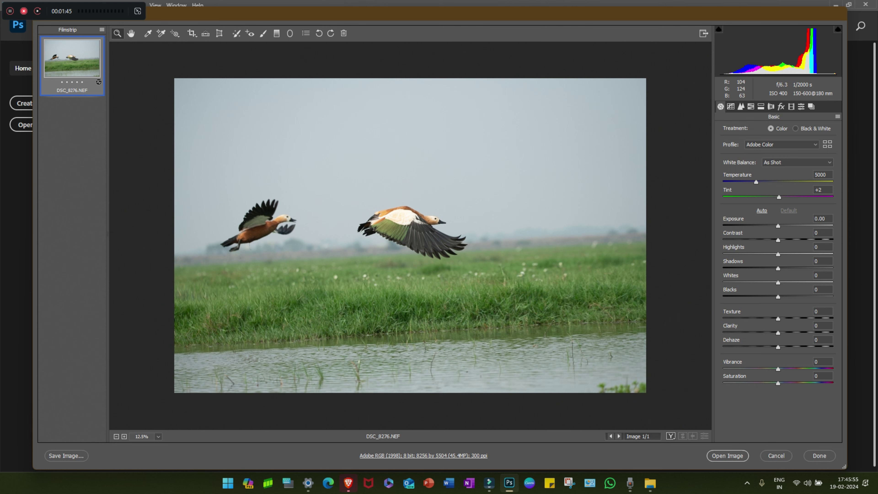
Step: Open the raw photo and crop it to 16:9 around both ducks, rotated 2.6° to level the horizon
{"action": "left_click", "coordinate": [727, 455]}
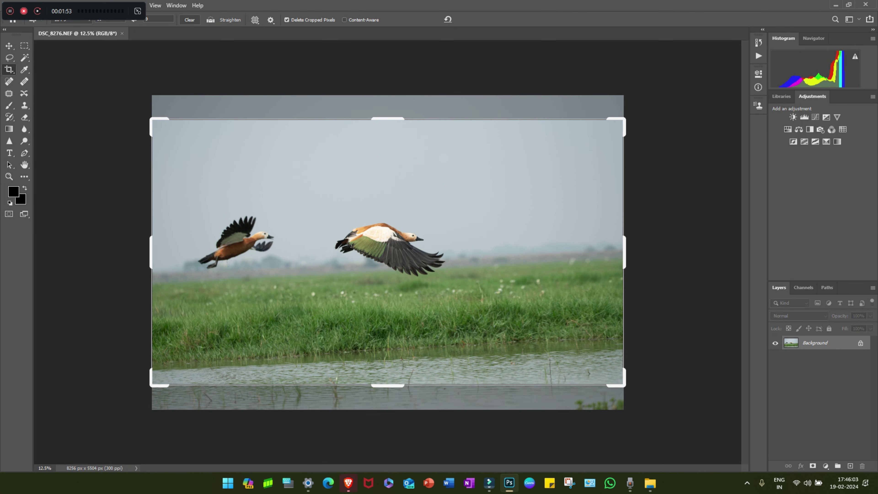
{"action": "left_click_drag", "start_coordinate": [152, 120], "coordinate": [181, 136]}
{"action": "left_click_drag", "start_coordinate": [362, 229], "coordinate": [406, 237]}
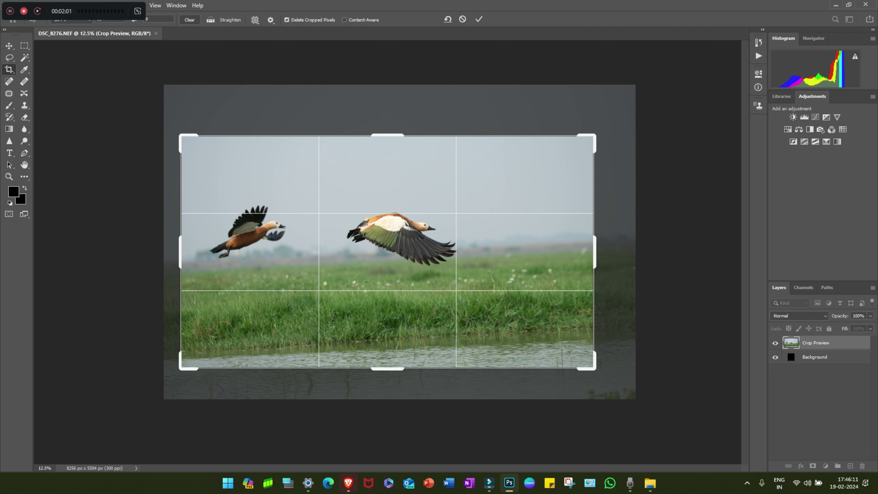
{"action": "mouse_move", "coordinate": [622, 361]}
{"action": "left_mouse_down"}
{"action": "mouse_move", "coordinate": [611, 380]}
{"action": "mouse_move", "coordinate": [636, 384]}
{"action": "left_mouse_up"}
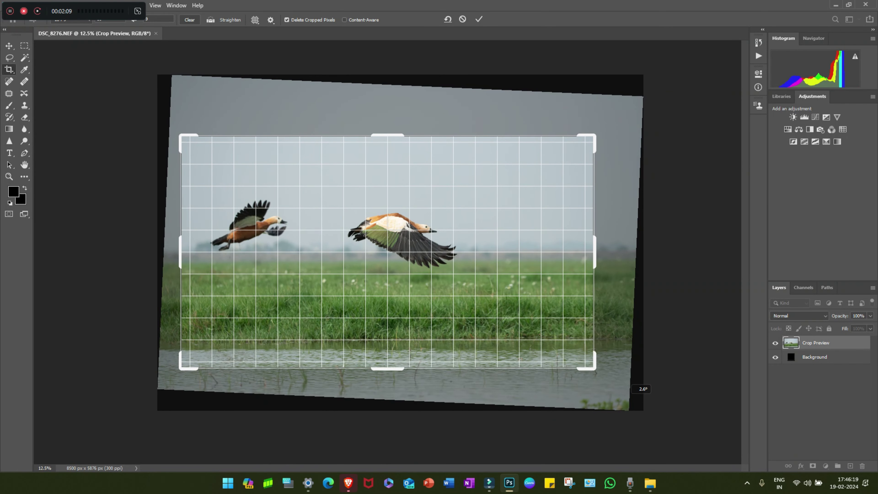
{"action": "left_click_drag", "start_coordinate": [636, 384], "coordinate": [613, 365]}
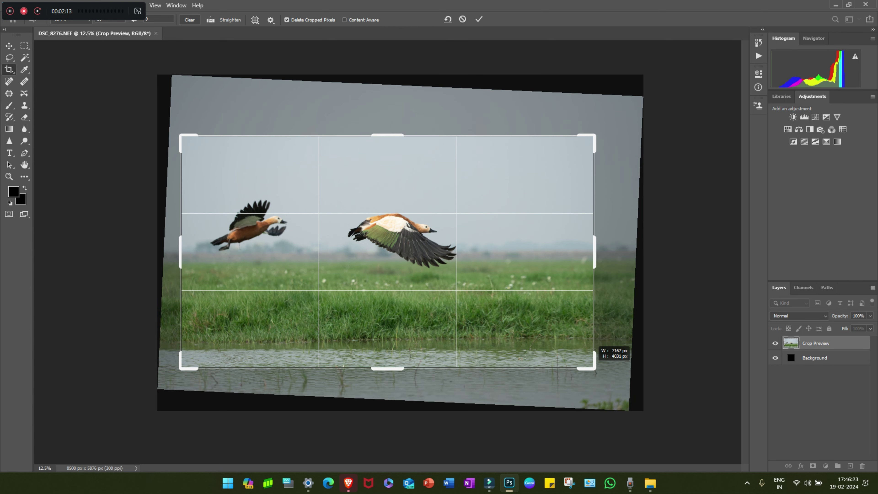
{"action": "left_click_drag", "start_coordinate": [523, 294], "coordinate": [522, 288]}
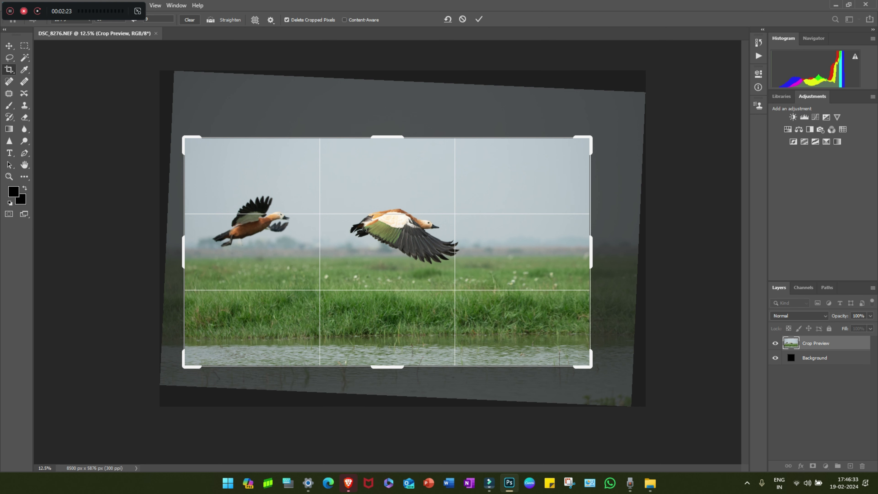
{"action": "key", "text": "Return"}
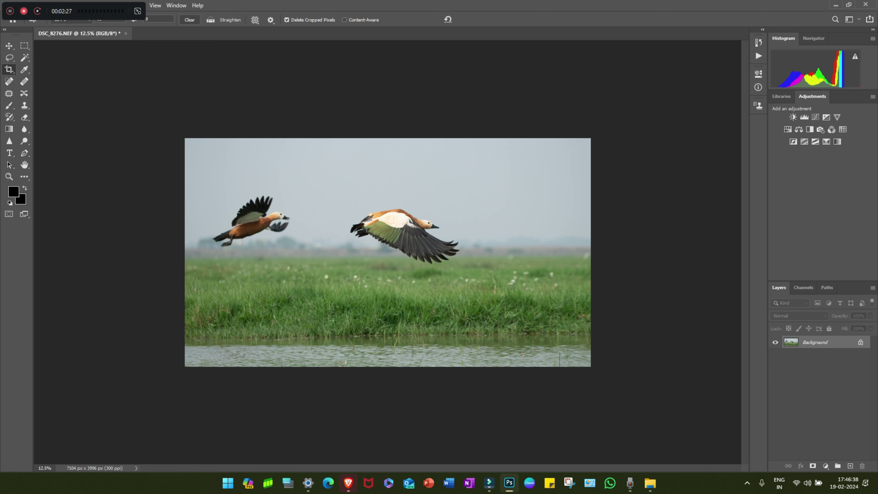
Step: Fit the cropped duck photo to the screen and apply Filter > Camera Raw Filter
{"action": "key", "text": "ctrl+0"}
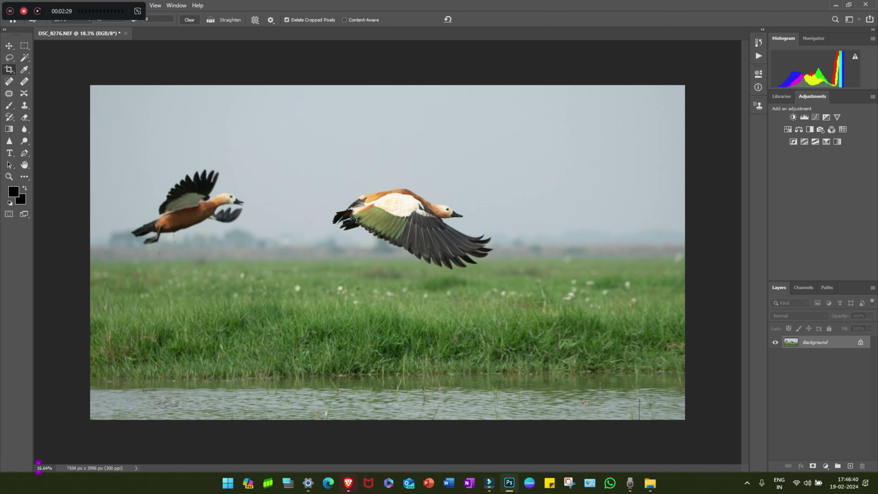
{"action": "scroll", "coordinate": [37, 467], "scroll_direction": "down", "scroll_amount": 3}
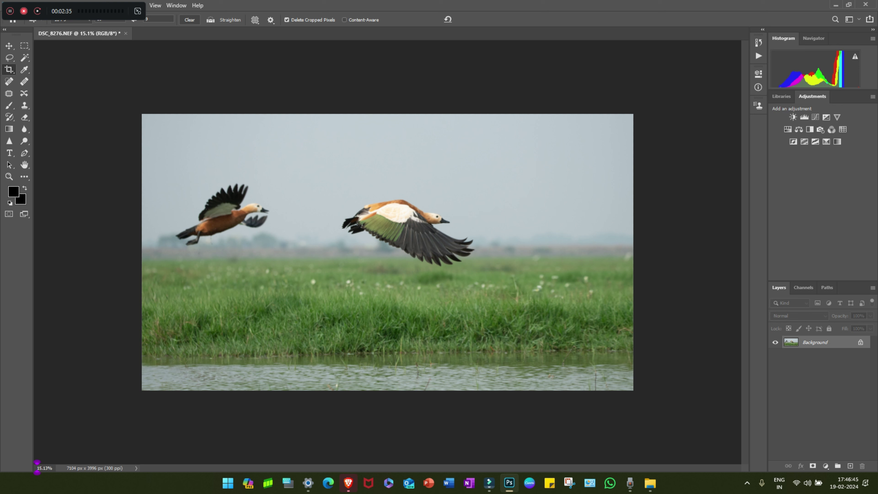
{"action": "left_click", "coordinate": [125, 5]}
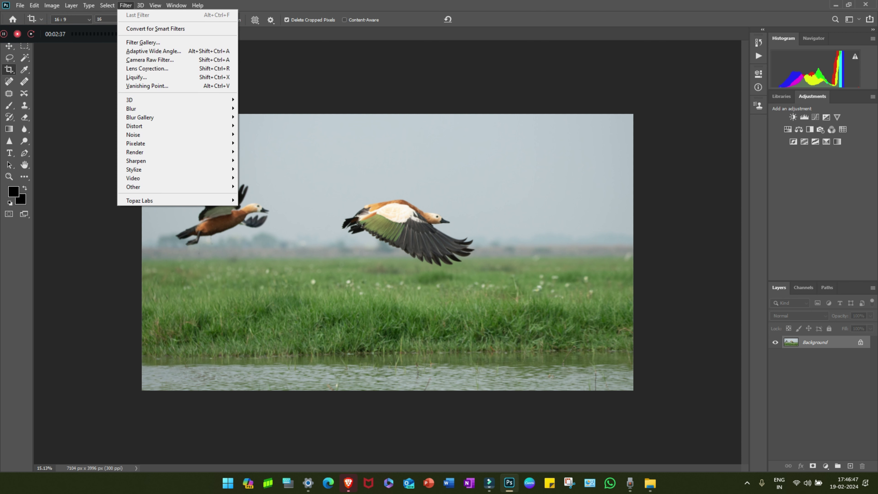
{"action": "left_click", "coordinate": [150, 60]}
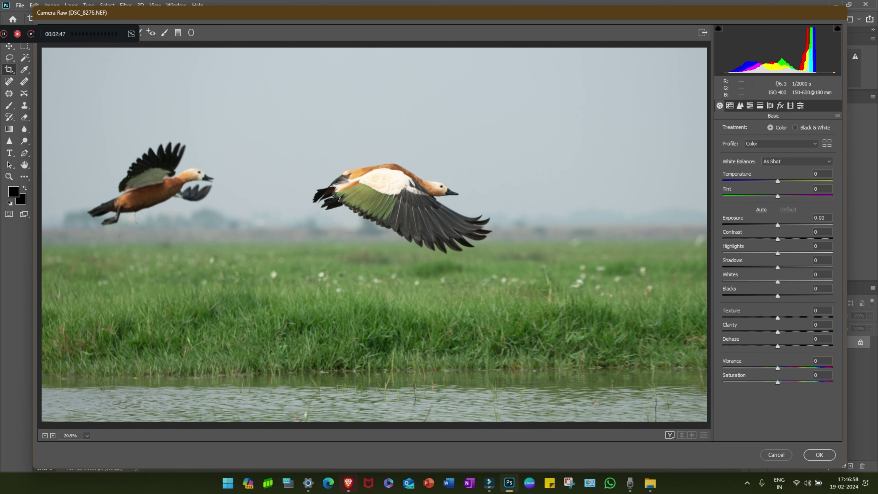
Step: Apply Auto tone, then set Exposure to -0.15 and Contrast to +12
{"action": "left_click", "coordinate": [761, 209]}
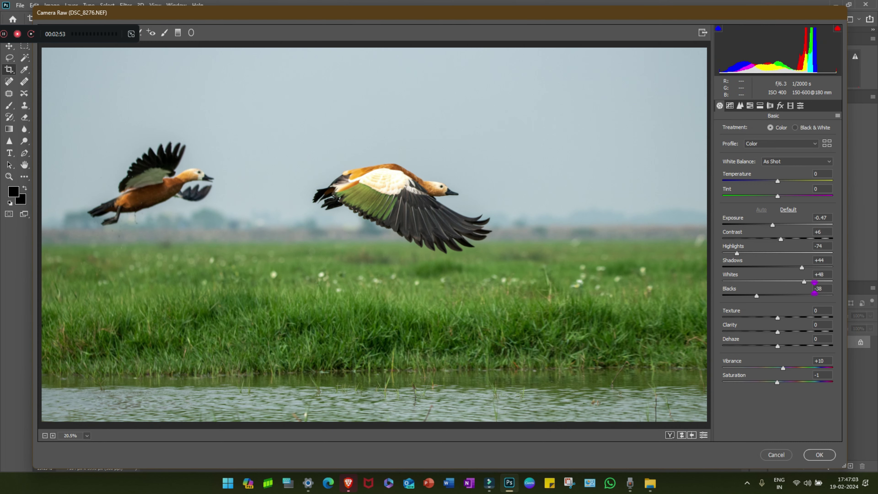
{"action": "left_click", "coordinate": [821, 217]}
{"action": "key", "text": "Up"}
{"action": "key", "text": "Up"}
{"action": "key", "text": "shift+Up"}
{"action": "key", "text": "shift+Up"}
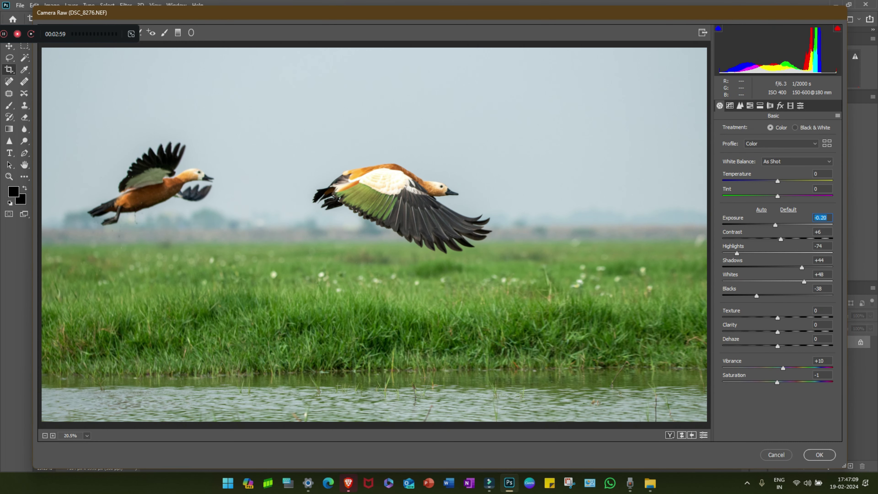
{"action": "key", "text": "ctrl+z"}
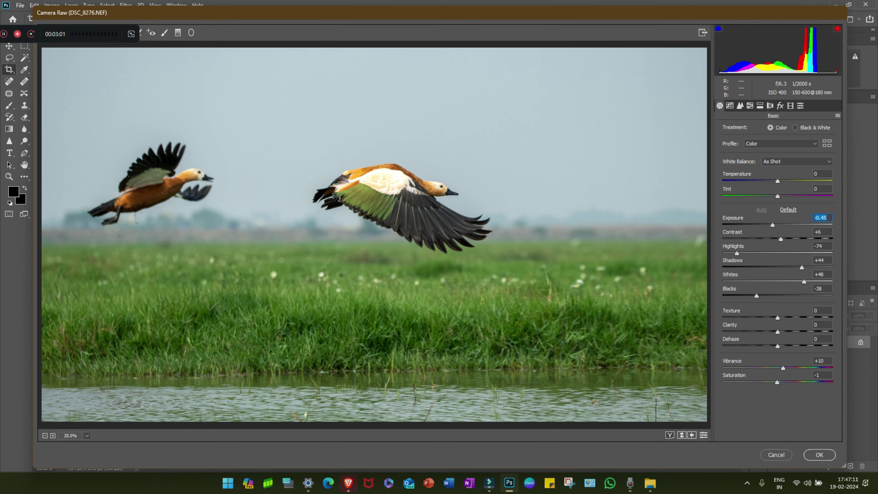
{"action": "key", "text": "shift+Up"}
{"action": "key", "text": "shift+Up"}
{"action": "key", "text": "shift+Up"}
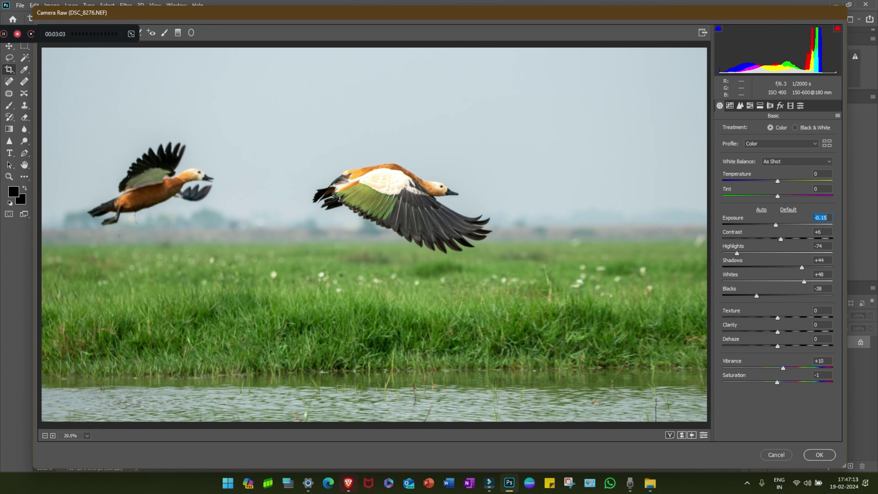
{"action": "key", "text": "Tab"}
{"action": "key", "text": "Up"}
{"action": "key", "text": "Up"}
{"action": "key", "text": "Up"}
Step: Raise Saturation, set Vibrance to +8, and add a little Clarity and Dehaze
{"action": "key", "text": "Tab"}
{"action": "key", "text": "Tab"}
{"action": "key", "text": "Tab"}
{"action": "key", "text": "Up"}
{"action": "key", "text": "Up"}
{"action": "key", "text": "Up"}
{"action": "key", "text": "shift+Tab"}
{"action": "key", "text": "Down"}
{"action": "key", "text": "Down"}
{"action": "key", "text": "Tab"}
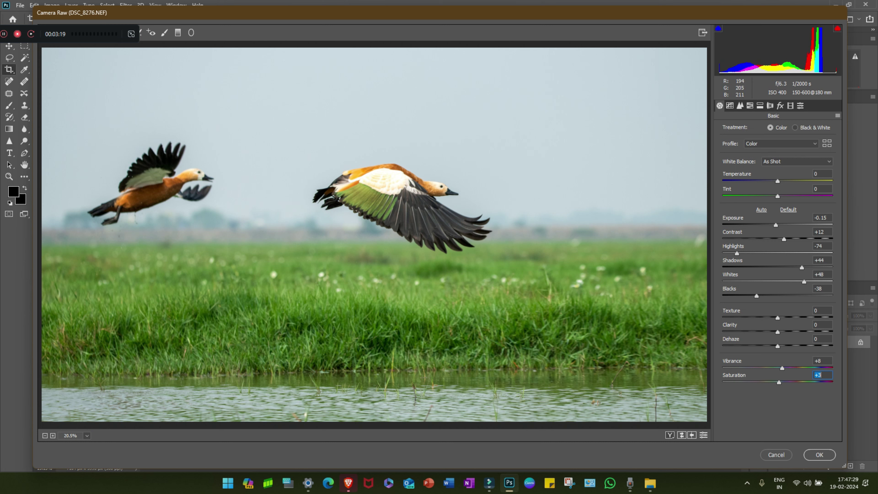
{"action": "key", "text": "shift+Tab"}
{"action": "key", "text": "shift+Tab"}
{"action": "key", "text": "shift+Tab"}
{"action": "key", "text": "Up"}
{"action": "key", "text": "Up"}
{"action": "key", "text": "Up"}
{"action": "key", "text": "Tab"}
{"action": "key", "text": "Up"}
{"action": "key", "text": "Up"}
{"action": "key", "text": "Up"}
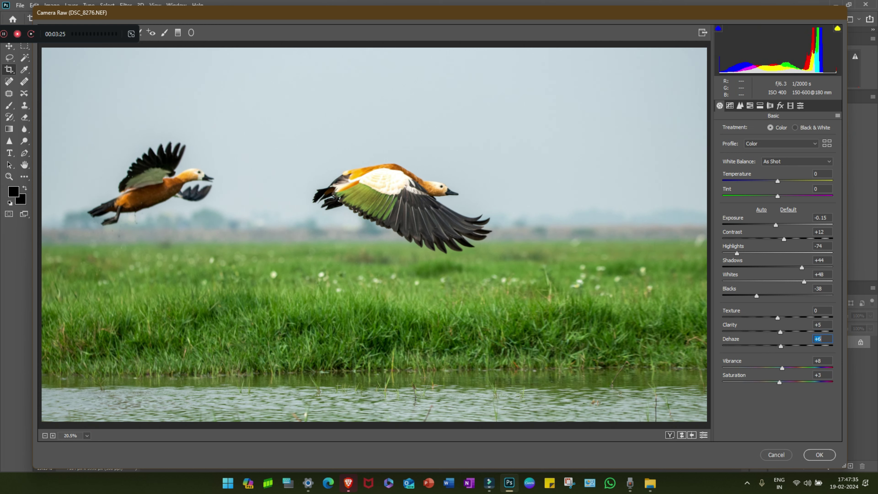
Step: Pull Highlights down to -84 and deepen Blacks to -42
{"action": "key", "text": "shift+Tab"}
{"action": "key", "text": "shift+Tab"}
{"action": "key", "text": "shift+Tab"}
{"action": "key", "text": "shift+Down"}
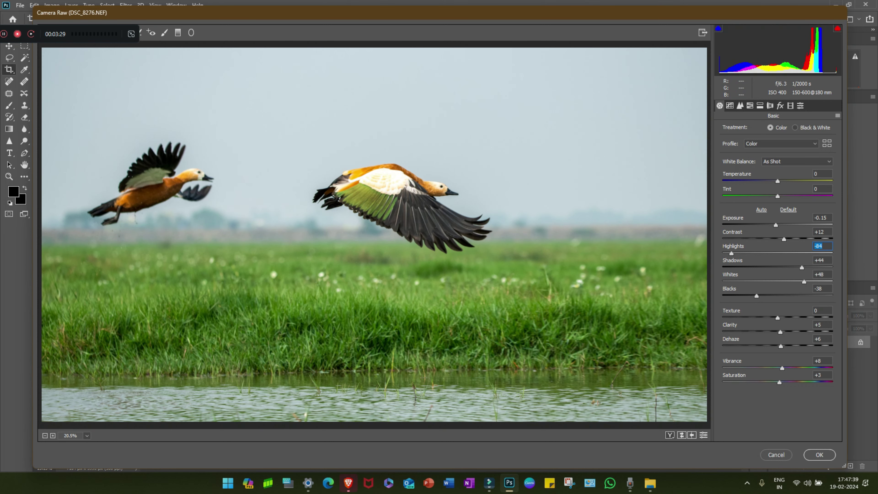
{"action": "key", "text": "Tab"}
{"action": "key", "text": "Tab"}
{"action": "key", "text": "Tab"}
{"action": "key", "text": "Down"}
{"action": "key", "text": "Down"}
{"action": "key", "text": "Down"}
Step: Warm the colour Temperature slightly, settling at +1
{"action": "key", "text": "shift+Tab"}
{"action": "key", "text": "shift+Tab"}
{"action": "key", "text": "shift+Tab"}
{"action": "key", "text": "Up"}
{"action": "key", "text": "Up"}
{"action": "key", "text": "Up"}
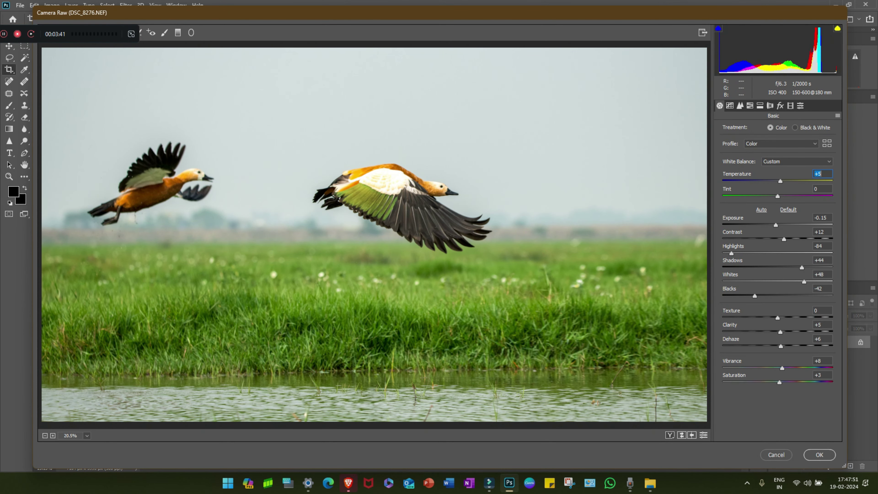
{"action": "key", "text": "Down"}
{"action": "key", "text": "Down"}
{"action": "key", "text": "Down"}
{"action": "key", "text": "Tab"}
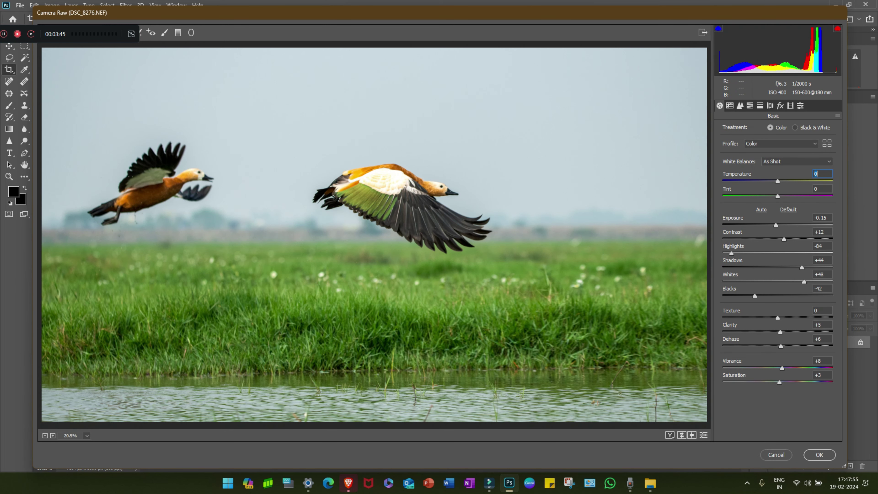
{"action": "key", "text": "Up"}
{"action": "key", "text": "Up"}
{"action": "key", "text": "Up"}
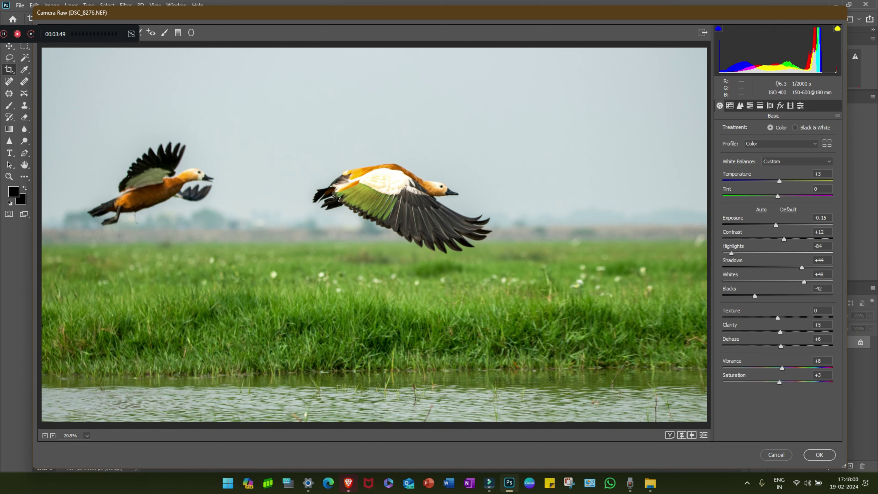
{"action": "key", "text": "shift+Tab"}
{"action": "type", "text": "2"}
{"action": "key", "text": "Down"}
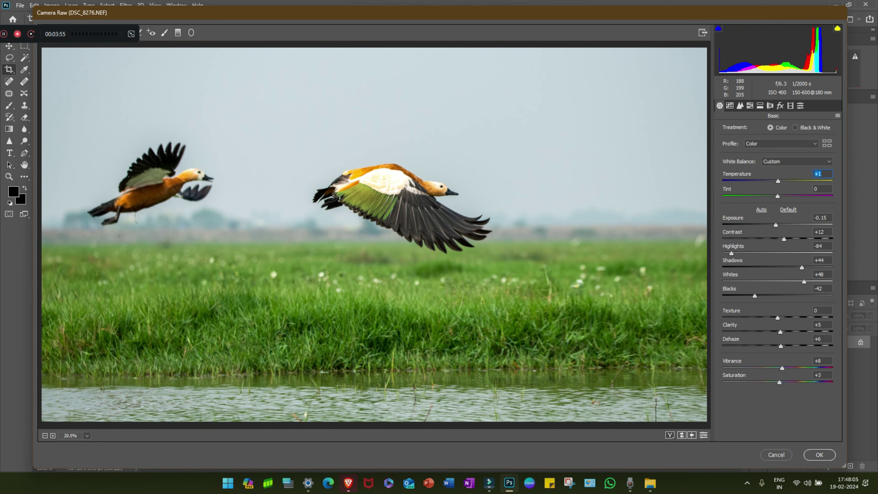
Step: In HSL Saturation, raise Reds to +13 and boost Oranges, Yellows and Greens
{"action": "left_click", "coordinate": [749, 105]}
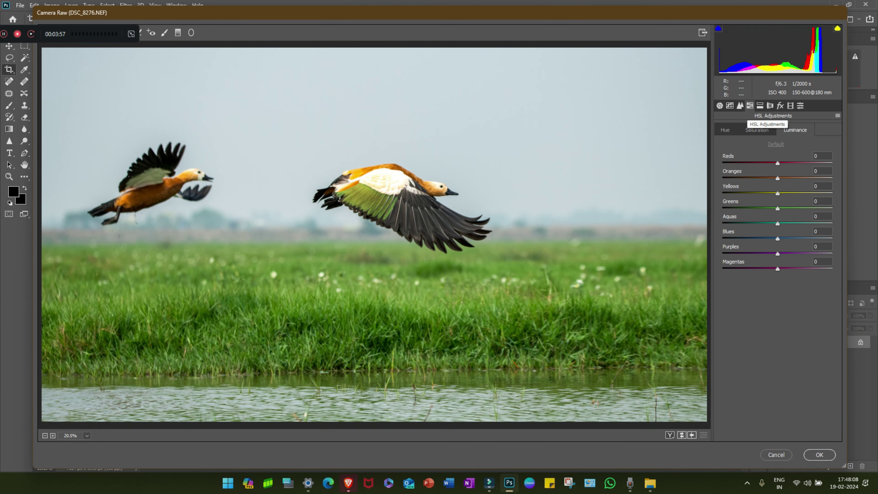
{"action": "left_click", "coordinate": [757, 130]}
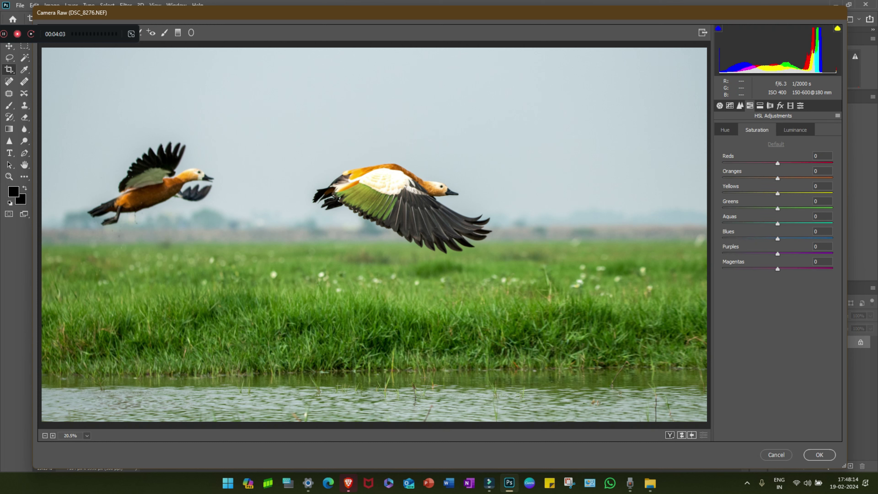
{"action": "key", "text": "Up"}
{"action": "key", "text": "Up"}
{"action": "key", "text": "Up"}
{"action": "key", "text": "Up"}
{"action": "key", "text": "Up"}
{"action": "key", "text": "Up"}
{"action": "key", "text": "Tab"}
{"action": "key", "text": "Tab"}
{"action": "key", "text": "Up"}
{"action": "key", "text": "Tab"}
{"action": "key", "text": "Up"}
{"action": "key", "text": "Up"}
{"action": "key", "text": "Up"}
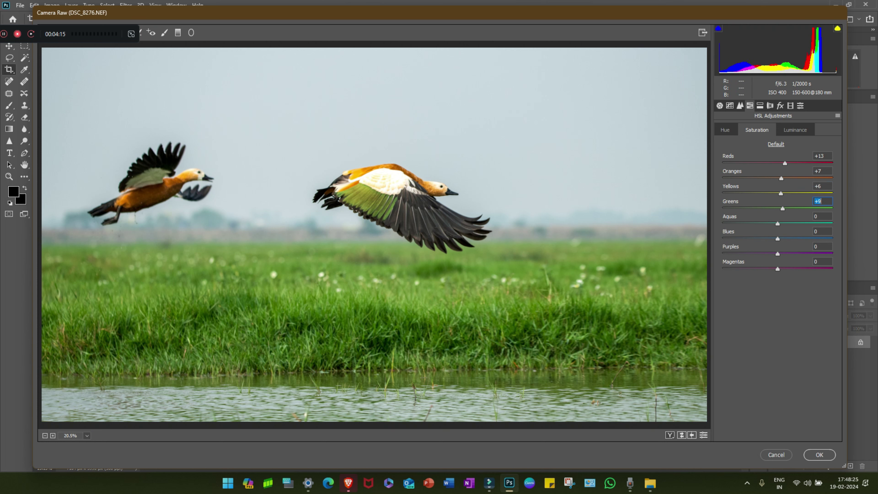
Step: In HSL Luminance, darken Reds to -9, Oranges, Greens to -8, and Aquas slightly
{"action": "key", "text": "ctrl+alt+shift+l"}
{"action": "key", "text": "Down"}
{"action": "key", "text": "Down"}
{"action": "key", "text": "Down"}
{"action": "key", "text": "Down"}
{"action": "key", "text": "Down"}
{"action": "key", "text": "Tab"}
{"action": "key", "text": "Down"}
{"action": "key", "text": "Down"}
{"action": "key", "text": "Down"}
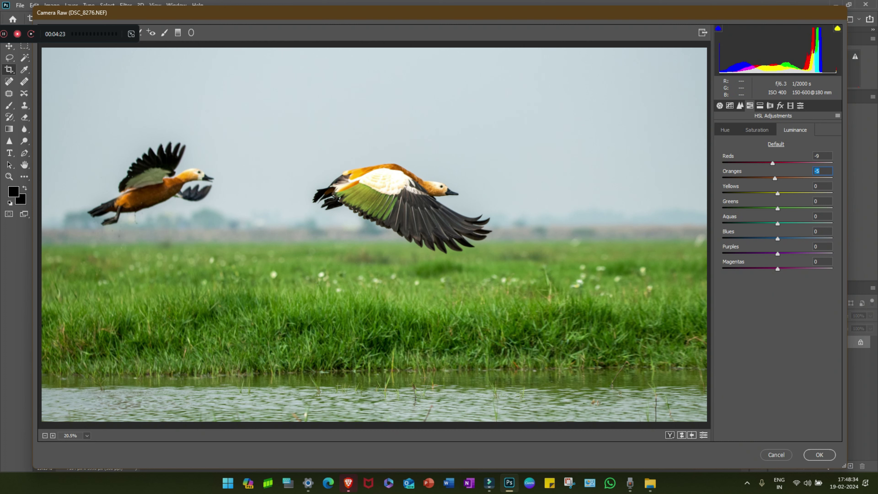
{"action": "key", "text": "Tab"}
{"action": "key", "text": "Tab"}
{"action": "key", "text": "Down"}
{"action": "key", "text": "Down"}
{"action": "key", "text": "Down"}
{"action": "left_click", "coordinate": [633, 74]}
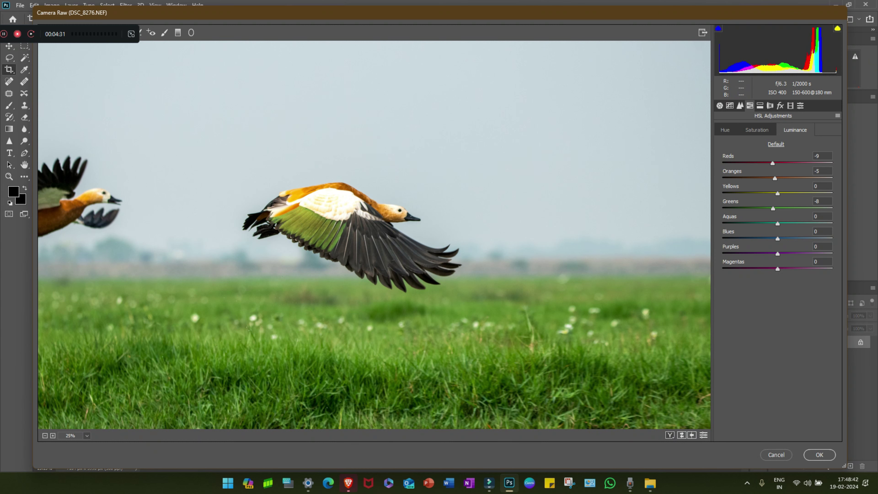
{"action": "key", "text": "Down"}
{"action": "key", "text": "Down"}
{"action": "key", "text": "Down"}
{"action": "key", "text": "Down"}
{"action": "key", "text": "Down"}
{"action": "key", "text": "Down"}
Step: Raise Blues saturation to +5 and fit the whole photo in the preview
{"action": "left_click", "coordinate": [756, 130]}
{"action": "key", "text": "Up"}
{"action": "key", "text": "Up"}
{"action": "key", "text": "Up"}
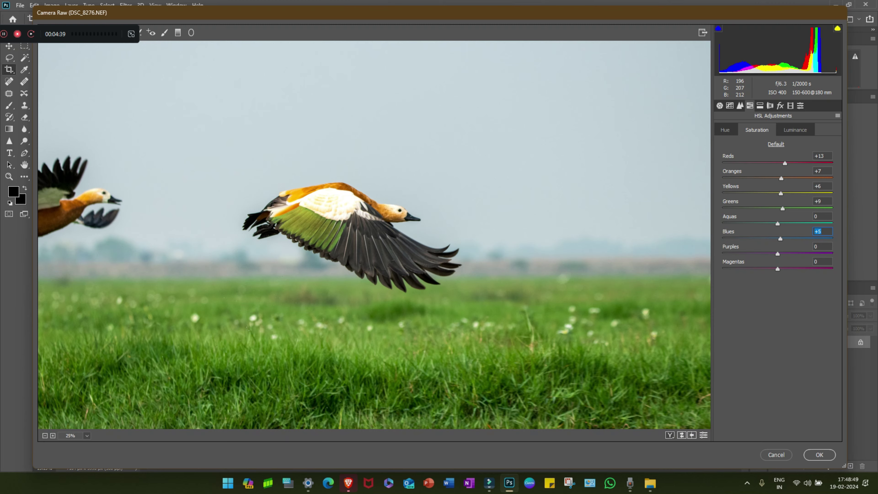
{"action": "key", "text": "ctrl+0"}
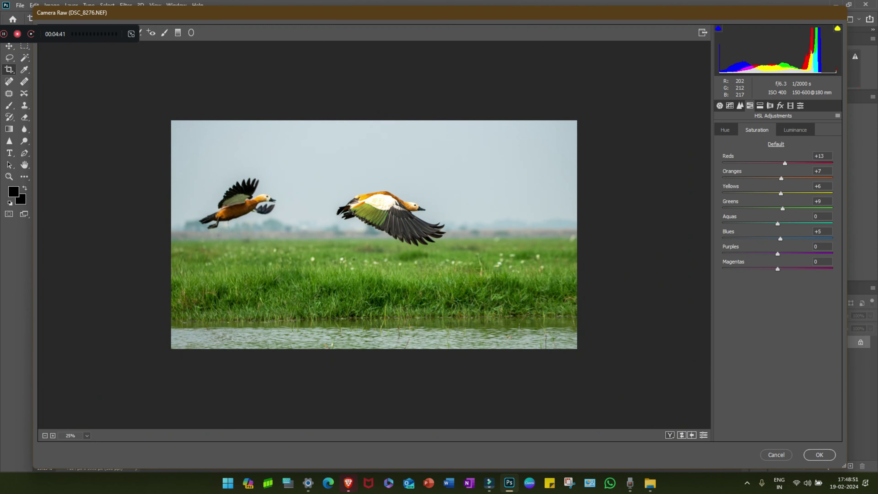
{"action": "key", "text": "ctrl+0"}
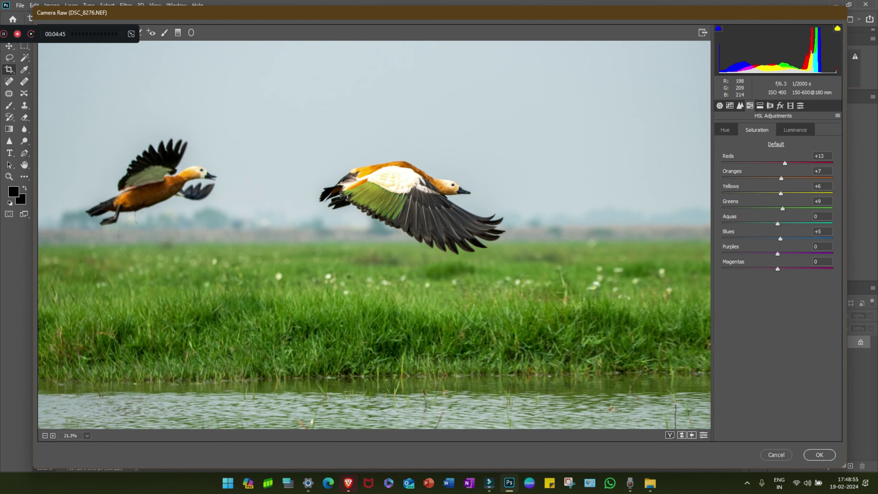
{"action": "key", "text": "k"}
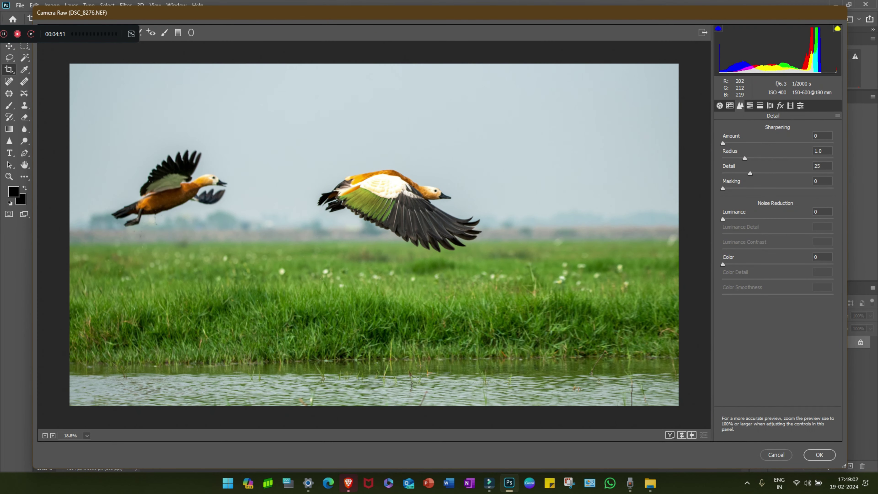
Step: Paint the mask over the right duck's wing, lower wing and dark wing tips
{"action": "scroll", "coordinate": [375, 144], "scroll_direction": "up", "scroll_amount": 2}
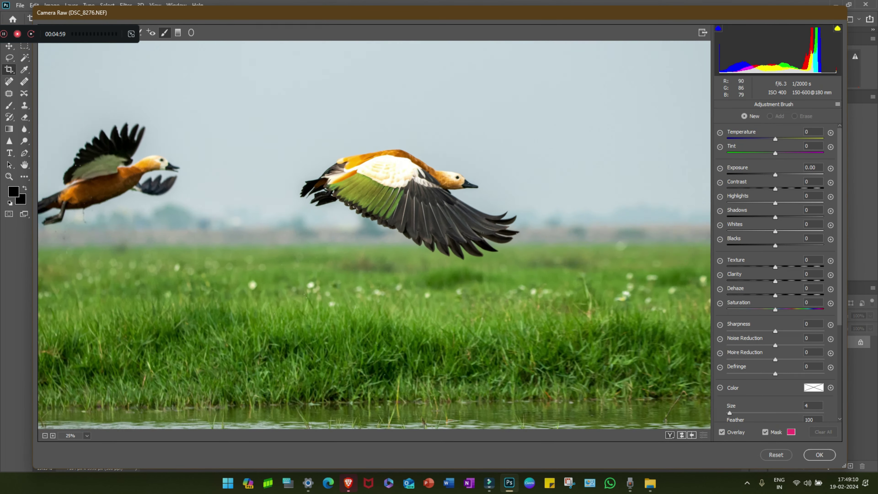
{"action": "scroll", "coordinate": [376, 144], "scroll_direction": "up", "scroll_amount": 1}
{"action": "scroll", "coordinate": [375, 144], "scroll_direction": "up", "scroll_amount": 2}
{"action": "mouse_move", "coordinate": [322, 238]}
{"action": "left_mouse_down"}
{"action": "mouse_move", "coordinate": [414, 228]}
{"action": "mouse_move", "coordinate": [356, 269]}
{"action": "left_mouse_up"}
{"action": "mouse_move", "coordinate": [399, 291]}
{"action": "left_mouse_down"}
{"action": "mouse_move", "coordinate": [429, 284]}
{"action": "mouse_move", "coordinate": [456, 311]}
{"action": "mouse_move", "coordinate": [494, 329]}
{"action": "mouse_move", "coordinate": [469, 335]}
{"action": "left_mouse_up"}
{"action": "scroll", "coordinate": [449, 321], "scroll_direction": "up", "scroll_amount": 1}
{"action": "scroll", "coordinate": [448, 321], "scroll_direction": "up", "scroll_amount": 1}
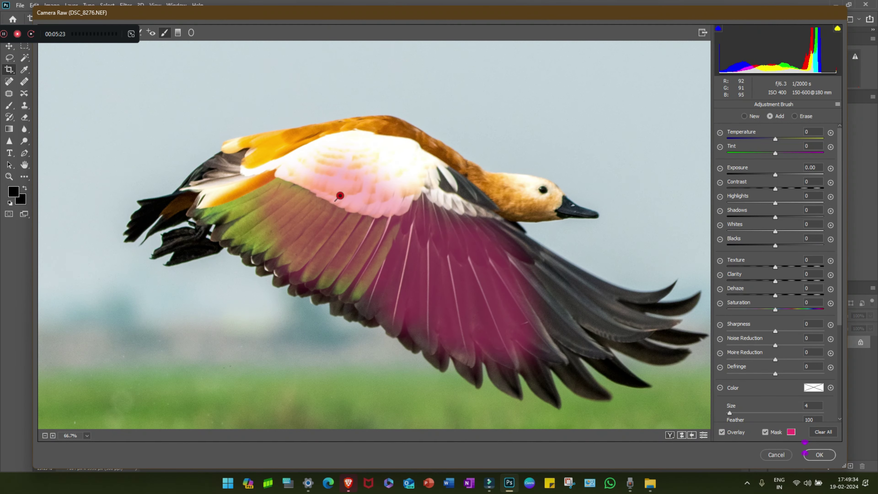
{"action": "mouse_move", "coordinate": [601, 332]}
{"action": "left_mouse_down"}
{"action": "mouse_move", "coordinate": [656, 305]}
{"action": "mouse_move", "coordinate": [580, 345]}
{"action": "left_mouse_up"}
{"action": "left_click_drag", "start_coordinate": [628, 306], "coordinate": [650, 297]}
{"action": "scroll", "coordinate": [657, 308], "scroll_direction": "up", "scroll_amount": 2}
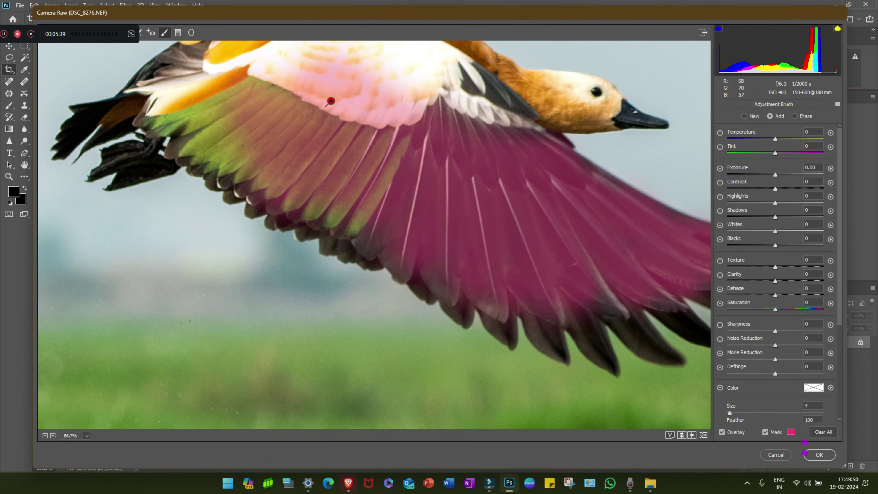
Step: Change the brush size and mask the remaining dark feather tips, including the upper-right tip
{"action": "left_click", "coordinate": [812, 406]}
{"action": "mouse_move", "coordinate": [501, 286]}
{"action": "left_mouse_down"}
{"action": "mouse_move", "coordinate": [570, 311]}
{"action": "mouse_move", "coordinate": [456, 304]}
{"action": "mouse_move", "coordinate": [515, 342]}
{"action": "mouse_move", "coordinate": [415, 311]}
{"action": "mouse_move", "coordinate": [418, 327]}
{"action": "mouse_move", "coordinate": [480, 363]}
{"action": "left_mouse_up"}
{"action": "left_click_drag", "start_coordinate": [373, 306], "coordinate": [413, 364]}
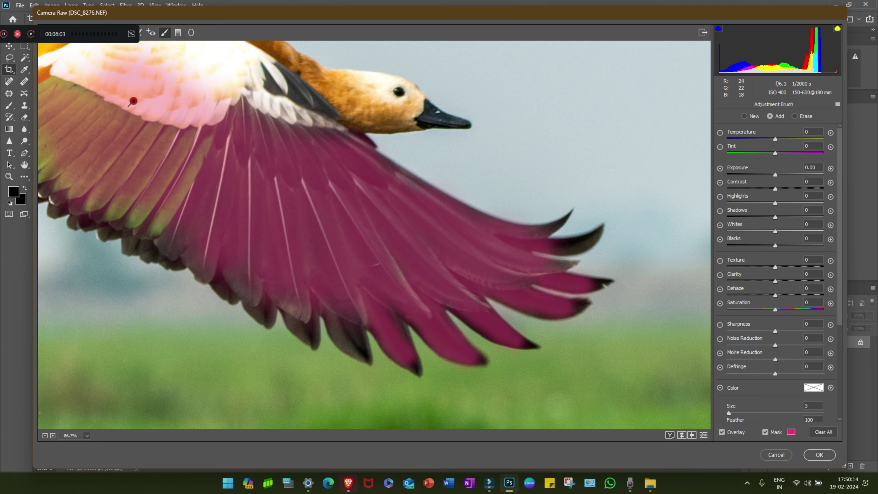
{"action": "scroll", "coordinate": [133, 101], "scroll_direction": "up", "scroll_amount": 1}
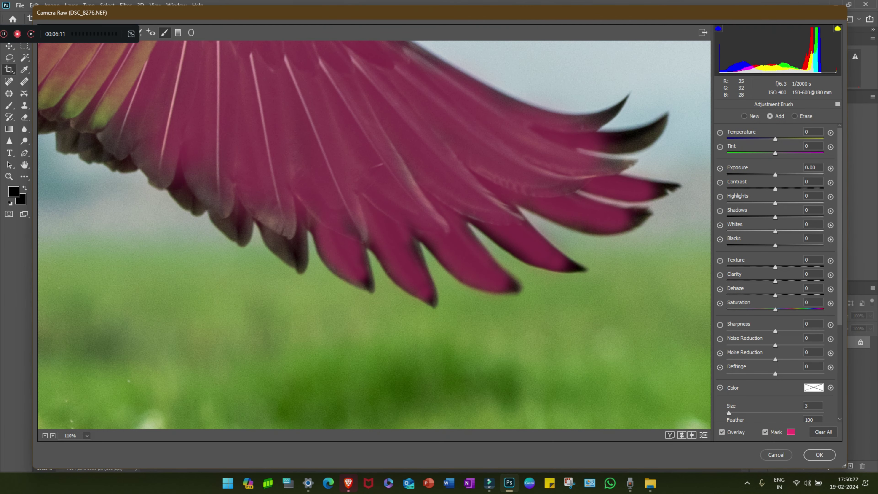
{"action": "left_click_drag", "start_coordinate": [262, 225], "coordinate": [301, 261]}
{"action": "left_click_drag", "start_coordinate": [208, 176], "coordinate": [247, 233]}
{"action": "left_click_drag", "start_coordinate": [173, 164], "coordinate": [201, 204]}
{"action": "left_click_drag", "start_coordinate": [504, 280], "coordinate": [516, 290]}
{"action": "left_click_drag", "start_coordinate": [651, 185], "coordinate": [668, 197]}
{"action": "left_click_drag", "start_coordinate": [627, 211], "coordinate": [645, 226]}
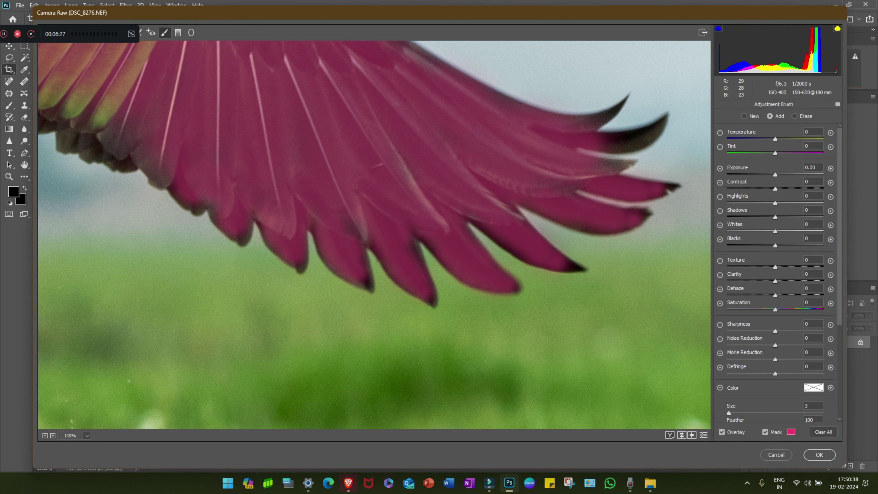
{"action": "left_click_drag", "start_coordinate": [603, 142], "coordinate": [648, 131]}
Step: Set brush size to 8 and mask the white back and shoulder, undoing the tail stroke
{"action": "scroll", "coordinate": [595, 121], "scroll_direction": "down", "scroll_amount": 4}
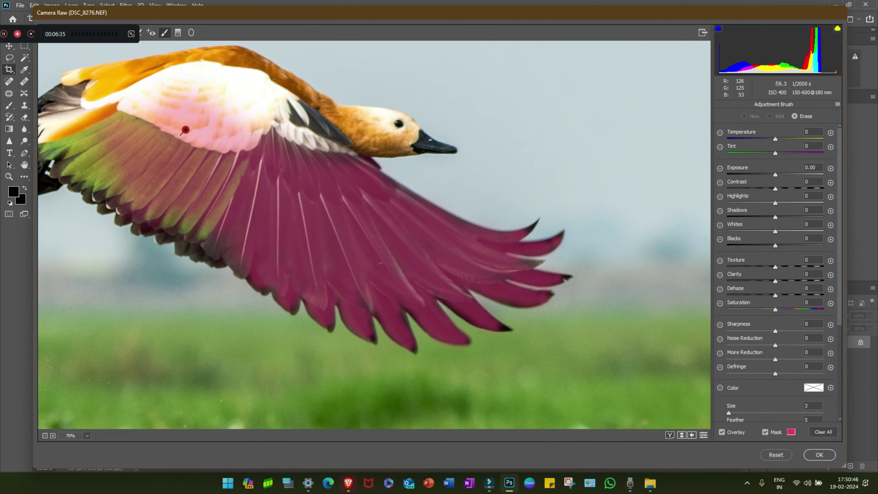
{"action": "type", "text": "8"}
{"action": "scroll", "coordinate": [185, 130], "scroll_direction": "down", "scroll_amount": 2}
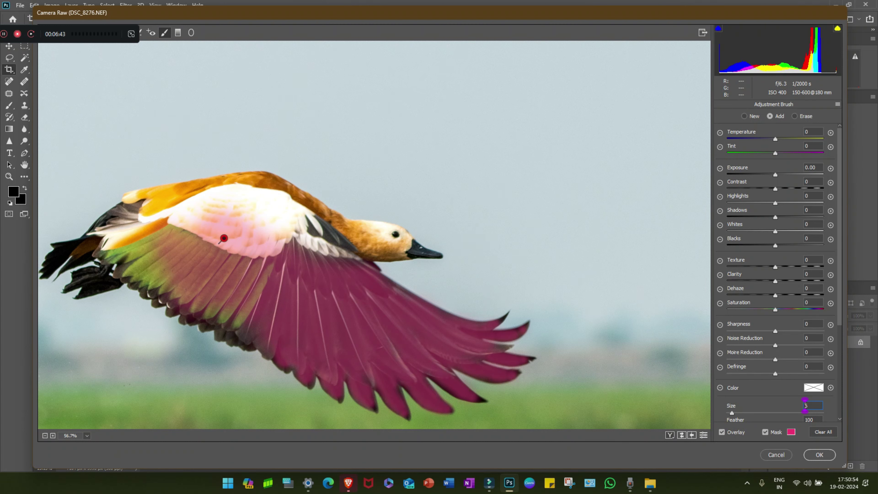
{"action": "mouse_move", "coordinate": [224, 238]}
{"action": "left_mouse_down"}
{"action": "mouse_move", "coordinate": [311, 207]}
{"action": "mouse_move", "coordinate": [193, 197]}
{"action": "mouse_move", "coordinate": [116, 282]}
{"action": "left_mouse_up"}
{"action": "mouse_move", "coordinate": [125, 235]}
{"action": "left_mouse_down"}
{"action": "mouse_move", "coordinate": [87, 267]}
{"action": "mouse_move", "coordinate": [47, 277]}
{"action": "left_mouse_up"}
{"action": "key", "text": "ctrl+z"}
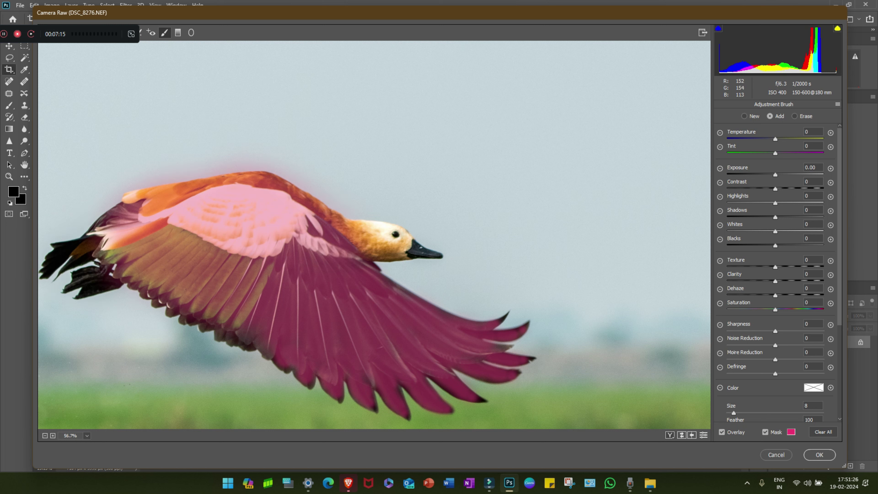
Step: Shrink the brush to size 4 and mask the dark tail feathers and the head, eye and beak
{"action": "left_click_drag", "start_coordinate": [731, 405], "coordinate": [727, 405]}
{"action": "scroll", "coordinate": [374, 236], "scroll_direction": "up", "scroll_amount": 3}
{"action": "scroll", "coordinate": [374, 235], "scroll_direction": "up", "scroll_amount": 2}
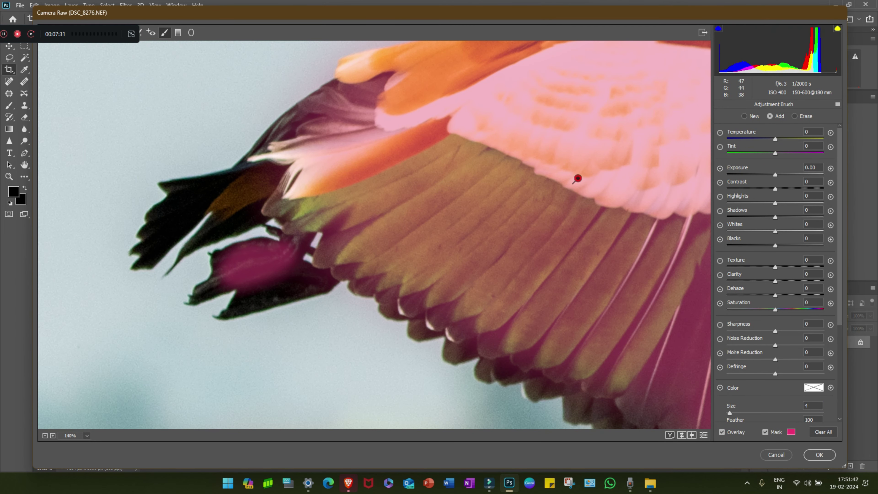
{"action": "scroll", "coordinate": [370, 220], "scroll_direction": "up", "scroll_amount": 1}
{"action": "left_click_drag", "start_coordinate": [197, 291], "coordinate": [242, 156]}
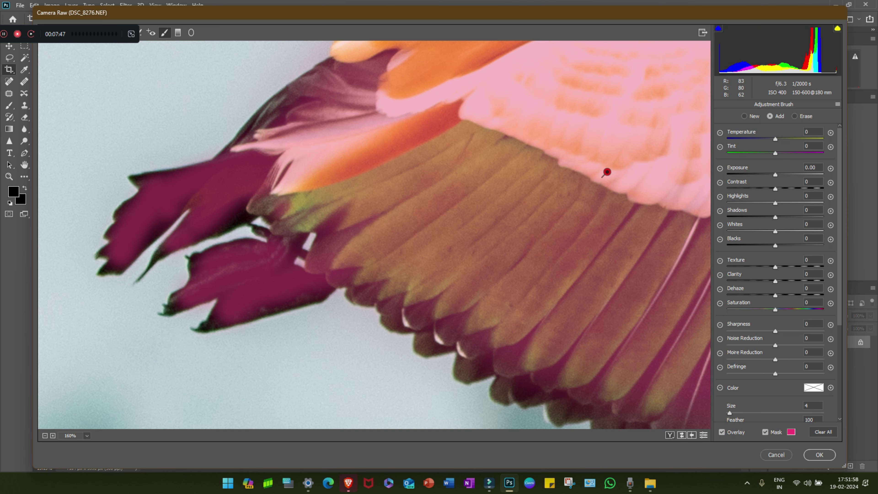
{"action": "scroll", "coordinate": [214, 320], "scroll_direction": "up", "scroll_amount": 5}
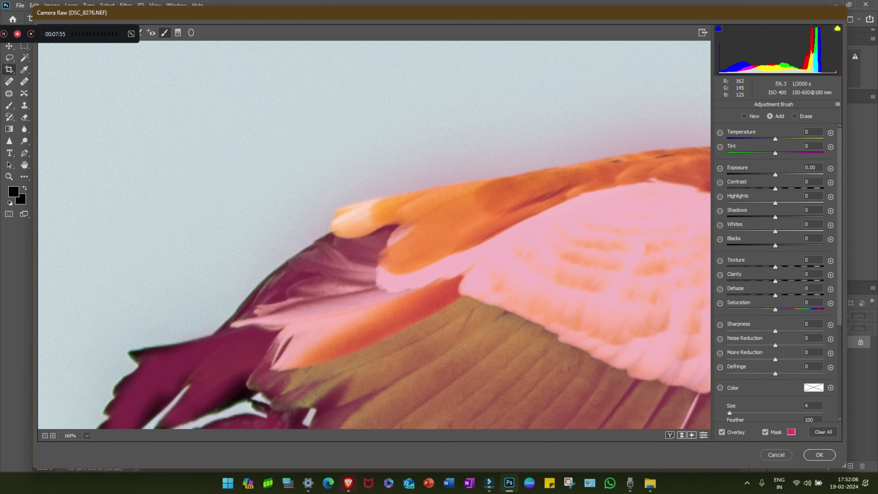
{"action": "scroll", "coordinate": [606, 348], "scroll_direction": "down", "scroll_amount": 2}
{"action": "scroll", "coordinate": [607, 347], "scroll_direction": "right", "scroll_amount": 5}
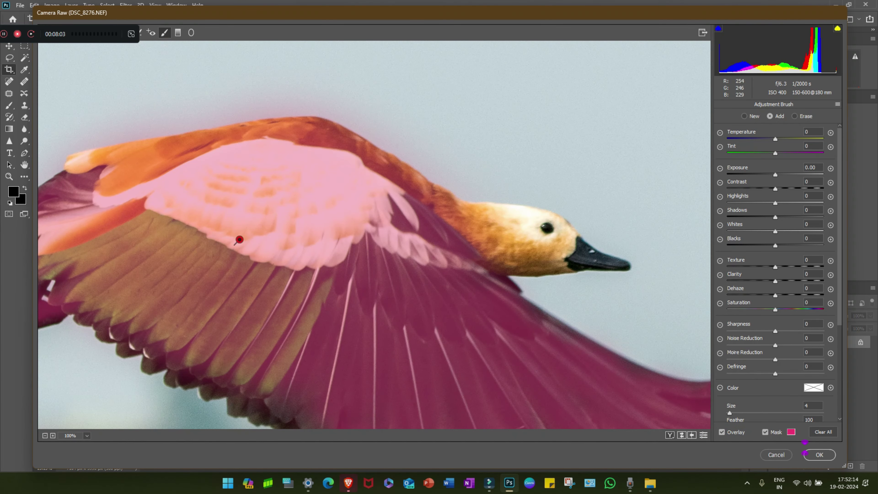
{"action": "mouse_move", "coordinate": [463, 223]}
{"action": "left_mouse_down"}
{"action": "mouse_move", "coordinate": [538, 225]}
{"action": "mouse_move", "coordinate": [605, 265]}
{"action": "left_mouse_up"}
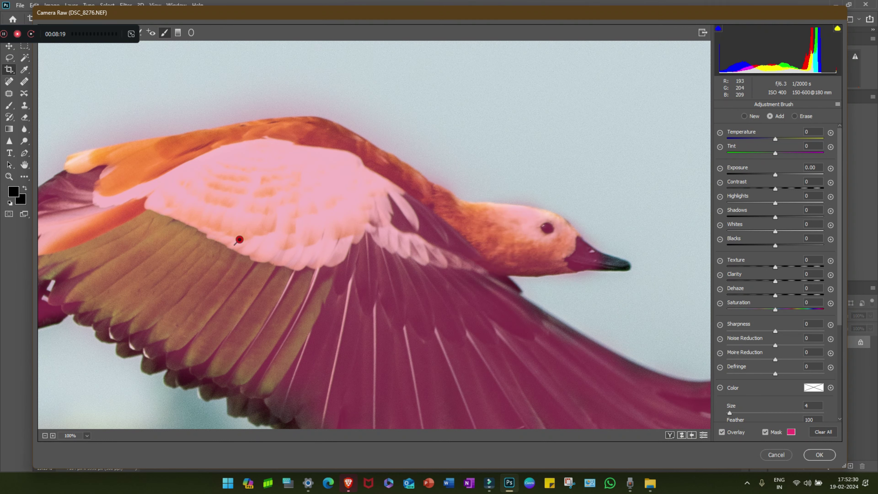
Step: Erase mask overspill into the sky along the duck's neck, upper wing edge and back
{"action": "mouse_move", "coordinate": [476, 197]}
{"action": "left_mouse_down"}
{"action": "mouse_move", "coordinate": [490, 194]}
{"action": "mouse_move", "coordinate": [448, 183]}
{"action": "mouse_move", "coordinate": [428, 161]}
{"action": "mouse_move", "coordinate": [404, 152]}
{"action": "mouse_move", "coordinate": [430, 178]}
{"action": "left_mouse_up"}
{"action": "scroll", "coordinate": [430, 178], "scroll_direction": "up", "scroll_amount": 2}
{"action": "mouse_move", "coordinate": [94, 208]}
{"action": "left_mouse_down"}
{"action": "mouse_move", "coordinate": [66, 207]}
{"action": "mouse_move", "coordinate": [80, 204]}
{"action": "left_mouse_up"}
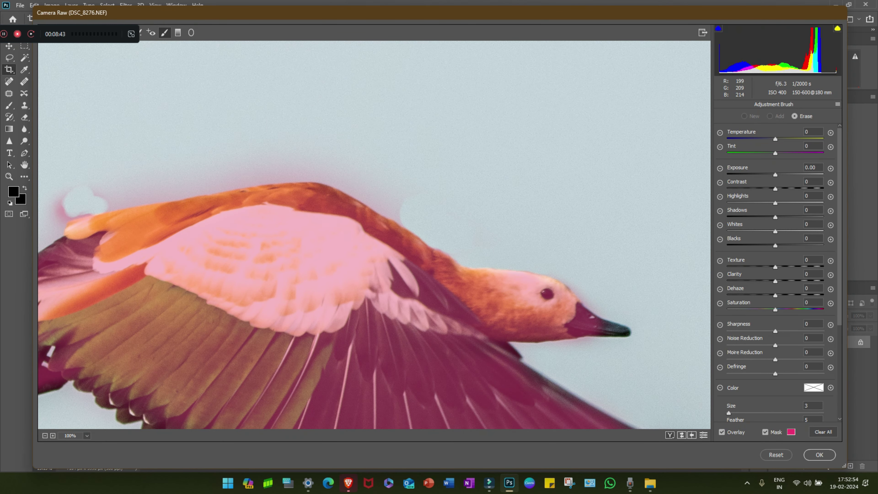
{"action": "left_click_drag", "start_coordinate": [238, 306], "coordinate": [341, 306]}
{"action": "mouse_move", "coordinate": [152, 238]}
{"action": "left_mouse_down"}
{"action": "mouse_move", "coordinate": [204, 191]}
{"action": "mouse_move", "coordinate": [224, 189]}
{"action": "left_mouse_up"}
{"action": "mouse_move", "coordinate": [187, 214]}
{"action": "left_mouse_down"}
{"action": "mouse_move", "coordinate": [242, 185]}
{"action": "mouse_move", "coordinate": [277, 184]}
{"action": "left_mouse_up"}
{"action": "mouse_move", "coordinate": [228, 205]}
{"action": "left_mouse_down"}
{"action": "mouse_move", "coordinate": [387, 163]}
{"action": "mouse_move", "coordinate": [454, 178]}
{"action": "mouse_move", "coordinate": [499, 221]}
{"action": "mouse_move", "coordinate": [439, 184]}
{"action": "mouse_move", "coordinate": [389, 174]}
{"action": "mouse_move", "coordinate": [335, 186]}
{"action": "left_mouse_up"}
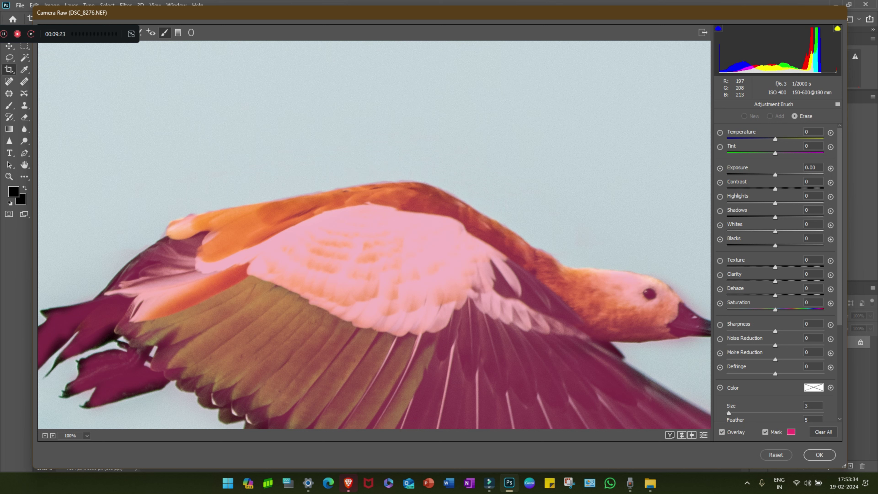
Step: Zoom back out to view the whole bird and hide the pink mask overlay
{"action": "scroll", "coordinate": [343, 304], "scroll_direction": "down", "scroll_amount": 3}
{"action": "scroll", "coordinate": [359, 286], "scroll_direction": "up", "scroll_amount": 3}
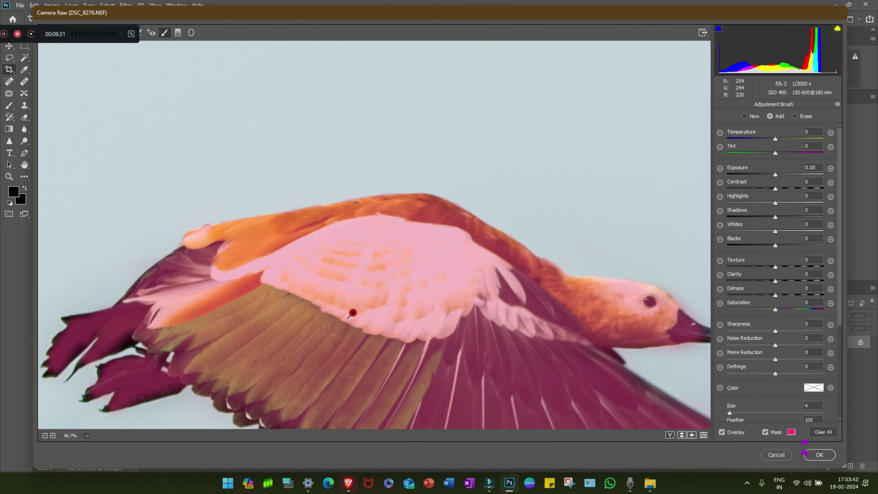
{"action": "scroll", "coordinate": [356, 265], "scroll_direction": "down", "scroll_amount": 2}
{"action": "scroll", "coordinate": [364, 259], "scroll_direction": "down", "scroll_amount": 2}
{"action": "scroll", "coordinate": [370, 269], "scroll_direction": "up", "scroll_amount": 3}
{"action": "scroll", "coordinate": [371, 269], "scroll_direction": "up", "scroll_amount": 1}
{"action": "left_click_drag", "start_coordinate": [371, 269], "coordinate": [369, 75]}
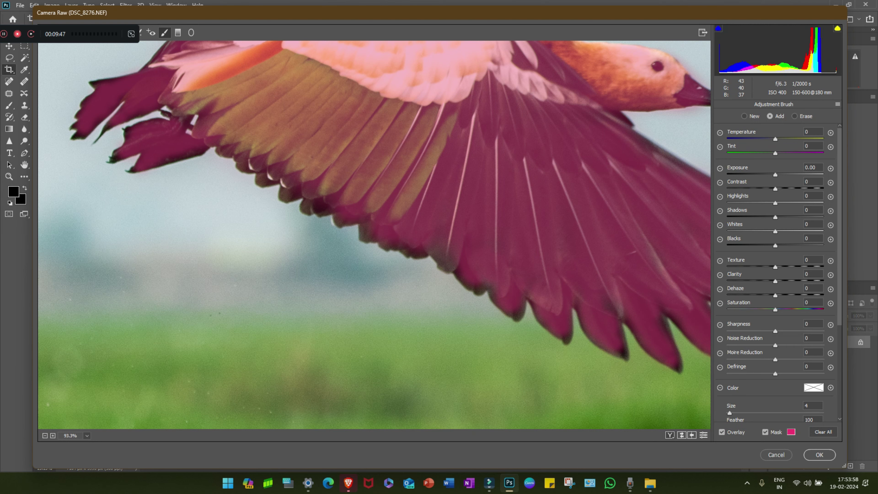
{"action": "scroll", "coordinate": [373, 225], "scroll_direction": "down", "scroll_amount": 3}
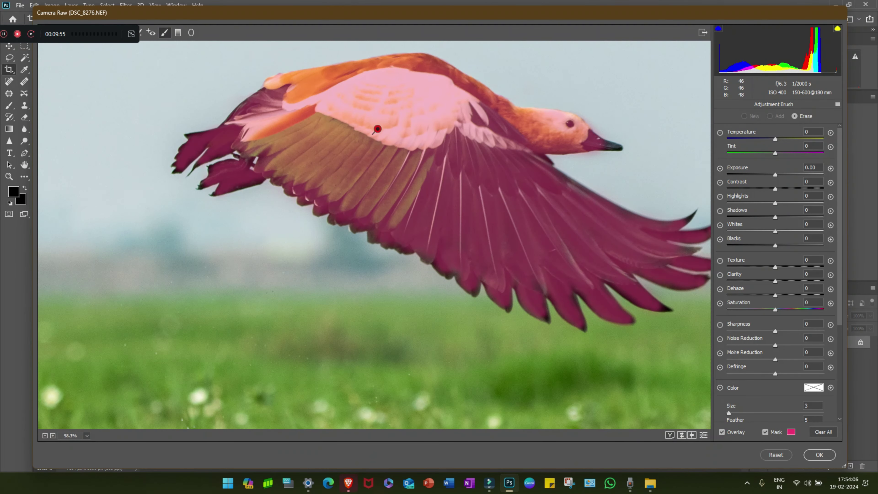
{"action": "scroll", "coordinate": [373, 224], "scroll_direction": "down", "scroll_amount": 3}
{"action": "scroll", "coordinate": [373, 224], "scroll_direction": "down", "scroll_amount": 2}
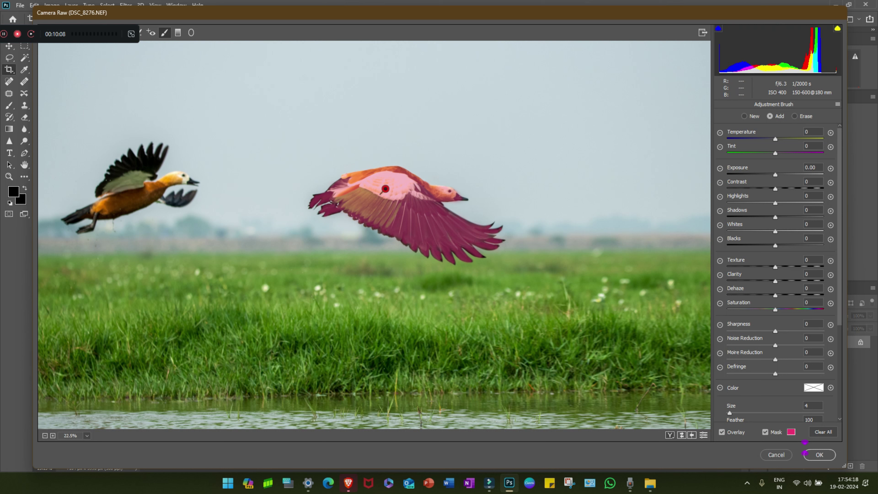
{"action": "left_click", "coordinate": [764, 432]}
Step: Nudge the brushed bird's exposure down and back, and raise its contrast
{"action": "left_click", "coordinate": [810, 168]}
{"action": "key", "text": "Down"}
{"action": "key", "text": "Down"}
{"action": "key", "text": "Down"}
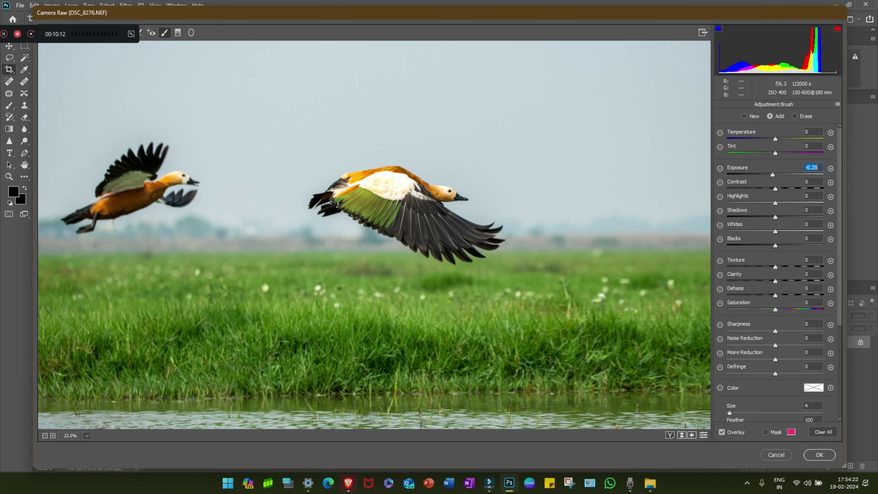
{"action": "key", "text": "Down"}
{"action": "key", "text": "Down"}
{"action": "key", "text": "Down"}
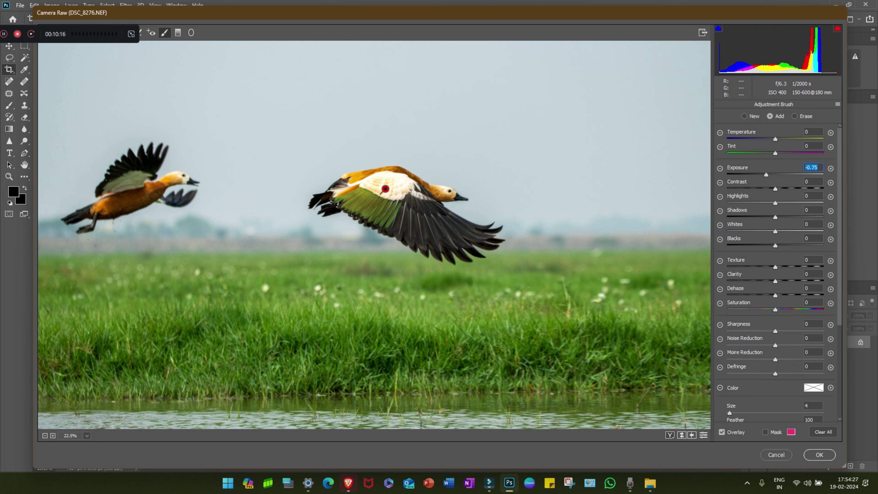
{"action": "key", "text": "Down"}
{"action": "key", "text": "Down"}
{"action": "key", "text": "Down"}
{"action": "key", "text": "Up"}
{"action": "key", "text": "Up"}
{"action": "key", "text": "Up"}
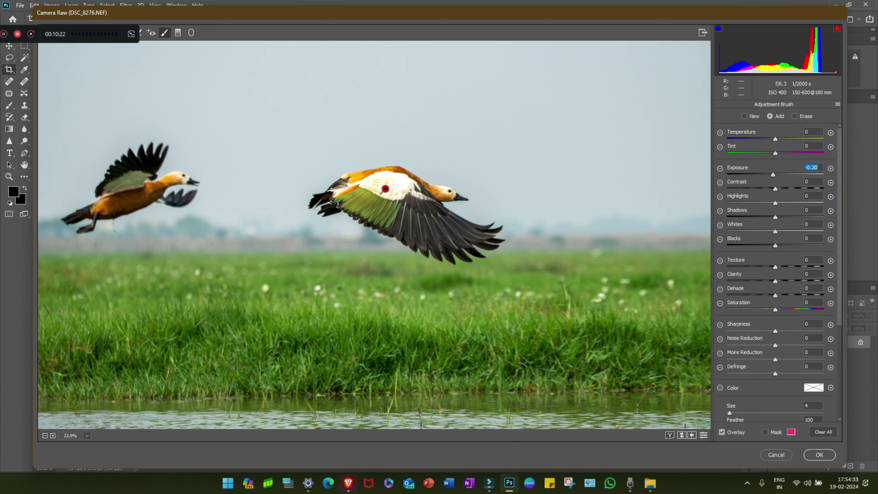
{"action": "key", "text": "Tab"}
{"action": "key", "text": "Up"}
{"action": "key", "text": "Up"}
{"action": "key", "text": "Up"}
{"action": "key", "text": "shift+Down"}
Step: Set the bird's Shadows to -6, Whites -20, Blacks -18 and Contrast +25
{"action": "left_click", "coordinate": [807, 209]}
{"action": "type", "text": "-29"}
{"action": "key", "text": "Return"}
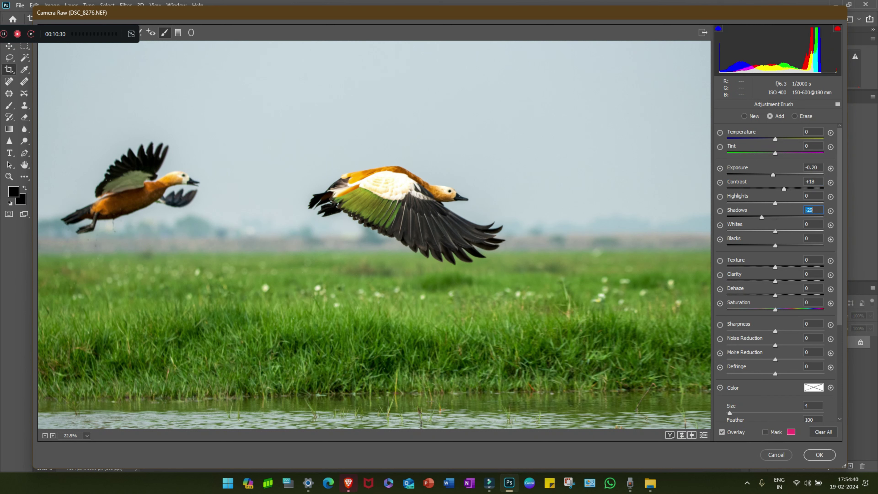
{"action": "key", "text": "Up"}
{"action": "key", "text": "Up"}
{"action": "key", "text": "Up"}
{"action": "key", "text": "Tab"}
{"action": "key", "text": "Down"}
{"action": "key", "text": "Down"}
{"action": "key", "text": "Down"}
{"action": "key", "text": "Tab"}
{"action": "key", "text": "Down"}
{"action": "key", "text": "Down"}
{"action": "key", "text": "Down"}
{"action": "key", "text": "Down"}
{"action": "key", "text": "Down"}
{"action": "key", "text": "Down"}
{"action": "key", "text": "Down"}
{"action": "key", "text": "Down"}
{"action": "key", "text": "Down"}
{"action": "key", "text": "shift+Tab"}
{"action": "key", "text": "shift+Tab"}
{"action": "key", "text": "shift+Tab"}
{"action": "key", "text": "Up"}
{"action": "key", "text": "Up"}
{"action": "key", "text": "Up"}
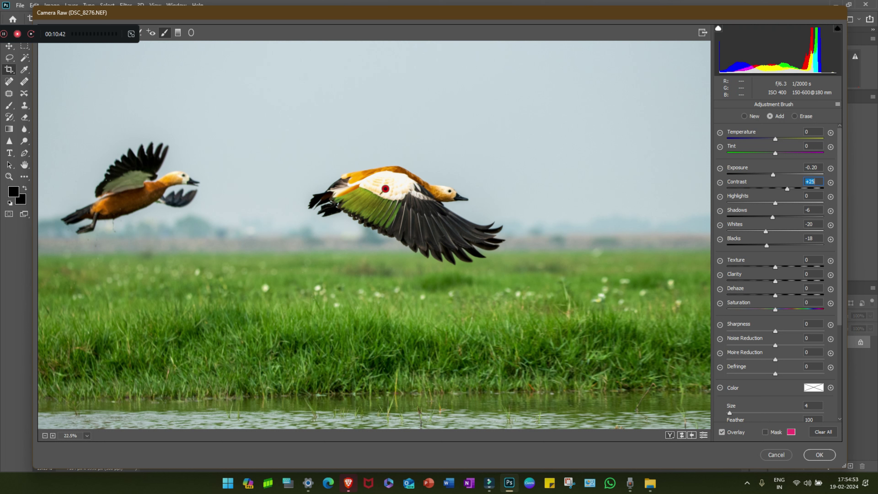
Step: Cool the brushed area to Temperature -9 and add Sharpness +22
{"action": "key", "text": "Down"}
{"action": "key", "text": "Down"}
{"action": "key", "text": "Down"}
{"action": "left_click", "coordinate": [385, 188]}
{"action": "key", "text": "Tab"}
{"action": "key", "text": "Tab"}
{"action": "key", "text": "Tab"}
{"action": "key", "text": "shift+Up"}
{"action": "key", "text": "shift+Up"}
{"action": "key", "text": "Up"}
{"action": "key", "text": "Up"}
{"action": "key", "text": "shift+Tab"}
{"action": "key", "text": "shift+Tab"}
{"action": "key", "text": "shift+Tab"}
Step: Raise the bird's Clarity to +13, Texture +9, Dehaze +10 and Exposure +0.35
{"action": "key", "text": "shift+Up"}
{"action": "key", "text": "Up"}
{"action": "key", "text": "Up"}
{"action": "key", "text": "Up"}
{"action": "key", "text": "shift+Tab"}
{"action": "key", "text": "Up"}
{"action": "key", "text": "Up"}
{"action": "key", "text": "Up"}
{"action": "key", "text": "Tab"}
{"action": "key", "text": "Tab"}
{"action": "key", "text": "shift+Up"}
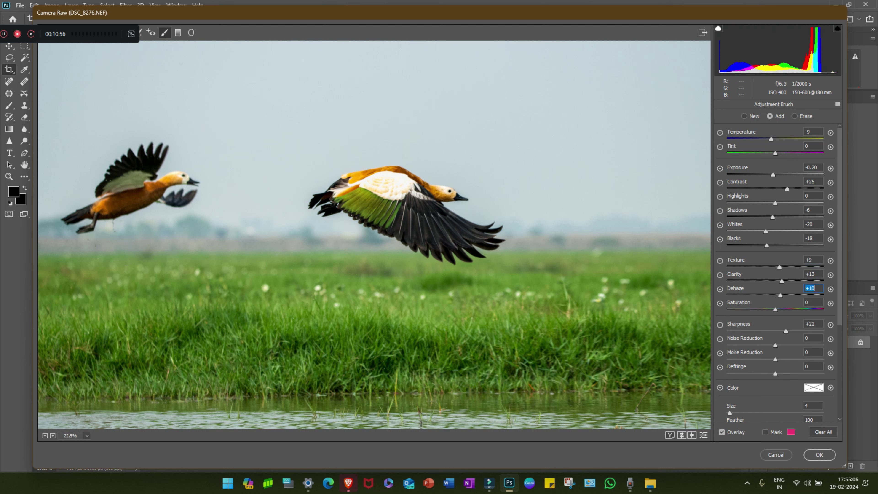
{"action": "key", "text": "shift+Tab"}
{"action": "key", "text": "shift+Tab"}
{"action": "key", "text": "shift+Tab"}
{"action": "key", "text": "shift+Up"}
{"action": "key", "text": "Up"}
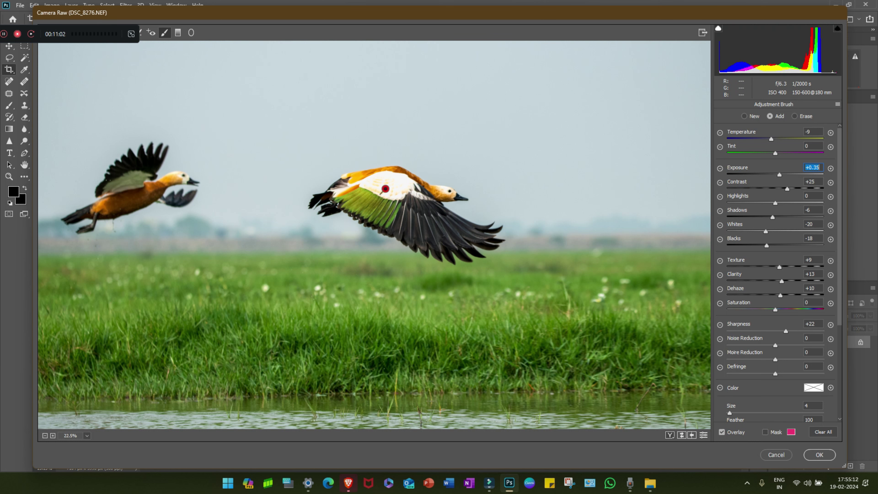
Step: Boost the brushed bird's Saturation to +7 and enter Blacks -24
{"action": "scroll", "coordinate": [774, 263], "scroll_direction": "down", "scroll_amount": 2}
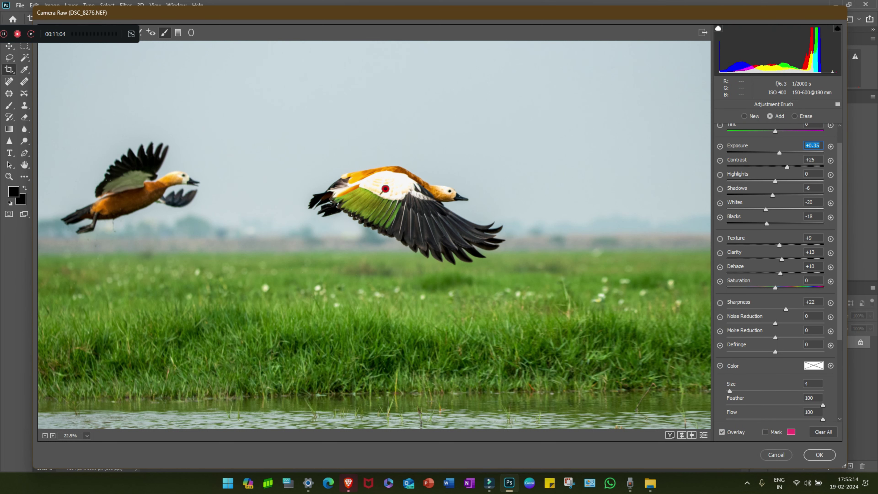
{"action": "key", "text": "Tab"}
{"action": "key", "text": "Tab"}
{"action": "key", "text": "Tab"}
{"action": "key", "text": "Up"}
{"action": "key", "text": "Up"}
{"action": "key", "text": "Up"}
{"action": "scroll", "coordinate": [375, 219], "scroll_direction": "up", "scroll_amount": 1}
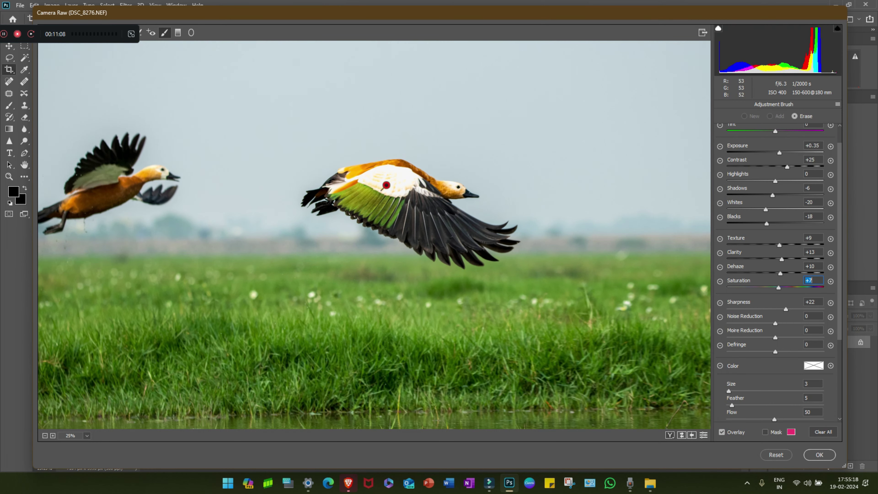
{"action": "scroll", "coordinate": [375, 219], "scroll_direction": "up", "scroll_amount": 1}
{"action": "scroll", "coordinate": [375, 219], "scroll_direction": "up", "scroll_amount": 1}
{"action": "key", "text": "alt"}
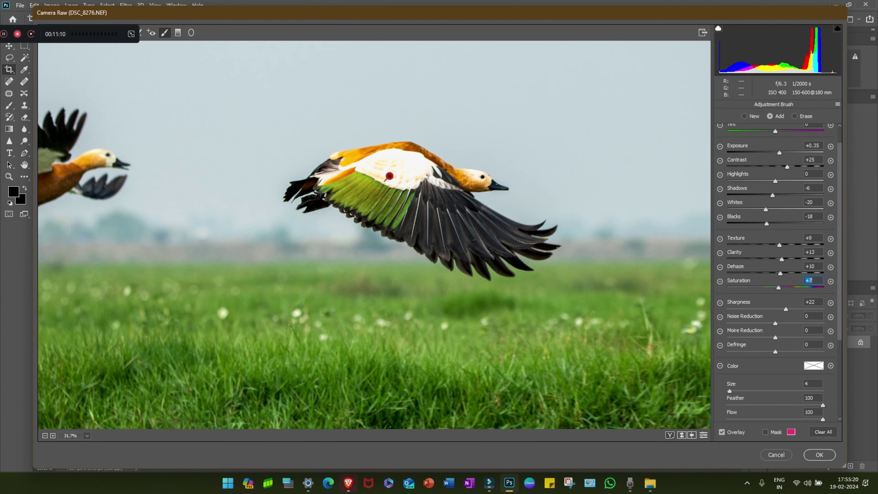
{"action": "left_click", "coordinate": [812, 216]}
{"action": "type", "text": "-24"}
{"action": "key", "text": "Return"}
Step: Try several Temperature values on the bird, settling on a cooler -14
{"action": "scroll", "coordinate": [773, 242], "scroll_direction": "up", "scroll_amount": 1}
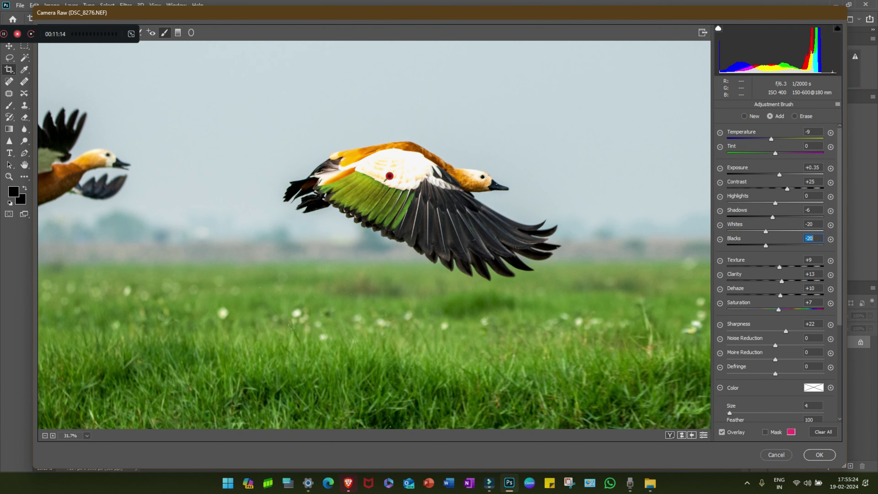
{"action": "left_click", "coordinate": [812, 132]}
{"action": "type", "text": "2"}
{"action": "key", "text": "Return"}
{"action": "type", "text": "11"}
{"action": "key", "text": "Return"}
{"action": "type", "text": "86"}
{"action": "key", "text": "Return"}
{"action": "type", "text": "-9"}
{"action": "key", "text": "Return"}
{"action": "type", "text": "-14"}
{"action": "key", "text": "Return"}
Step: Raise the bird's Saturation to +17 and scroll through the sliders to review them
{"action": "scroll", "coordinate": [380, 235], "scroll_direction": "down", "scroll_amount": 1}
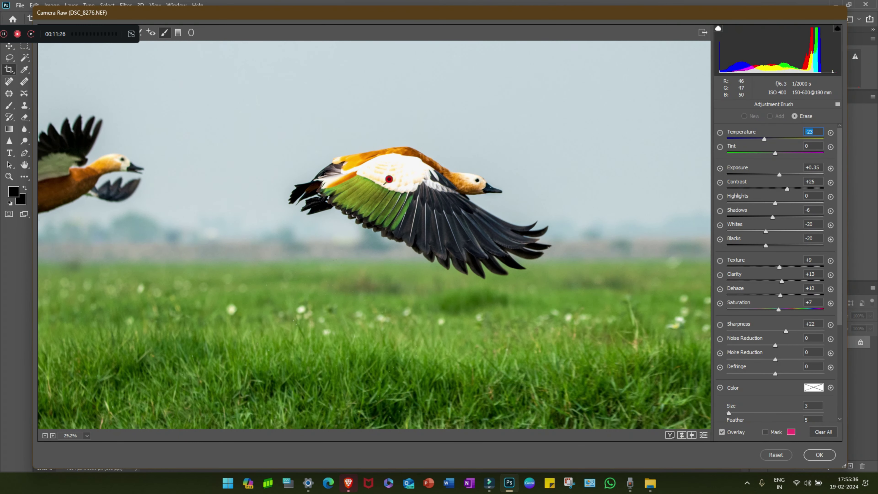
{"action": "scroll", "coordinate": [380, 235], "scroll_direction": "down", "scroll_amount": 1}
{"action": "scroll", "coordinate": [380, 235], "scroll_direction": "down", "scroll_amount": 1}
{"action": "left_click", "coordinate": [811, 302]}
{"action": "key", "text": "shift+Up"}
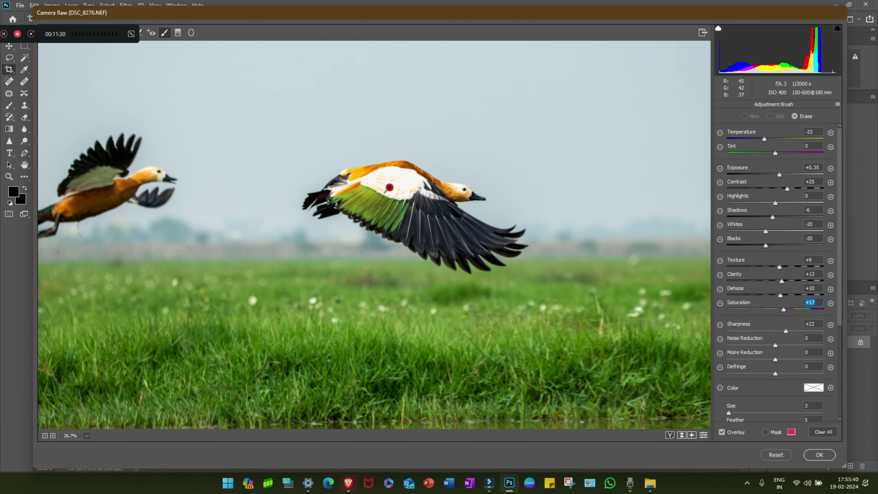
{"action": "scroll", "coordinate": [388, 188], "scroll_direction": "up", "scroll_amount": 1}
{"action": "scroll", "coordinate": [390, 184], "scroll_direction": "up", "scroll_amount": 1}
{"action": "scroll", "coordinate": [368, 217], "scroll_direction": "up", "scroll_amount": 1}
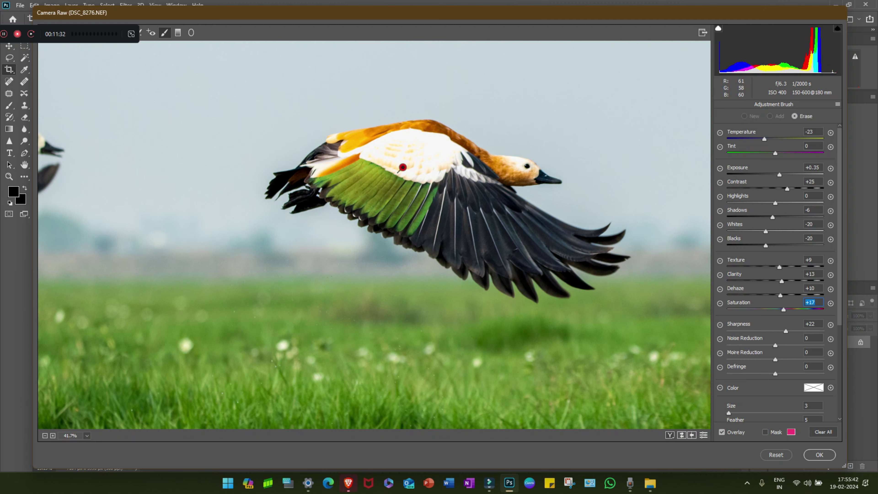
{"action": "scroll", "coordinate": [368, 217], "scroll_direction": "up", "scroll_amount": 1}
{"action": "scroll", "coordinate": [368, 216], "scroll_direction": "down", "scroll_amount": 1}
{"action": "scroll", "coordinate": [385, 251], "scroll_direction": "down", "scroll_amount": 2}
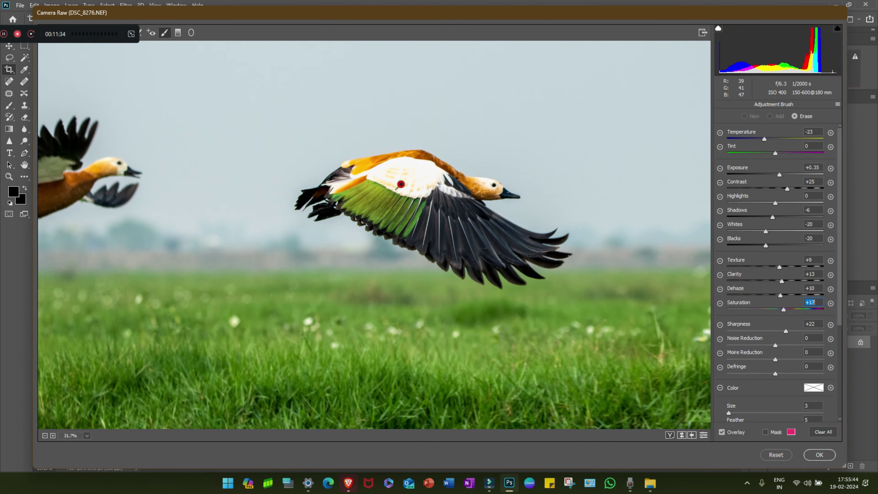
{"action": "scroll", "coordinate": [385, 251], "scroll_direction": "down", "scroll_amount": 1}
{"action": "scroll", "coordinate": [385, 251], "scroll_direction": "down", "scroll_amount": 1}
{"action": "scroll", "coordinate": [385, 251], "scroll_direction": "down", "scroll_amount": 1}
{"action": "scroll", "coordinate": [373, 235], "scroll_direction": "down", "scroll_amount": 1}
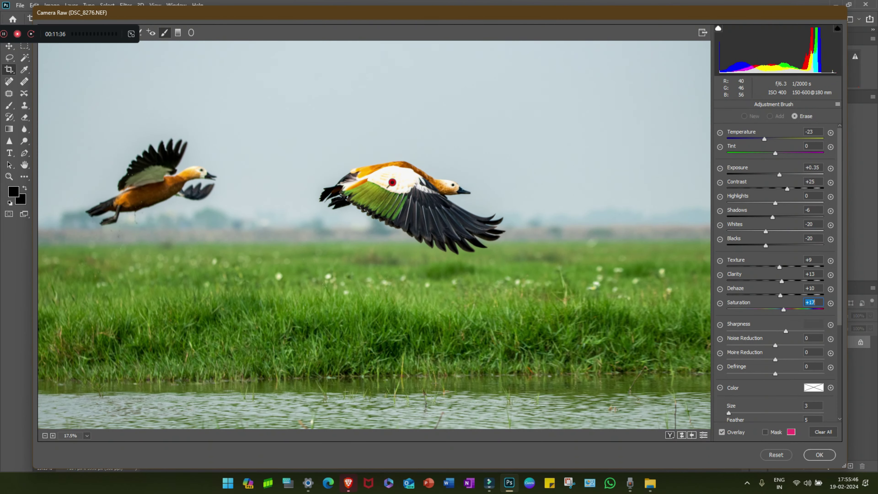
{"action": "scroll", "coordinate": [373, 234], "scroll_direction": "down", "scroll_amount": 1}
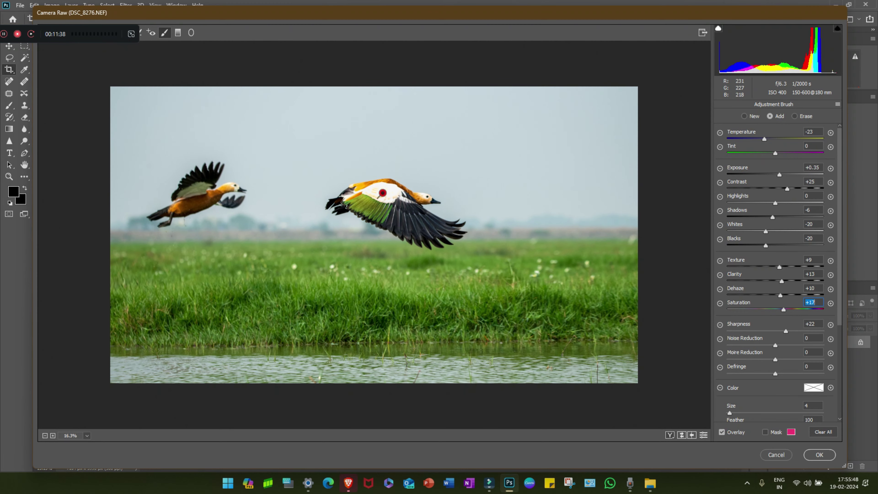
Step: Deselect the bird's brush adjustment, then reselect its pin to show the mask
{"action": "scroll", "coordinate": [382, 196], "scroll_direction": "up", "scroll_amount": 1}
{"action": "scroll", "coordinate": [382, 194], "scroll_direction": "up", "scroll_amount": 1}
{"action": "scroll", "coordinate": [382, 188], "scroll_direction": "up", "scroll_amount": 1}
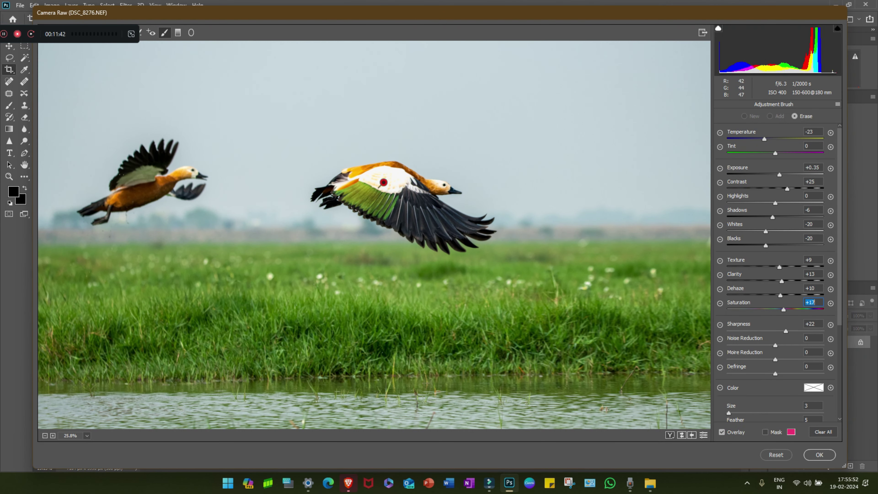
{"action": "scroll", "coordinate": [387, 180], "scroll_direction": "up", "scroll_amount": 1}
{"action": "scroll", "coordinate": [387, 172], "scroll_direction": "up", "scroll_amount": 1}
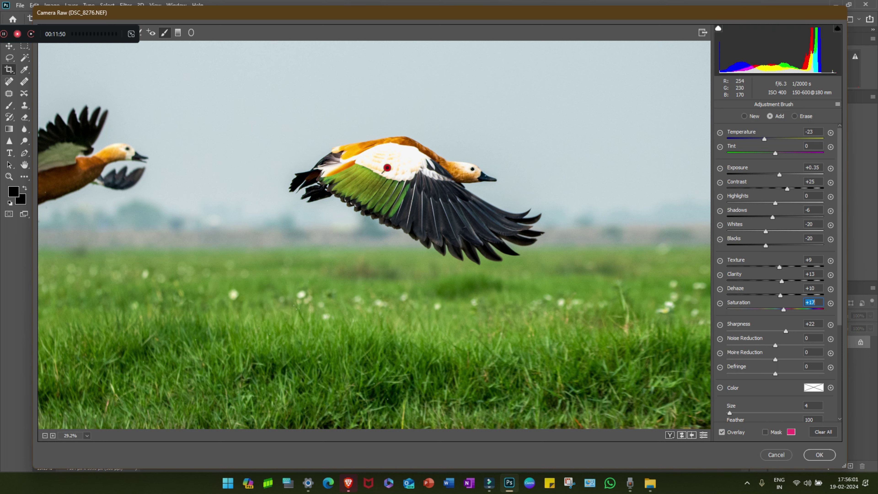
{"action": "key", "text": "Escape"}
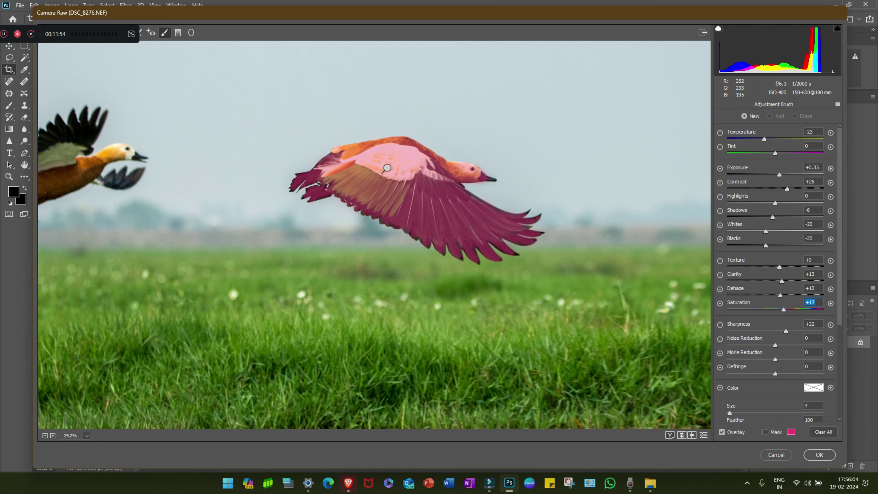
{"action": "left_click", "coordinate": [387, 167]}
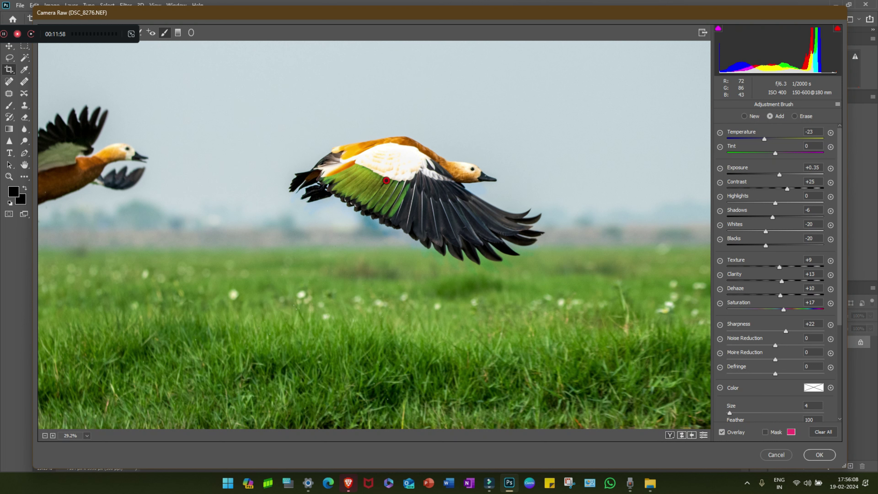
Step: Restore the accidentally deleted bird adjustment, then deselect the wing pin for a new correction
{"action": "key", "text": "Delete"}
{"action": "key", "text": "ctrl+z"}
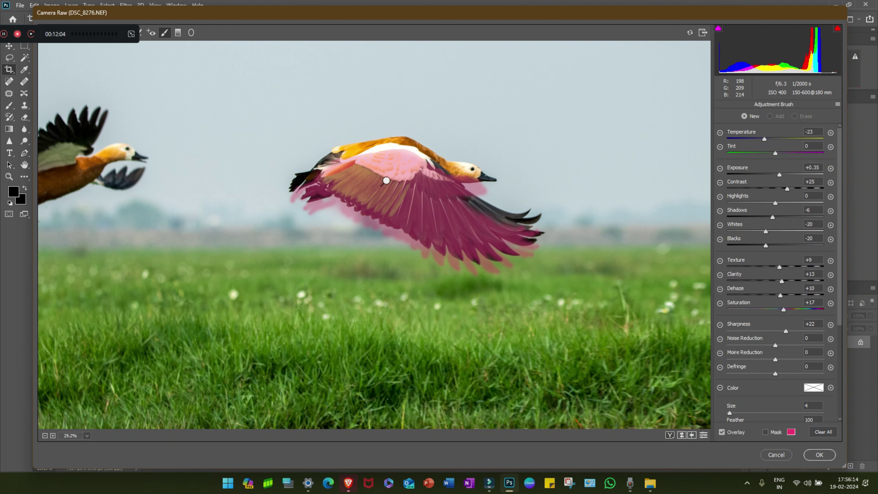
{"action": "key", "text": "Delete"}
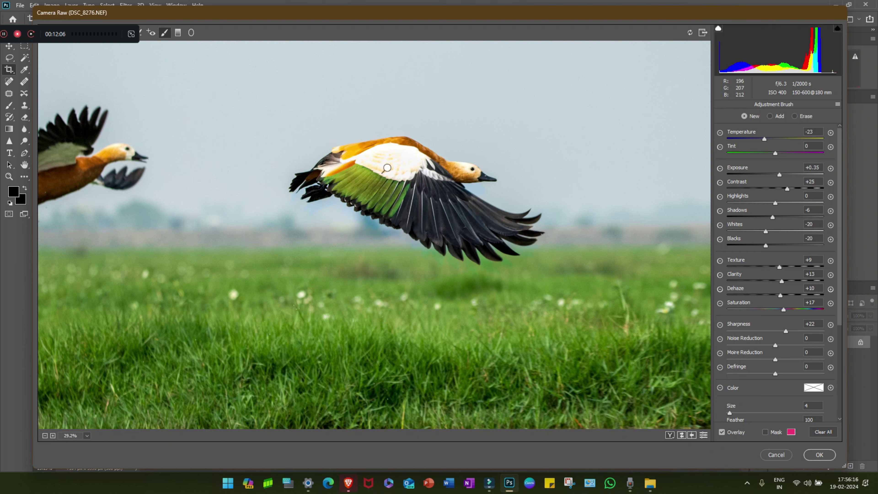
{"action": "left_click", "coordinate": [387, 168]}
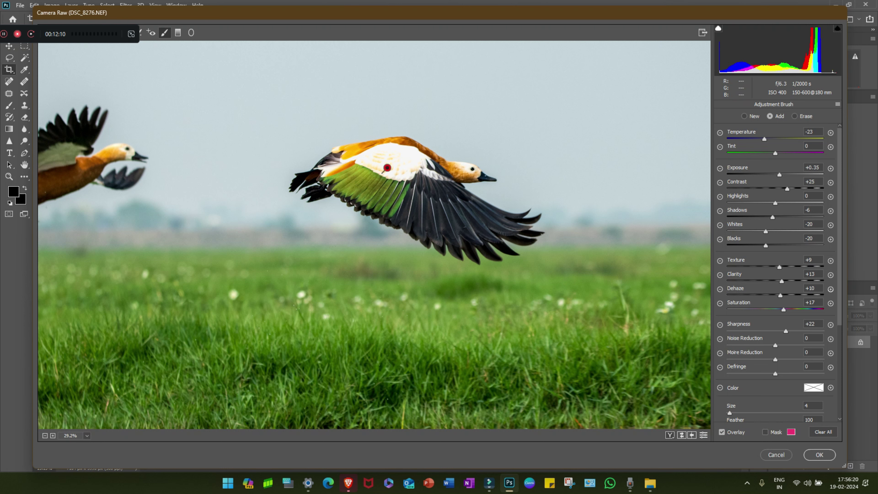
{"action": "left_click", "coordinate": [387, 167]}
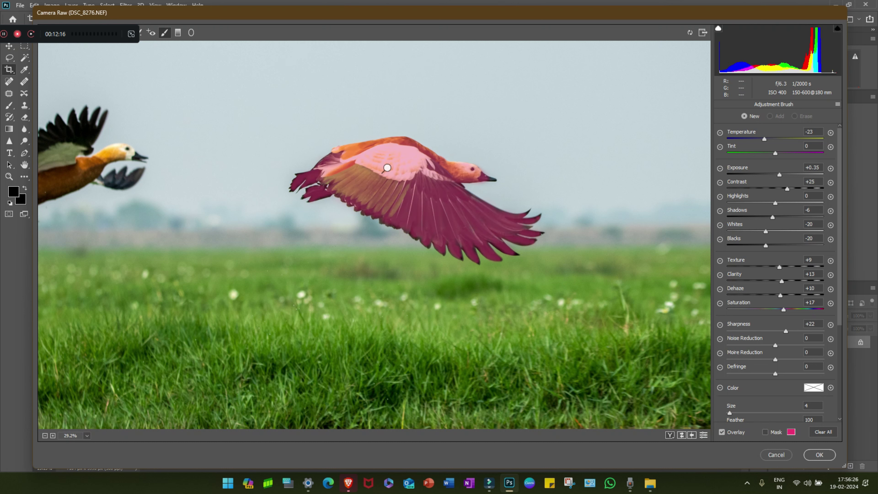
Step: Return to the Adjustment Brush and reset all local correction settings to zero
{"action": "left_click", "coordinate": [178, 32]}
{"action": "key", "text": "k"}
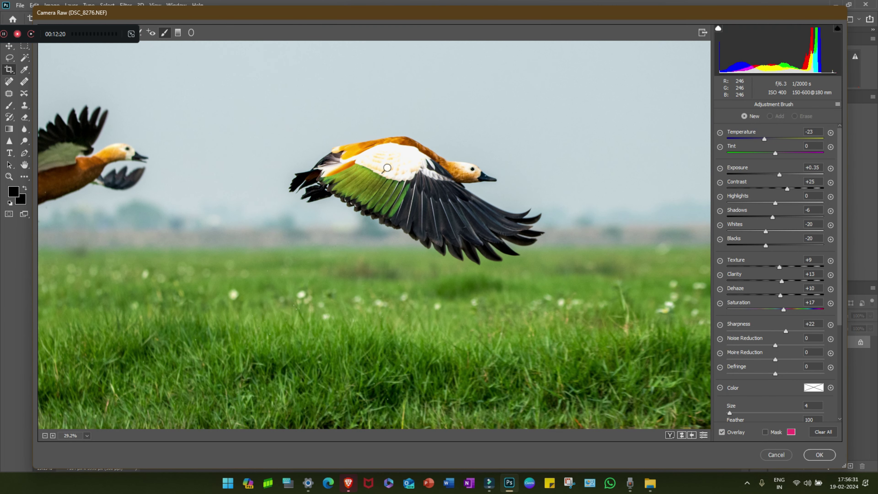
{"action": "key", "text": "alt"}
{"action": "scroll", "coordinate": [387, 167], "scroll_direction": "up", "scroll_amount": 3}
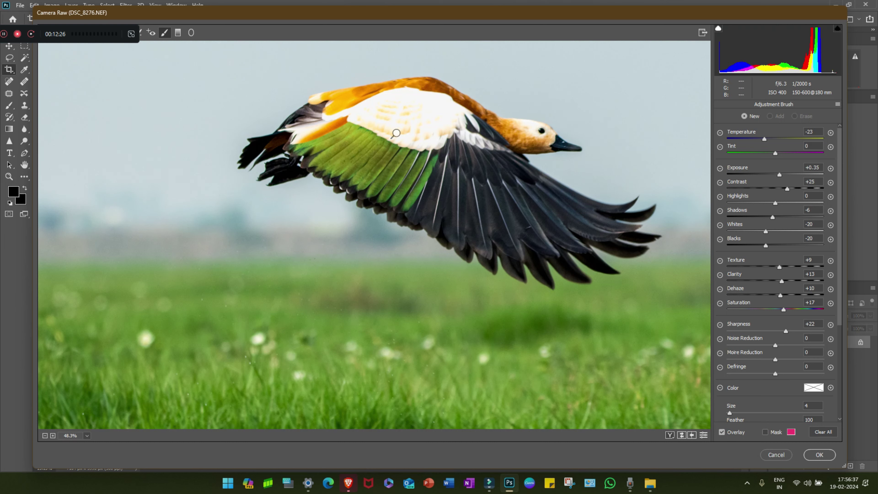
{"action": "left_click", "coordinate": [837, 104]}
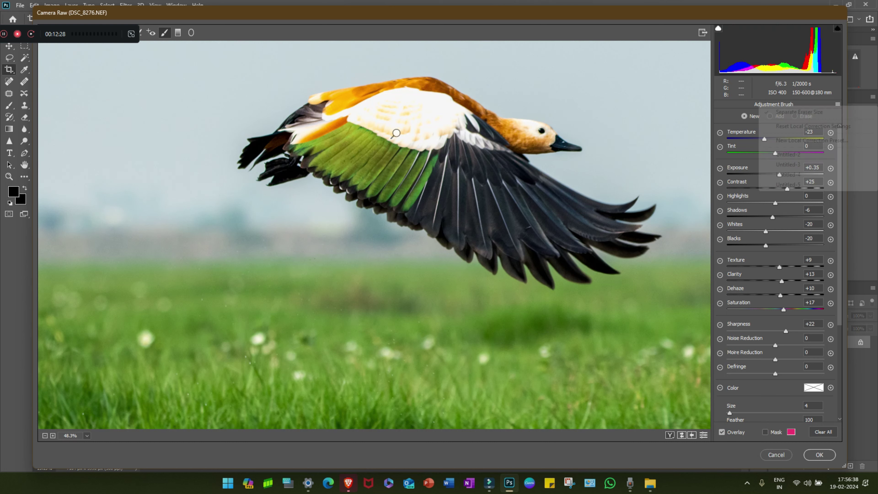
{"action": "left_click", "coordinate": [791, 126]}
Step: Show the mask overlay and paint a new mask over the pale upper wing patch
{"action": "left_click", "coordinate": [765, 432]}
{"action": "mouse_move", "coordinate": [396, 133]}
{"action": "left_mouse_down"}
{"action": "mouse_move", "coordinate": [384, 107]}
{"action": "mouse_move", "coordinate": [362, 114]}
{"action": "mouse_move", "coordinate": [453, 109]}
{"action": "mouse_move", "coordinate": [407, 93]}
{"action": "left_mouse_up"}
{"action": "mouse_move", "coordinate": [406, 128]}
{"action": "left_mouse_down"}
{"action": "mouse_move", "coordinate": [401, 138]}
{"action": "mouse_move", "coordinate": [440, 135]}
{"action": "mouse_move", "coordinate": [458, 113]}
{"action": "mouse_move", "coordinate": [456, 125]}
{"action": "left_mouse_up"}
{"action": "left_click_drag", "start_coordinate": [361, 104], "coordinate": [356, 118]}
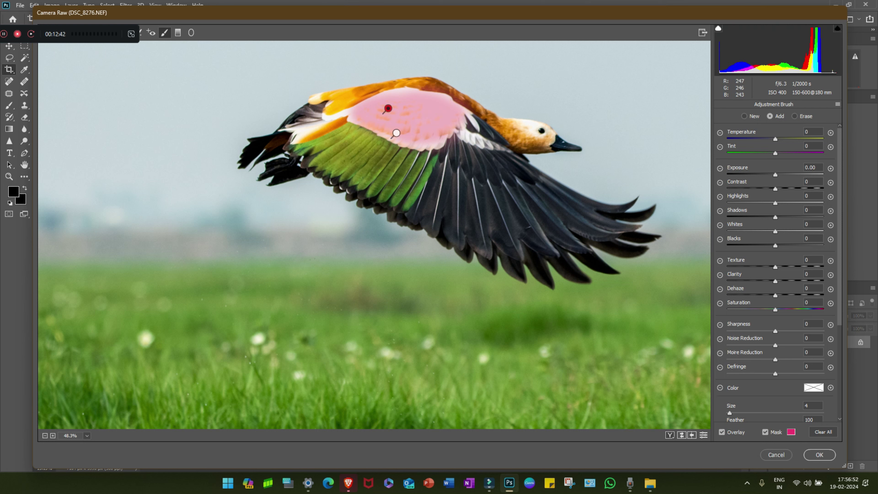
{"action": "key", "text": "alt"}
Step: Paint the brush mask over the pale wing coverts, the wing's upper edge and right-side white feathers
{"action": "scroll", "coordinate": [383, 147], "scroll_direction": "up", "scroll_amount": 2}
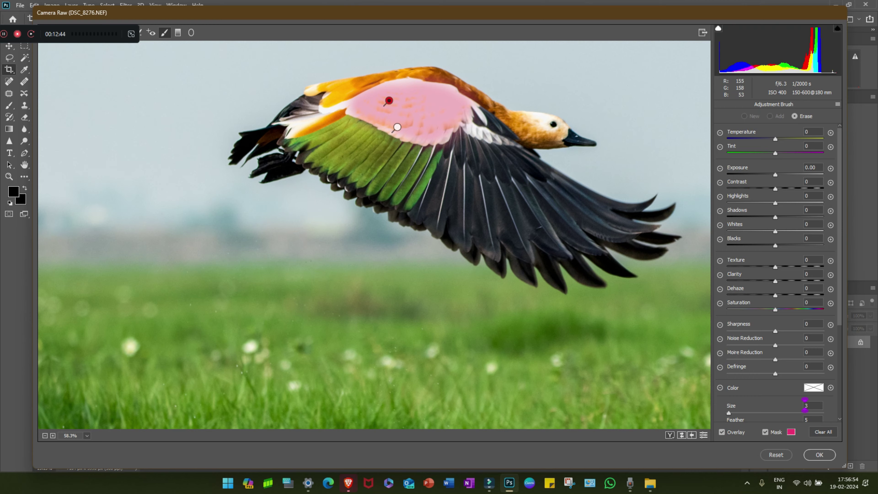
{"action": "scroll", "coordinate": [365, 98], "scroll_direction": "up", "scroll_amount": 1}
{"action": "scroll", "coordinate": [365, 98], "scroll_direction": "up", "scroll_amount": 2}
{"action": "scroll", "coordinate": [366, 98], "scroll_direction": "up", "scroll_amount": 1}
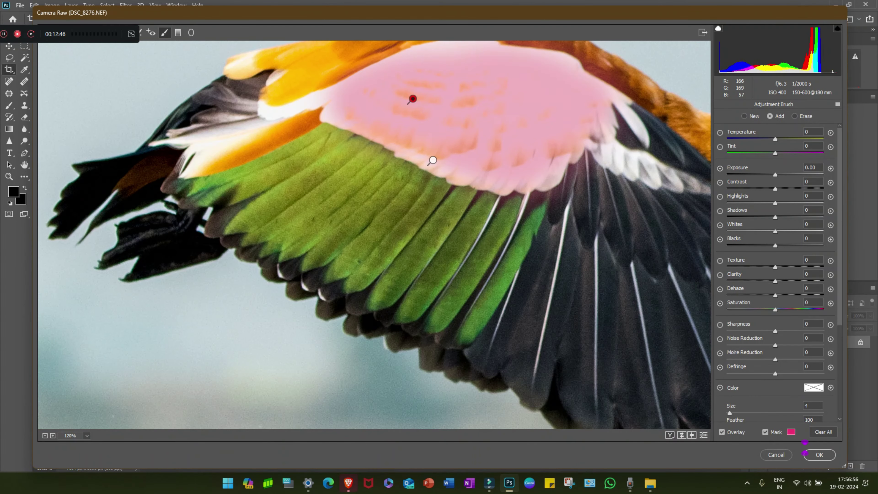
{"action": "scroll", "coordinate": [432, 160], "scroll_direction": "up", "scroll_amount": 1}
{"action": "scroll", "coordinate": [438, 179], "scroll_direction": "up", "scroll_amount": 1}
{"action": "scroll", "coordinate": [474, 304], "scroll_direction": "up", "scroll_amount": 2}
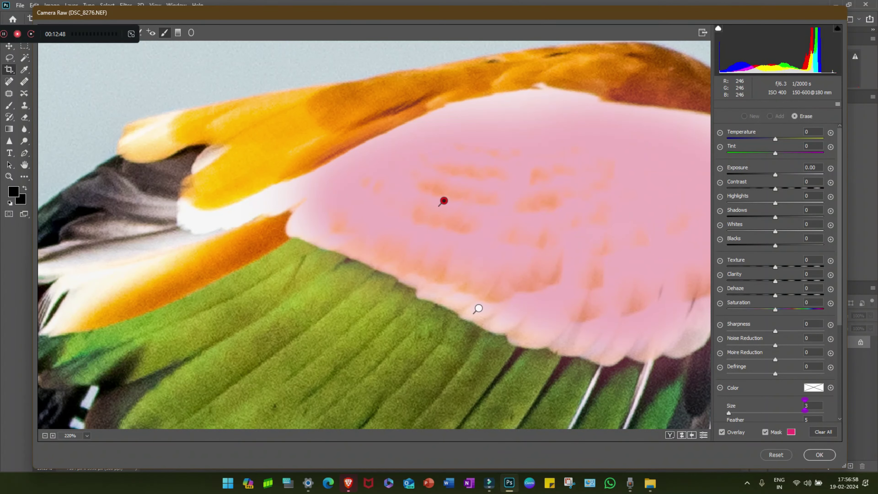
{"action": "scroll", "coordinate": [477, 308], "scroll_direction": "up", "scroll_amount": 1}
{"action": "scroll", "coordinate": [485, 319], "scroll_direction": "up", "scroll_amount": 1}
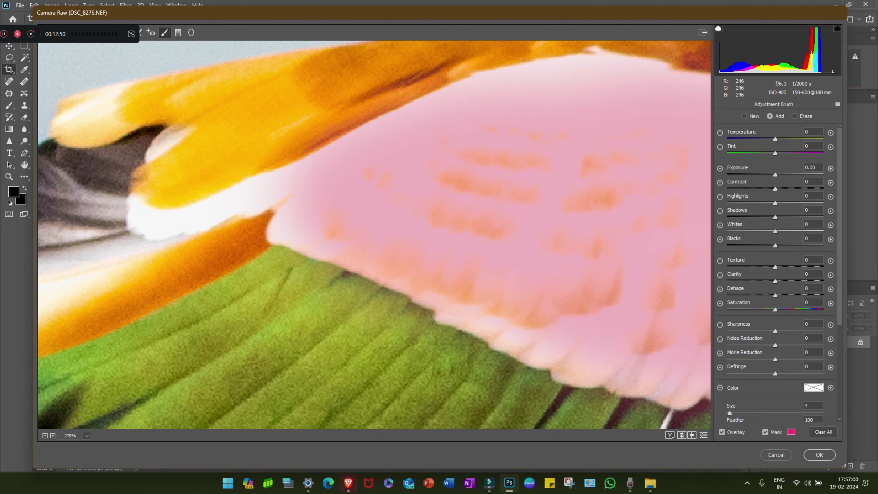
{"action": "left_click_drag", "start_coordinate": [135, 220], "coordinate": [300, 187]}
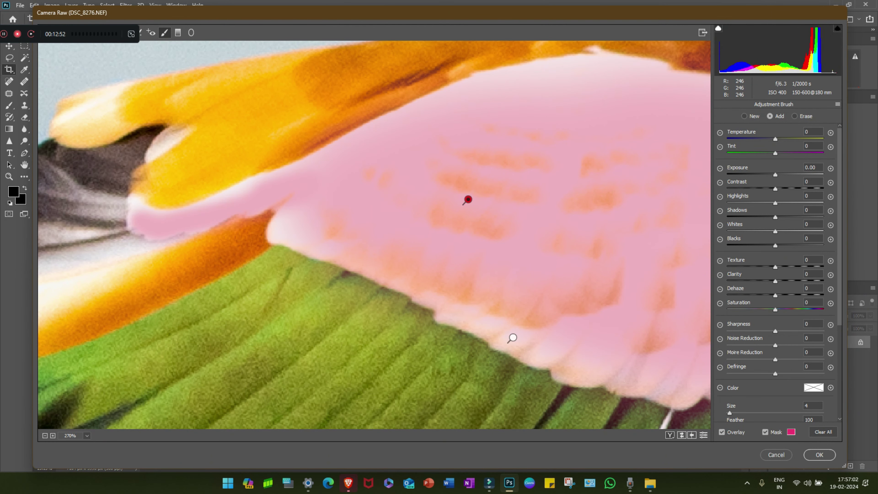
{"action": "scroll", "coordinate": [504, 332], "scroll_direction": "down", "scroll_amount": 1}
{"action": "scroll", "coordinate": [504, 332], "scroll_direction": "down", "scroll_amount": 2}
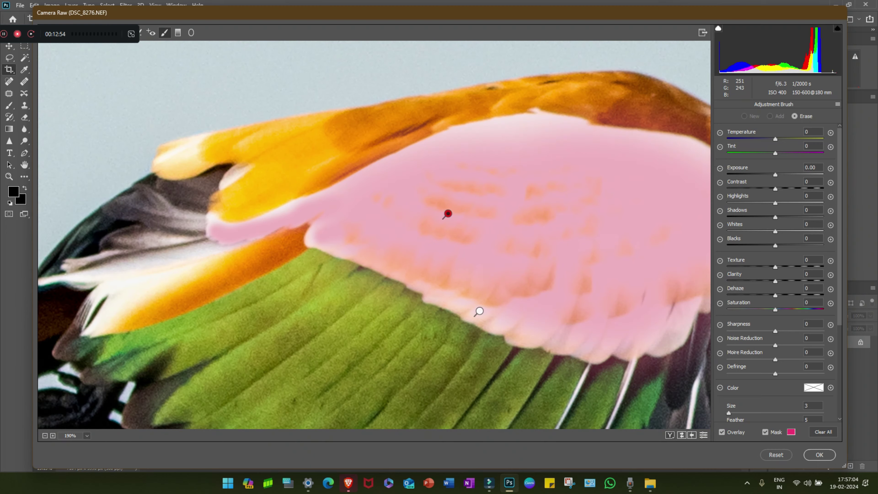
{"action": "scroll", "coordinate": [476, 309], "scroll_direction": "down", "scroll_amount": 1}
{"action": "scroll", "coordinate": [459, 294], "scroll_direction": "down", "scroll_amount": 1}
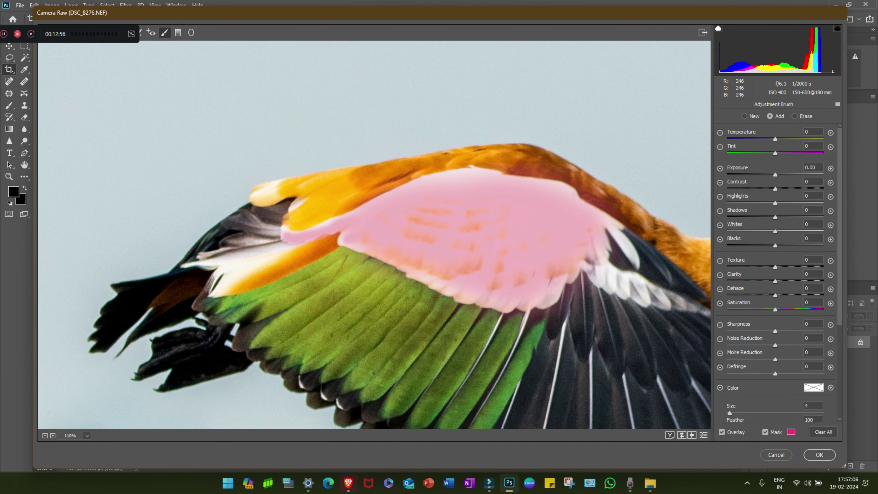
{"action": "left_click_drag", "start_coordinate": [448, 178], "coordinate": [548, 186]}
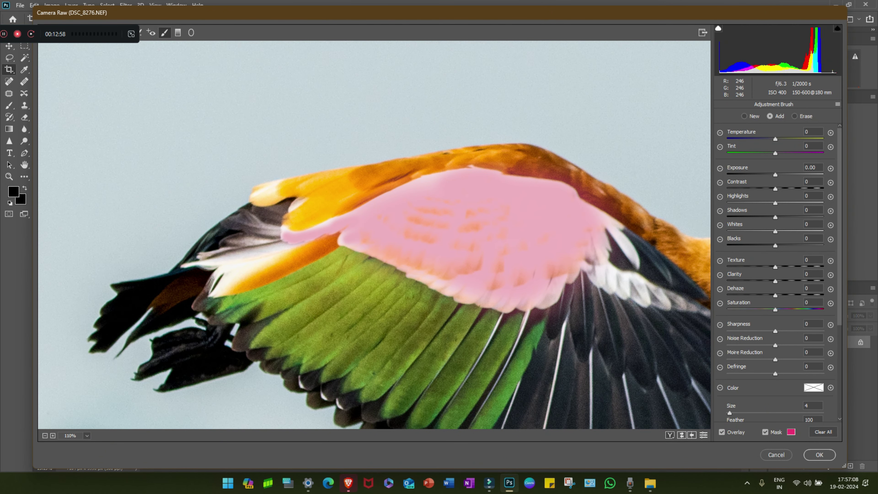
{"action": "left_click_drag", "start_coordinate": [591, 262], "coordinate": [599, 253]}
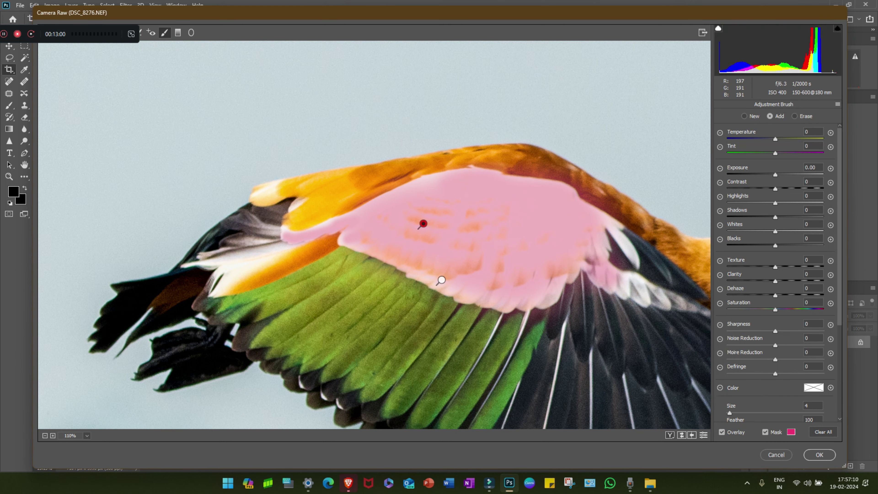
Step: Alt-erase mask spill from the dark flight feathers at the wing's right end
{"action": "key", "text": "alt"}
{"action": "scroll", "coordinate": [441, 280], "scroll_direction": "up", "scroll_amount": 1}
{"action": "scroll", "coordinate": [449, 292], "scroll_direction": "up", "scroll_amount": 2}
{"action": "scroll", "coordinate": [492, 323], "scroll_direction": "up", "scroll_amount": 1}
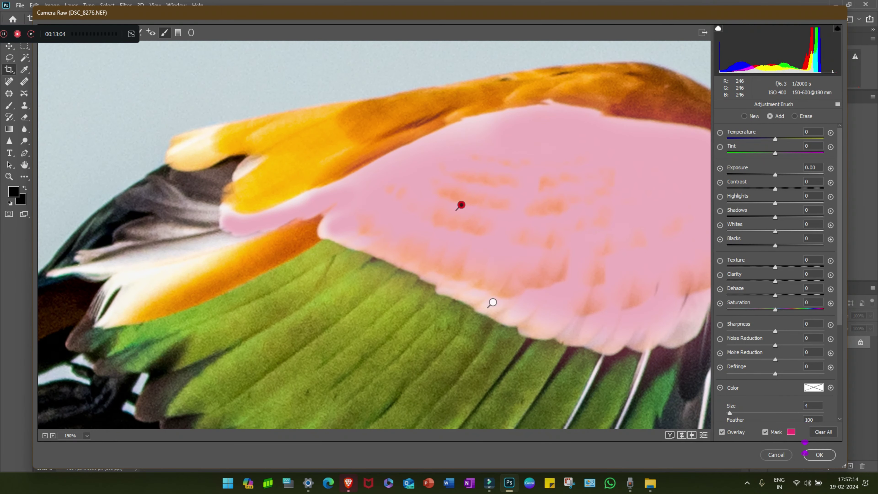
{"action": "scroll", "coordinate": [490, 300], "scroll_direction": "up", "scroll_amount": 1}
{"action": "scroll", "coordinate": [338, 303], "scroll_direction": "down", "scroll_amount": 1}
{"action": "key", "text": "alt"}
{"action": "scroll", "coordinate": [269, 284], "scroll_direction": "down", "scroll_amount": 1}
{"action": "scroll", "coordinate": [288, 279], "scroll_direction": "down", "scroll_amount": 1}
{"action": "scroll", "coordinate": [288, 279], "scroll_direction": "up", "scroll_amount": 1}
{"action": "scroll", "coordinate": [272, 288], "scroll_direction": "up", "scroll_amount": 1}
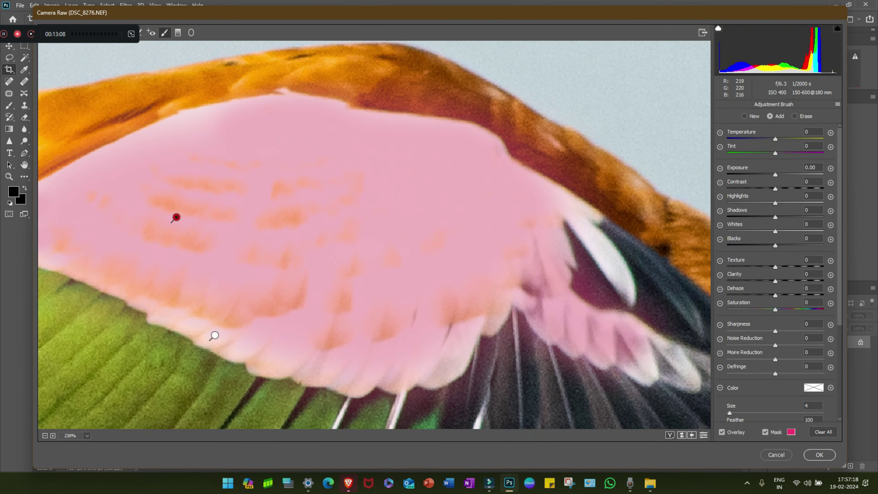
{"action": "scroll", "coordinate": [204, 341], "scroll_direction": "up", "scroll_amount": 1}
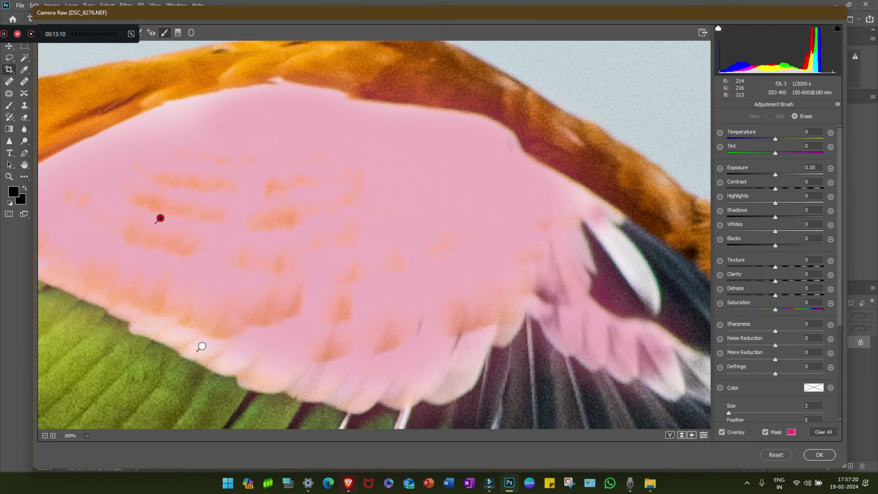
{"action": "scroll", "coordinate": [186, 359], "scroll_direction": "up", "scroll_amount": 1}
{"action": "left_click_drag", "start_coordinate": [177, 369], "coordinate": [64, 366]}
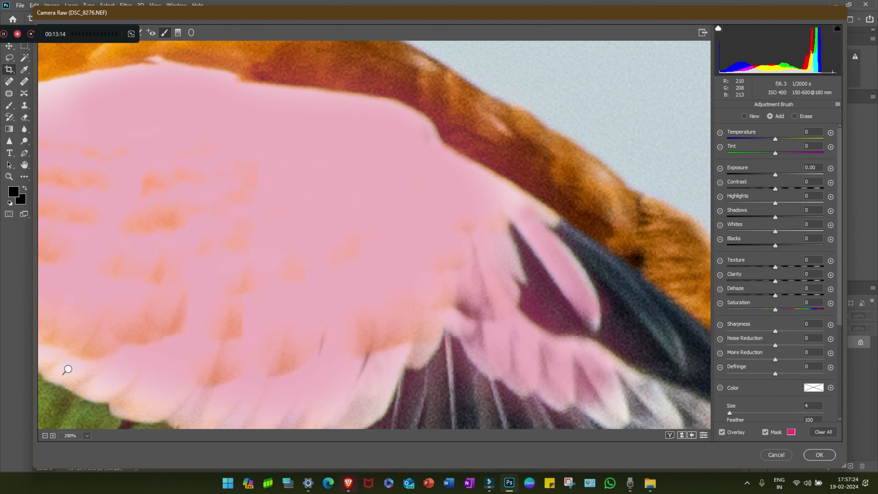
{"action": "key", "text": "alt"}
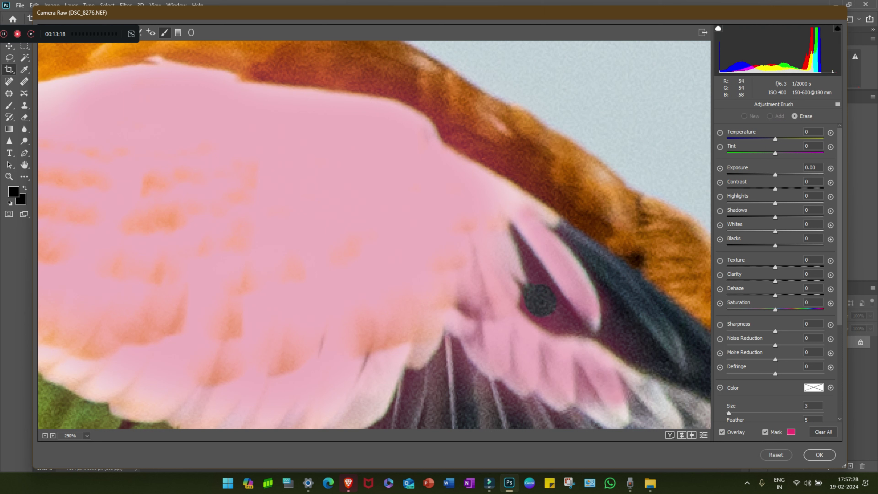
{"action": "left_click_drag", "start_coordinate": [539, 278], "coordinate": [517, 226]}
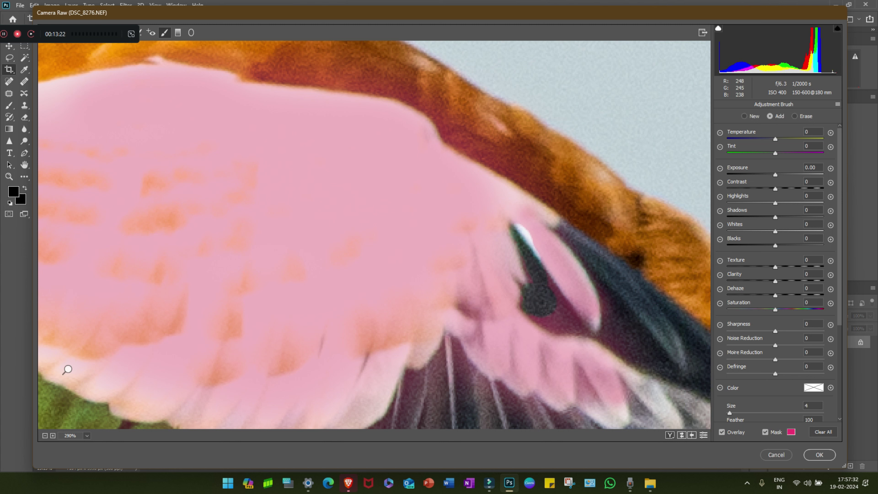
{"action": "left_click_drag", "start_coordinate": [503, 196], "coordinate": [535, 252]}
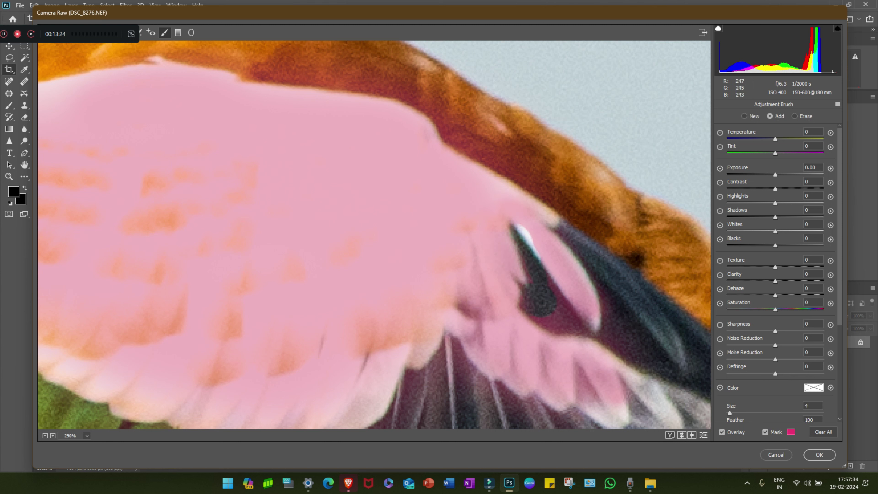
{"action": "left_click", "coordinate": [557, 315]}
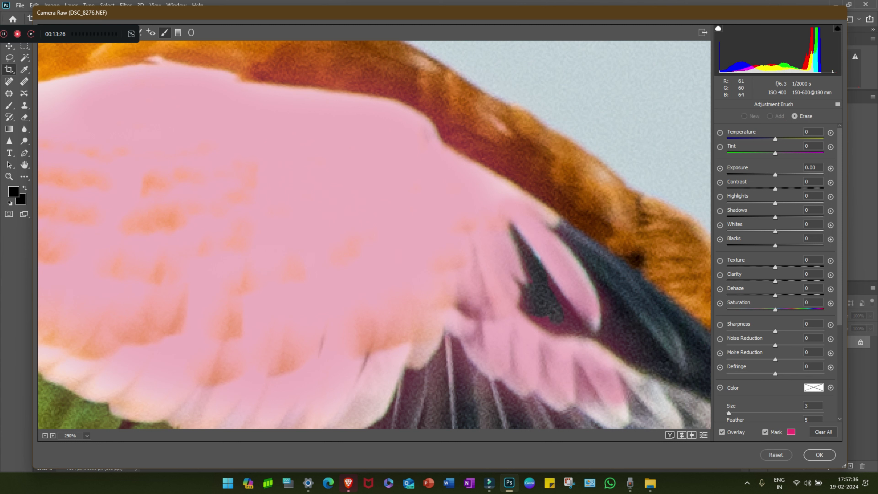
{"action": "left_click_drag", "start_coordinate": [563, 319], "coordinate": [569, 327]}
{"action": "left_click_drag", "start_coordinate": [558, 296], "coordinate": [578, 325]}
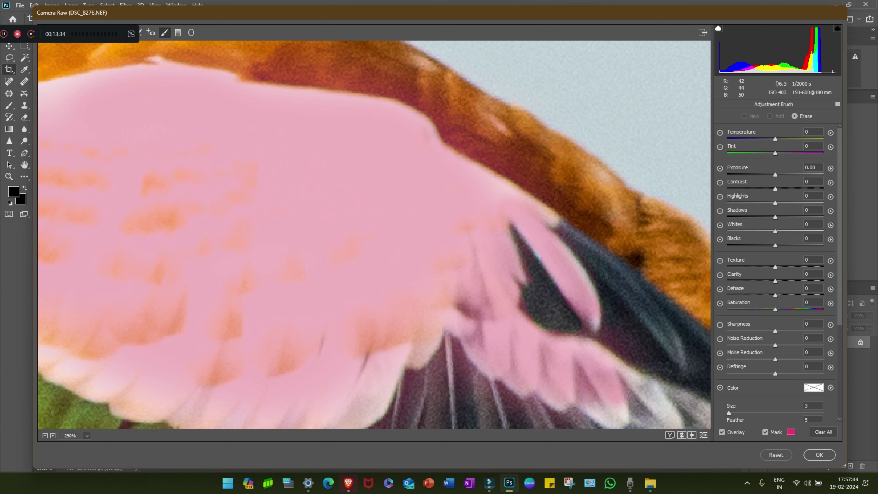
{"action": "left_click", "coordinate": [619, 351]}
Step: Zoom around the wing to check the trimmed mask edges
{"action": "scroll", "coordinate": [90, 362], "scroll_direction": "down", "scroll_amount": 2}
{"action": "scroll", "coordinate": [132, 346], "scroll_direction": "down", "scroll_amount": 2}
{"action": "scroll", "coordinate": [166, 277], "scroll_direction": "down", "scroll_amount": 2}
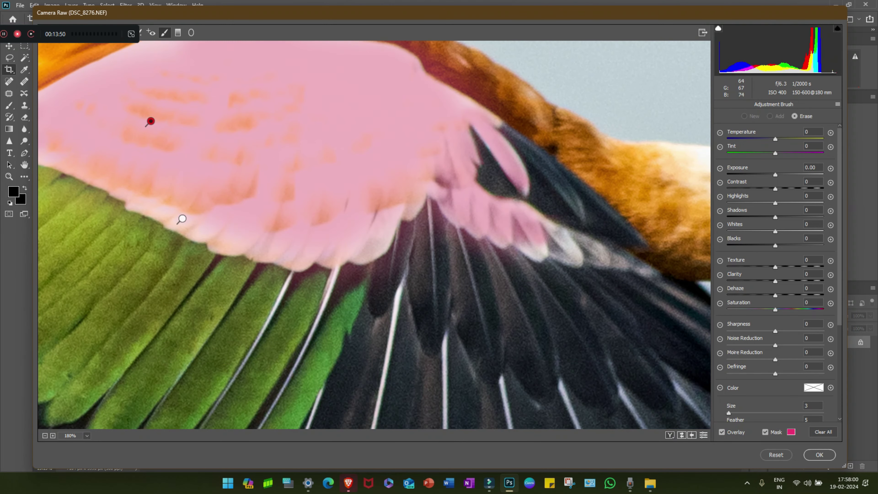
{"action": "scroll", "coordinate": [181, 219], "scroll_direction": "down", "scroll_amount": 2}
{"action": "scroll", "coordinate": [201, 222], "scroll_direction": "down", "scroll_amount": 2}
{"action": "scroll", "coordinate": [280, 229], "scroll_direction": "down", "scroll_amount": 1}
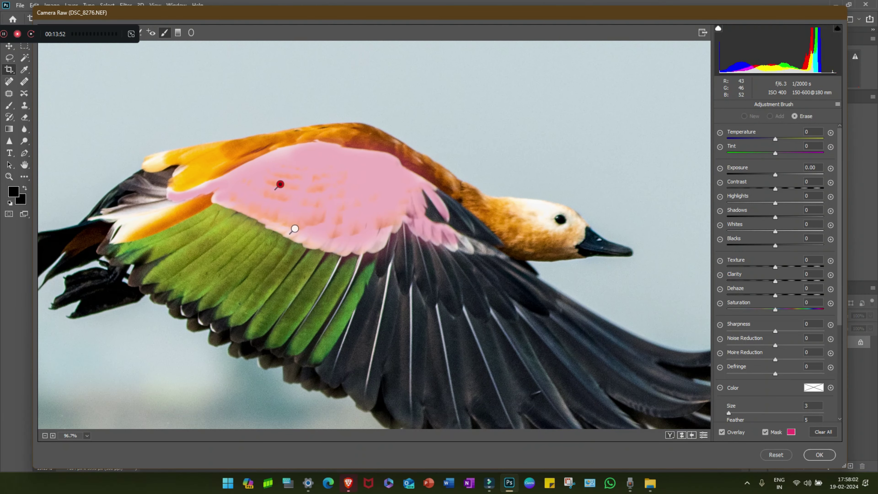
{"action": "scroll", "coordinate": [284, 231], "scroll_direction": "up", "scroll_amount": 2}
{"action": "scroll", "coordinate": [220, 237], "scroll_direction": "up", "scroll_amount": 2}
{"action": "scroll", "coordinate": [192, 239], "scroll_direction": "up", "scroll_amount": 2}
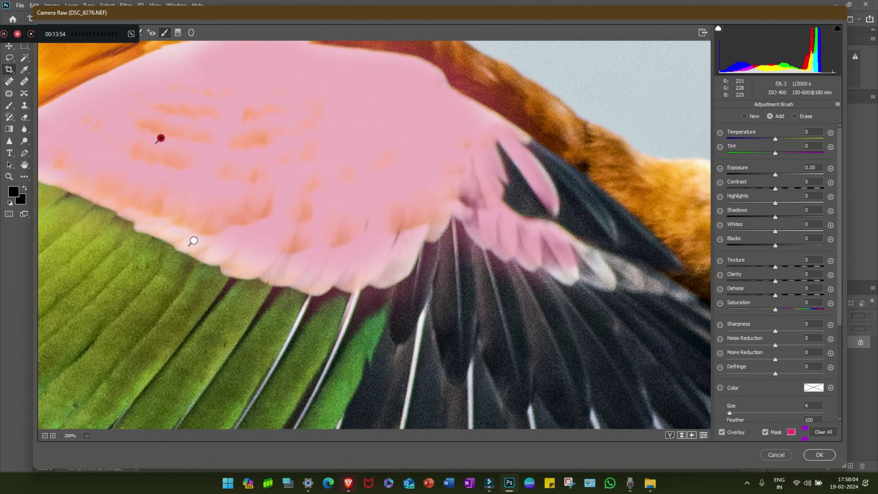
{"action": "key", "text": "alt"}
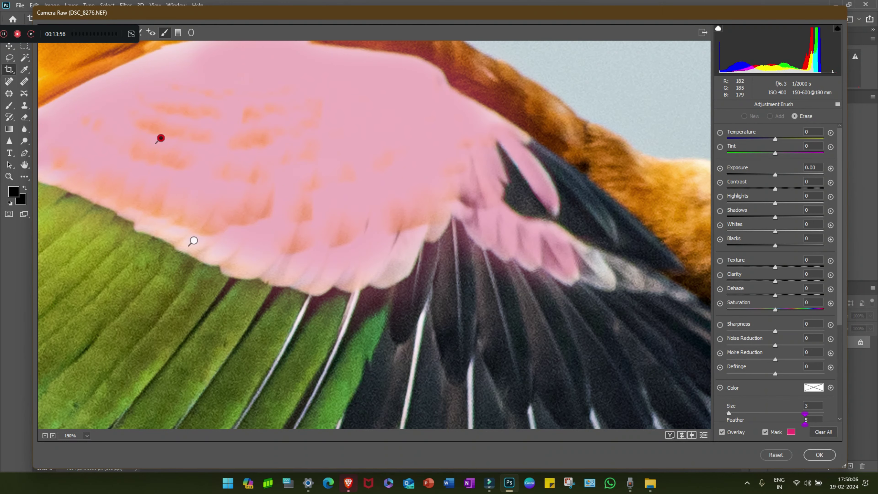
{"action": "scroll", "coordinate": [224, 240], "scroll_direction": "down", "scroll_amount": 2}
{"action": "scroll", "coordinate": [291, 237], "scroll_direction": "down", "scroll_amount": 3}
{"action": "scroll", "coordinate": [310, 238], "scroll_direction": "down", "scroll_amount": 2}
{"action": "key", "text": "alt"}
Step: Set the masked adjustment's Exposure to -2.15 and Blacks to -45
{"action": "scroll", "coordinate": [333, 238], "scroll_direction": "down", "scroll_amount": 1}
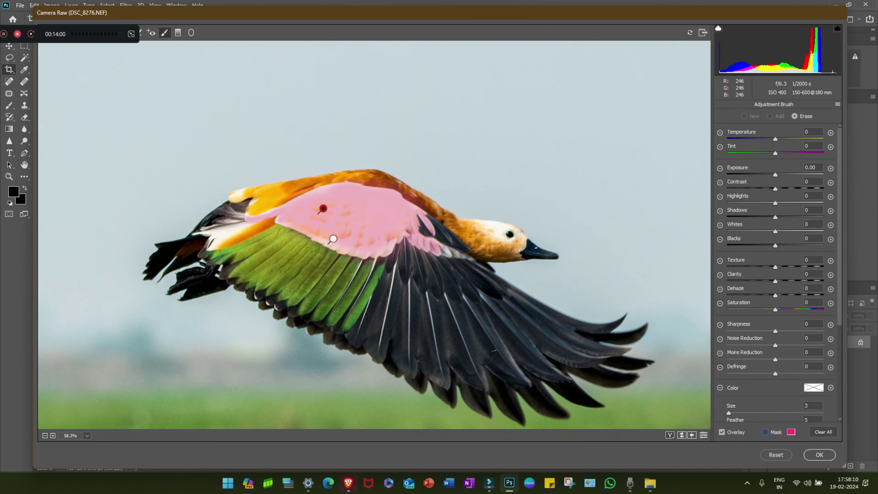
{"action": "key", "text": "alt"}
{"action": "scroll", "coordinate": [341, 238], "scroll_direction": "down", "scroll_amount": 1}
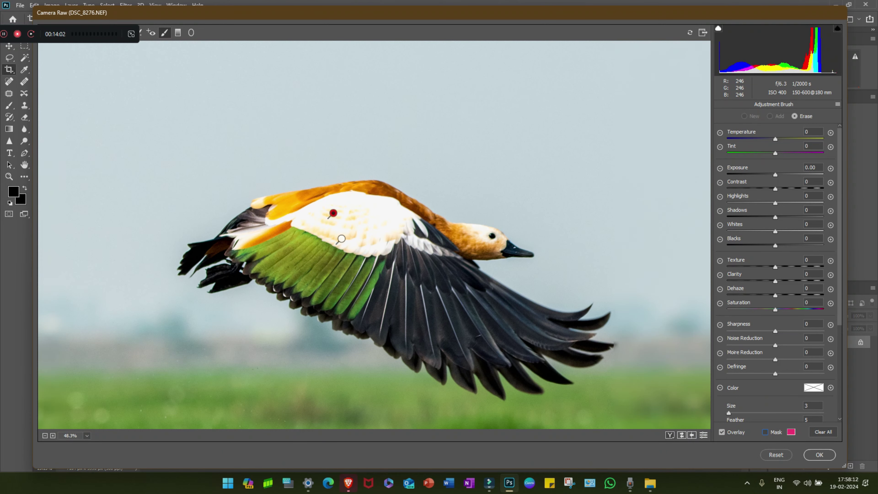
{"action": "scroll", "coordinate": [341, 238], "scroll_direction": "down", "scroll_amount": 1}
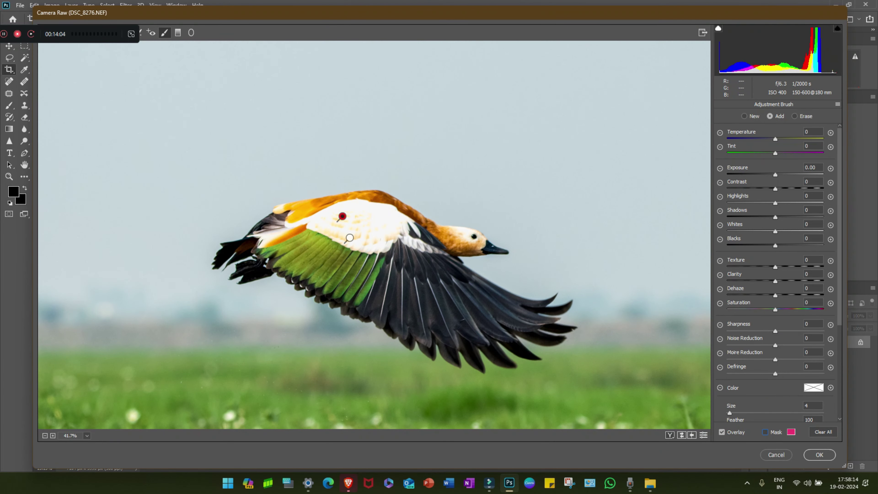
{"action": "left_click", "coordinate": [812, 167]}
{"action": "type", "text": "-1.85"}
{"action": "key", "text": "Return"}
{"action": "type", "text": "-2.6"}
{"action": "key", "text": "Return"}
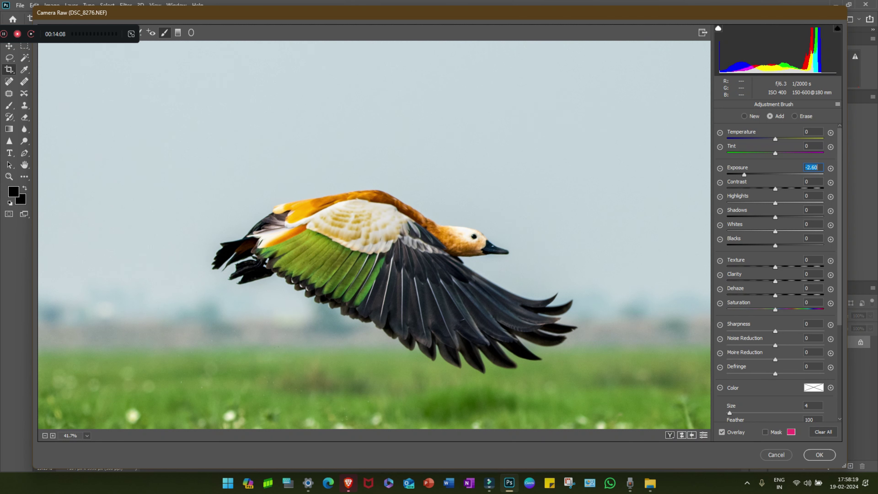
{"action": "type", "text": "-2.5"}
{"action": "key", "text": "Return"}
{"action": "key", "text": "Up"}
{"action": "key", "text": "Up"}
{"action": "key", "text": "Up"}
{"action": "key", "text": "Tab"}
{"action": "key", "text": "Tab"}
{"action": "key", "text": "Tab"}
{"action": "type", "text": "-45"}
{"action": "key", "text": "Return"}
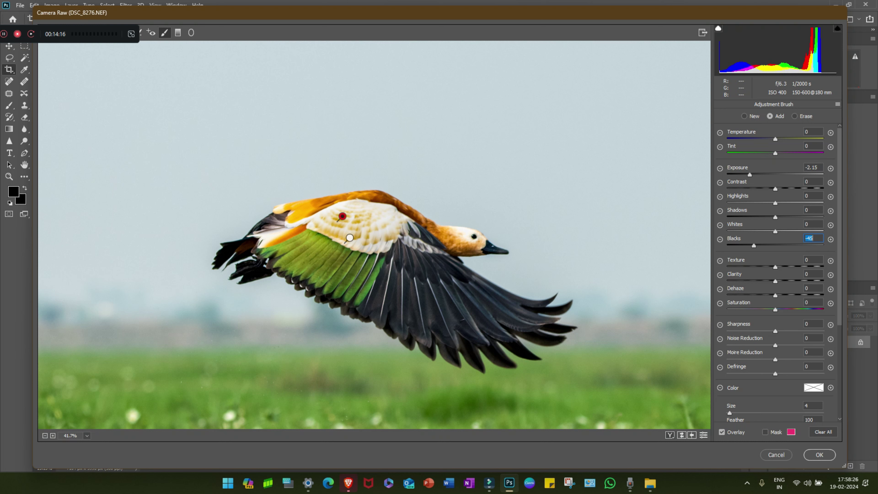
Step: Set Contrast to +32, Shadows to -22 and Whites to +10
{"action": "type", "text": "32"}
{"action": "key", "text": "Return"}
{"action": "key", "text": "Tab"}
{"action": "key", "text": "Tab"}
{"action": "type", "text": "-22"}
{"action": "key", "text": "Return"}
{"action": "key", "text": "Tab"}
{"action": "type", "text": "-20"}
{"action": "key", "text": "Return"}
{"action": "type", "text": "10"}
{"action": "key", "text": "Return"}
Step: Add Dehaze +21 and Saturation +16, and set Temperature to +3
{"action": "scroll", "coordinate": [387, 223], "scroll_direction": "down", "scroll_amount": 3}
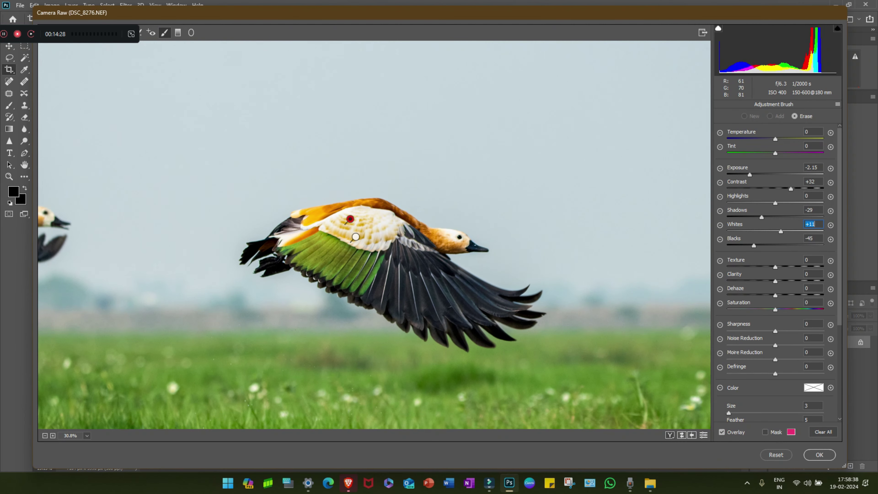
{"action": "scroll", "coordinate": [387, 223], "scroll_direction": "down", "scroll_amount": 1}
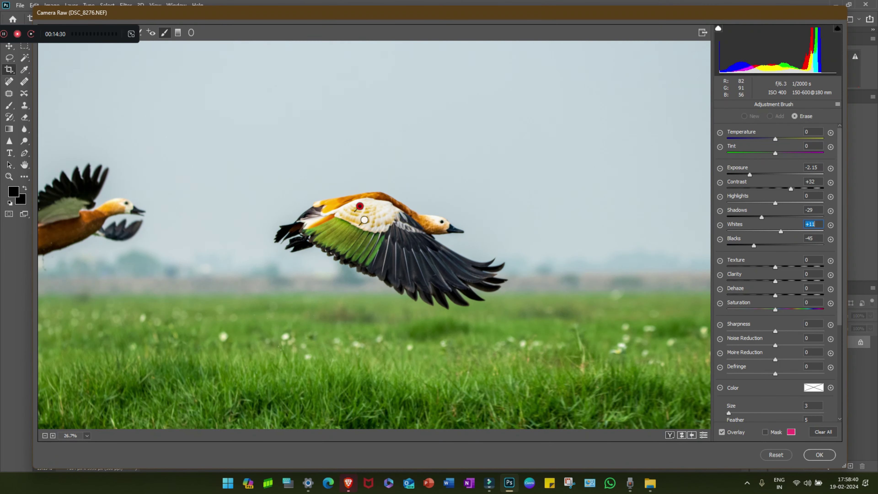
{"action": "scroll", "coordinate": [387, 223], "scroll_direction": "down", "scroll_amount": 1}
{"action": "scroll", "coordinate": [387, 223], "scroll_direction": "down", "scroll_amount": 1}
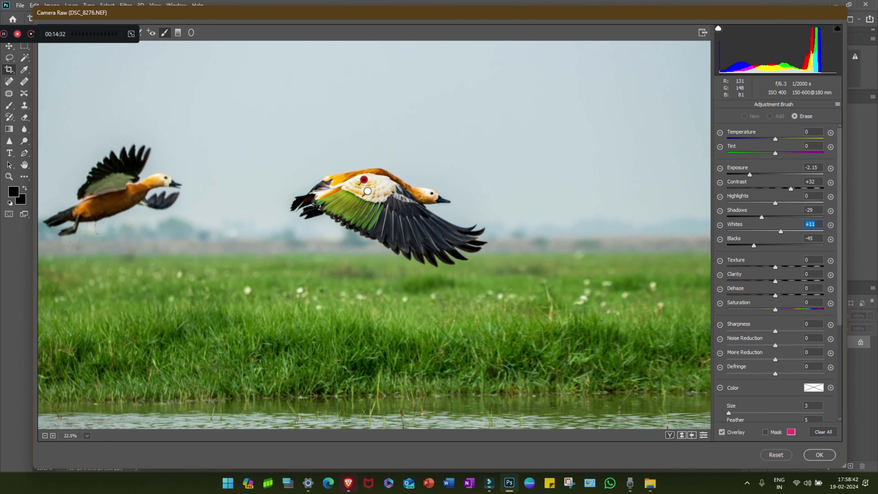
{"action": "scroll", "coordinate": [387, 223], "scroll_direction": "down", "scroll_amount": 1}
{"action": "key", "text": "alt"}
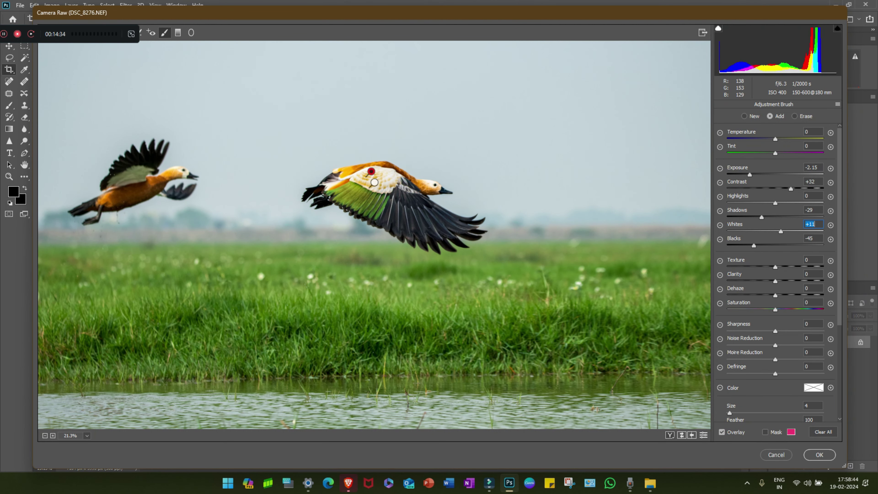
{"action": "key", "text": "Tab"}
{"action": "key", "text": "Tab"}
{"action": "key", "text": "Tab"}
{"action": "key", "text": "shift+Up"}
{"action": "key", "text": "shift+Up"}
{"action": "key", "text": "Up"}
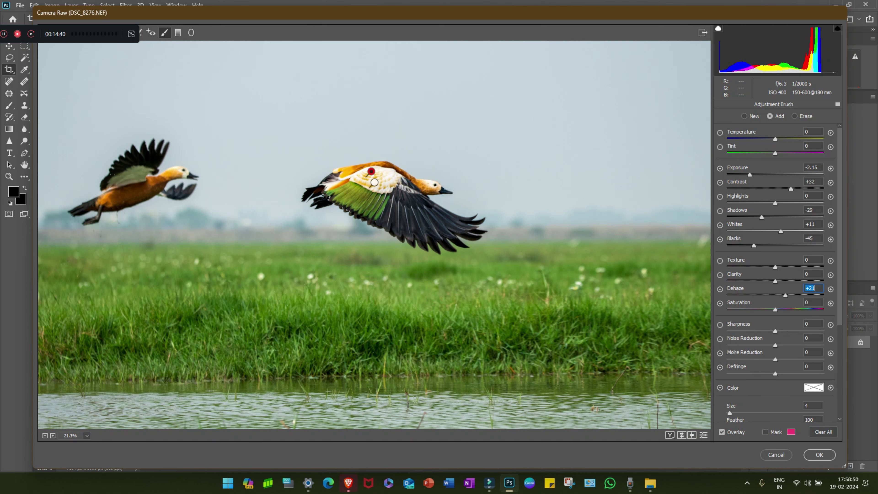
{"action": "key", "text": "Tab"}
{"action": "key", "text": "Up"}
{"action": "key", "text": "Up"}
{"action": "key", "text": "Up"}
{"action": "left_click", "coordinate": [812, 132]}
{"action": "type", "text": "14"}
{"action": "key", "text": "Return"}
{"action": "key", "text": "Down"}
{"action": "key", "text": "Down"}
{"action": "key", "text": "Down"}
{"action": "key", "text": "Down"}
{"action": "key", "text": "Down"}
{"action": "key", "text": "Down"}
{"action": "key", "text": "Down"}
{"action": "key", "text": "Down"}
{"action": "key", "text": "Down"}
{"action": "key", "text": "Down"}
Step: Brush the darker, punchier local adjustment onto the right duck's back
{"action": "left_click_drag", "start_coordinate": [370, 170], "coordinate": [374, 182]}
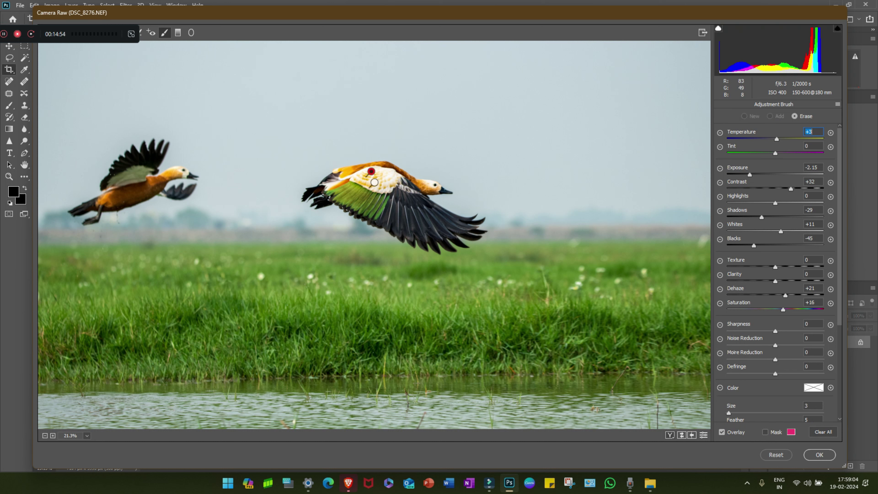
{"action": "key", "text": "g"}
{"action": "key", "text": "k"}
{"action": "scroll", "coordinate": [374, 177], "scroll_direction": "up", "scroll_amount": 1}
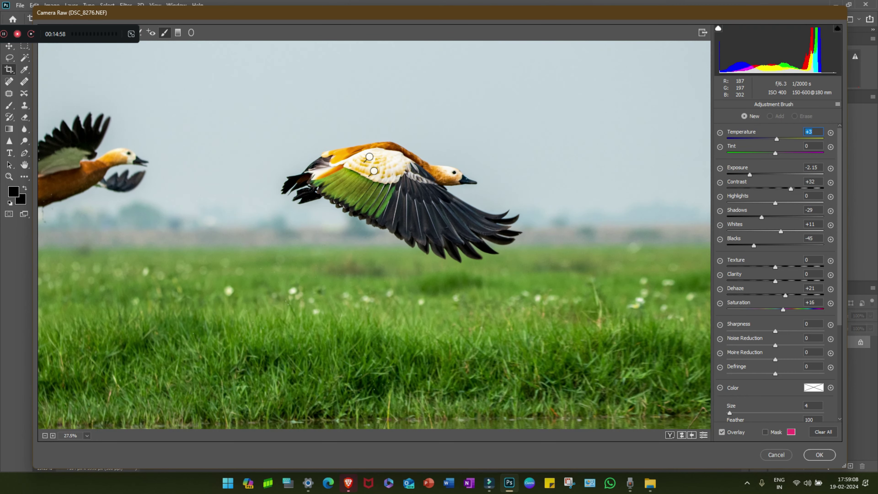
Step: Show the mask overlay and reset all local correction settings to zero
{"action": "scroll", "coordinate": [374, 178], "scroll_direction": "up", "scroll_amount": 1}
{"action": "scroll", "coordinate": [308, 236], "scroll_direction": "up", "scroll_amount": 1}
{"action": "scroll", "coordinate": [374, 239], "scroll_direction": "up", "scroll_amount": 1}
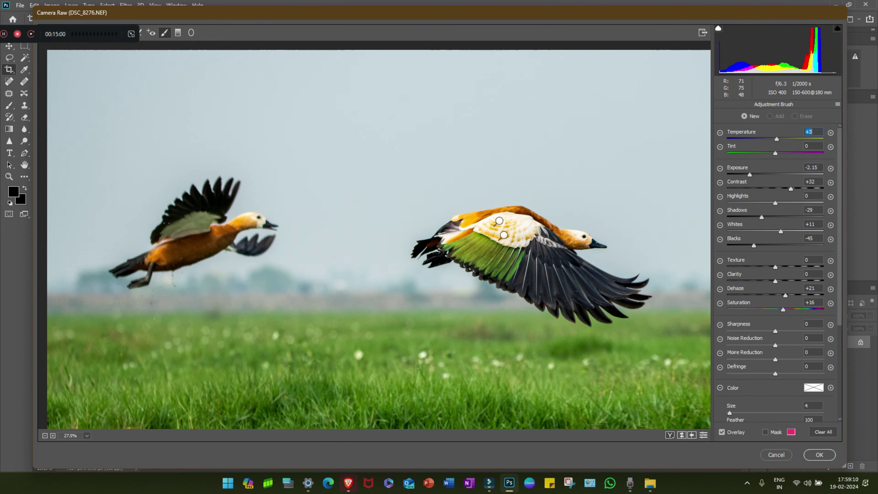
{"action": "scroll", "coordinate": [368, 225], "scroll_direction": "up", "scroll_amount": 1}
{"action": "scroll", "coordinate": [368, 224], "scroll_direction": "up", "scroll_amount": 1}
{"action": "scroll", "coordinate": [368, 225], "scroll_direction": "left", "scroll_amount": 2}
{"action": "scroll", "coordinate": [368, 225], "scroll_direction": "left", "scroll_amount": 2}
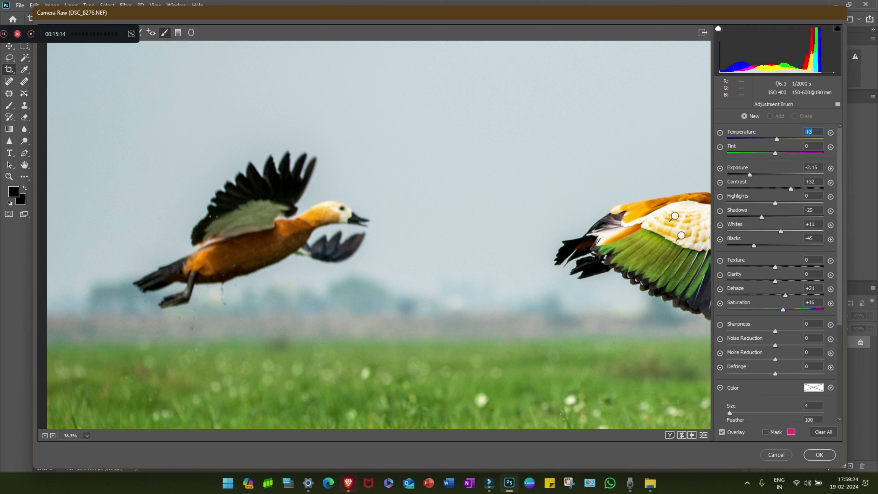
{"action": "left_click", "coordinate": [765, 432]}
{"action": "left_click", "coordinate": [837, 104]}
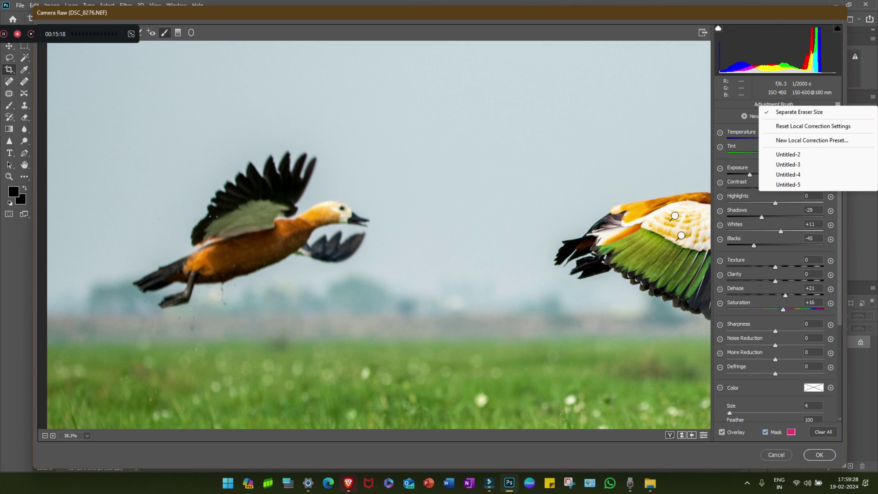
{"action": "left_click", "coordinate": [829, 123]}
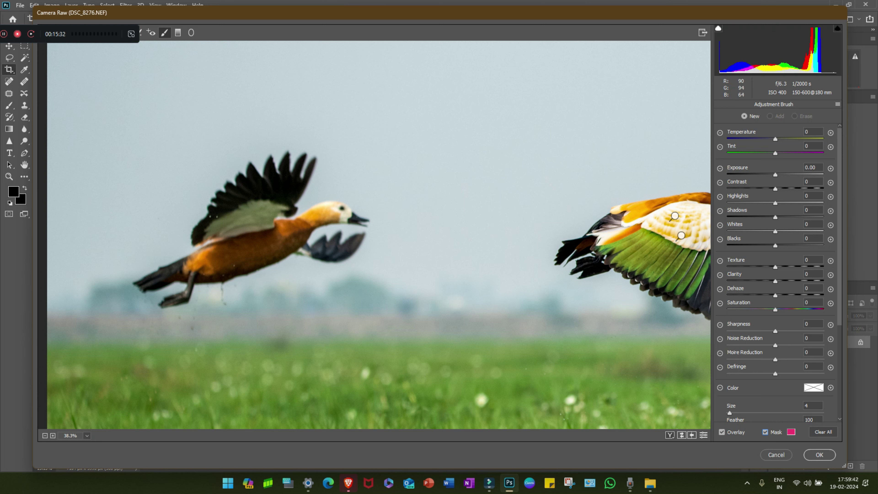
Step: Paint the mask over the left duck's upper wing, body, chest, tail, belly and far wing
{"action": "left_click_drag", "start_coordinate": [214, 223], "coordinate": [300, 174]}
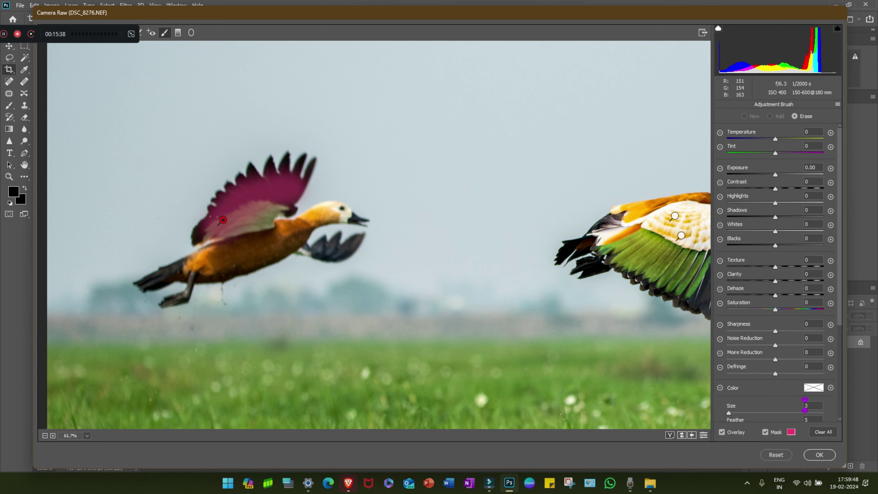
{"action": "scroll", "coordinate": [365, 226], "scroll_direction": "up", "scroll_amount": 2}
{"action": "left_click_drag", "start_coordinate": [215, 136], "coordinate": [187, 141]}
{"action": "left_click_drag", "start_coordinate": [152, 242], "coordinate": [225, 208]}
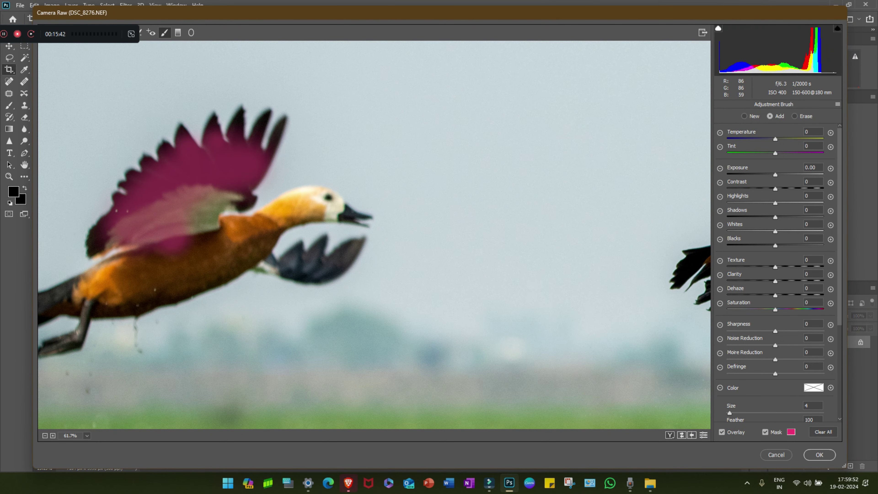
{"action": "mouse_move", "coordinate": [186, 242]}
{"action": "left_mouse_down"}
{"action": "mouse_move", "coordinate": [270, 228]}
{"action": "mouse_move", "coordinate": [287, 207]}
{"action": "mouse_move", "coordinate": [332, 199]}
{"action": "left_mouse_up"}
{"action": "scroll", "coordinate": [374, 235], "scroll_direction": "down", "scroll_amount": 4}
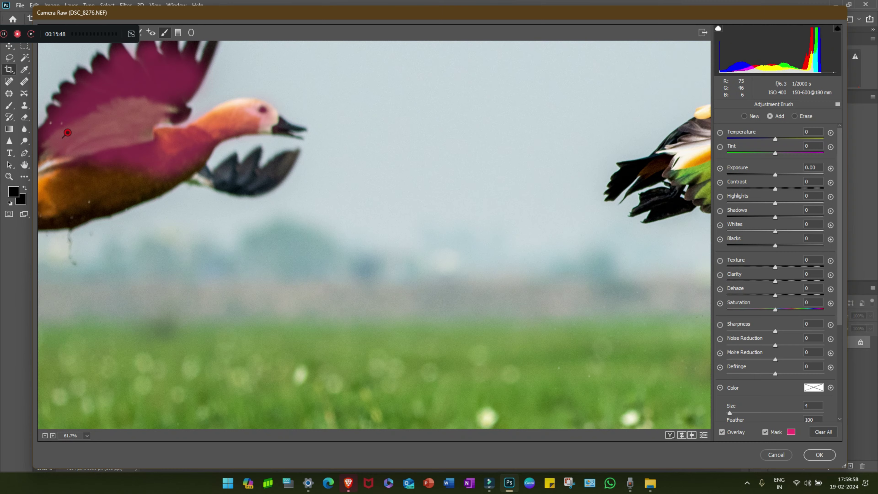
{"action": "scroll", "coordinate": [374, 235], "scroll_direction": "left", "scroll_amount": 5}
{"action": "mouse_move", "coordinate": [159, 231]}
{"action": "left_mouse_down"}
{"action": "mouse_move", "coordinate": [374, 180]}
{"action": "mouse_move", "coordinate": [346, 203]}
{"action": "mouse_move", "coordinate": [414, 170]}
{"action": "left_mouse_up"}
{"action": "left_click_drag", "start_coordinate": [297, 217], "coordinate": [256, 230]}
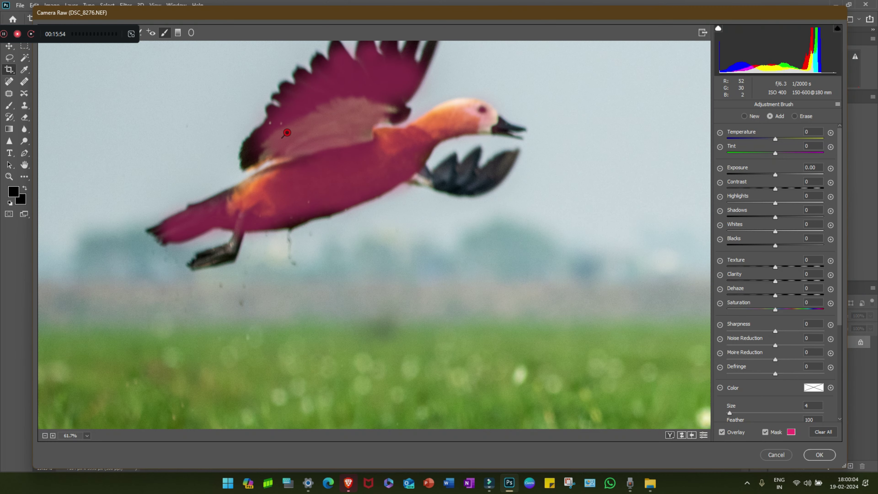
{"action": "scroll", "coordinate": [374, 235], "scroll_direction": "up", "scroll_amount": 3}
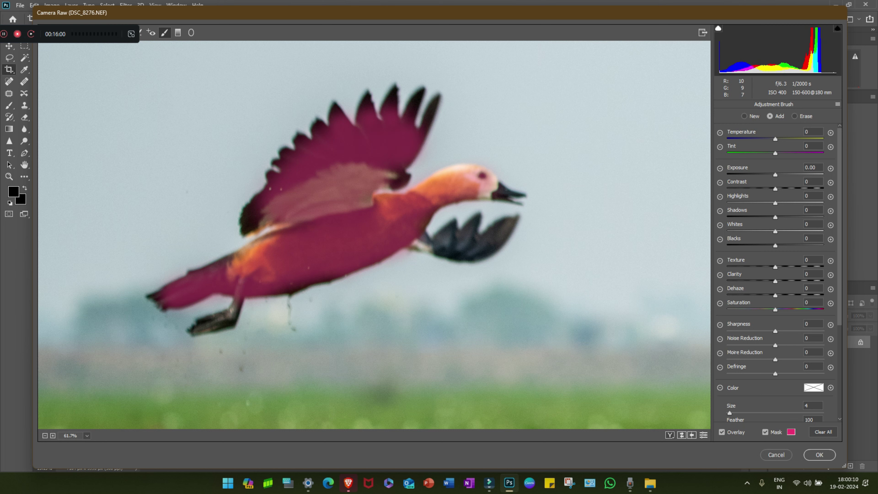
{"action": "left_click_drag", "start_coordinate": [446, 238], "coordinate": [515, 230]}
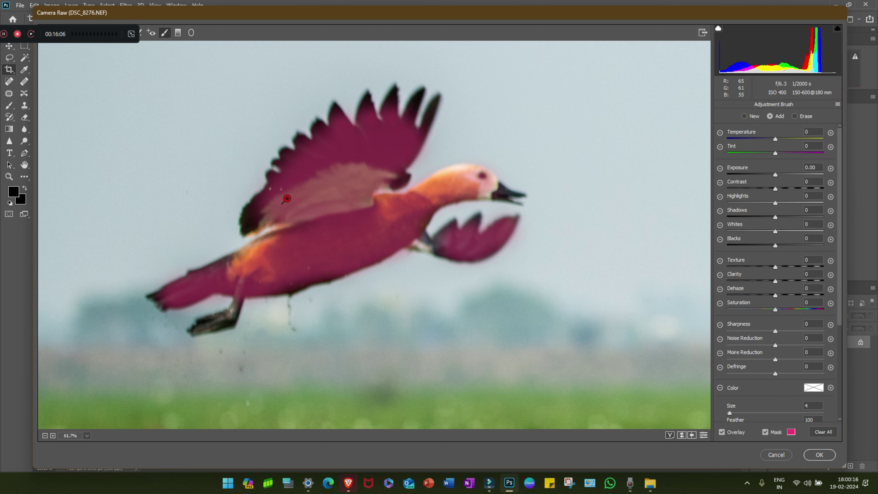
Step: Alt-erase the mask spill around the left duck, then hide the mask overlay
{"action": "scroll", "coordinate": [287, 199], "scroll_direction": "up", "scroll_amount": 3}
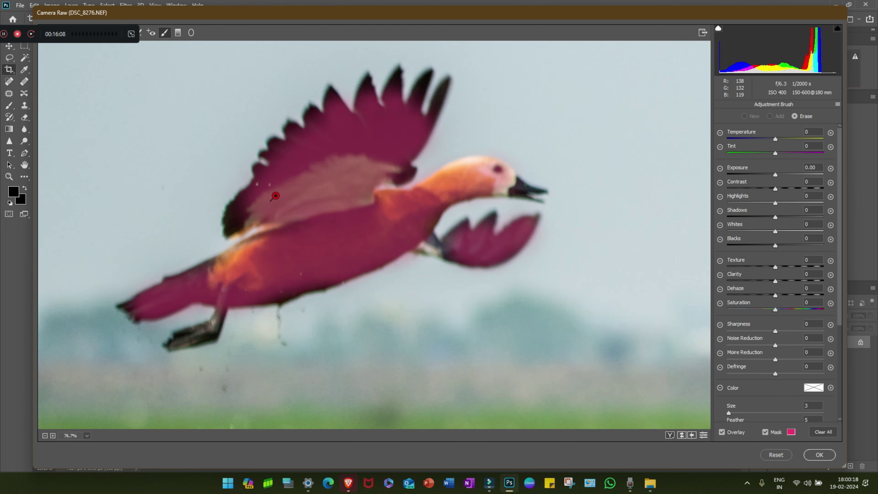
{"action": "scroll", "coordinate": [253, 59], "scroll_direction": "up", "scroll_amount": 1}
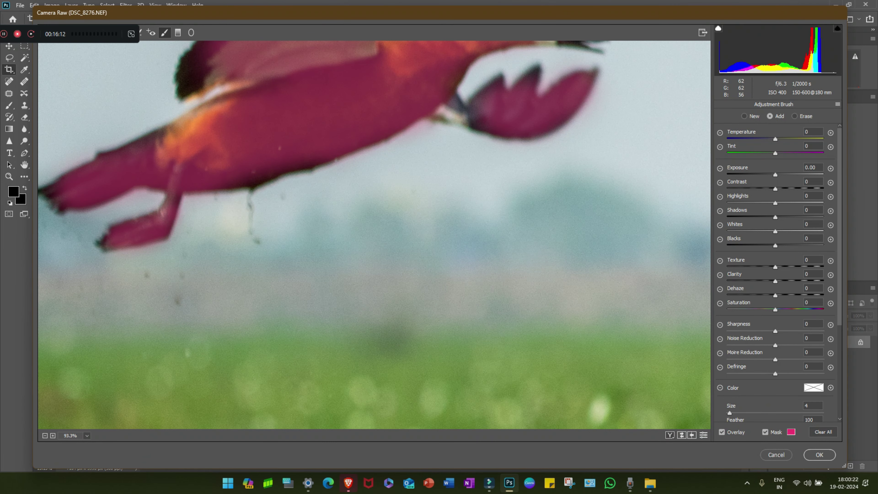
{"action": "key", "text": "alt"}
{"action": "scroll", "coordinate": [243, 46], "scroll_direction": "down", "scroll_amount": 1}
{"action": "scroll", "coordinate": [263, 86], "scroll_direction": "down", "scroll_amount": 1}
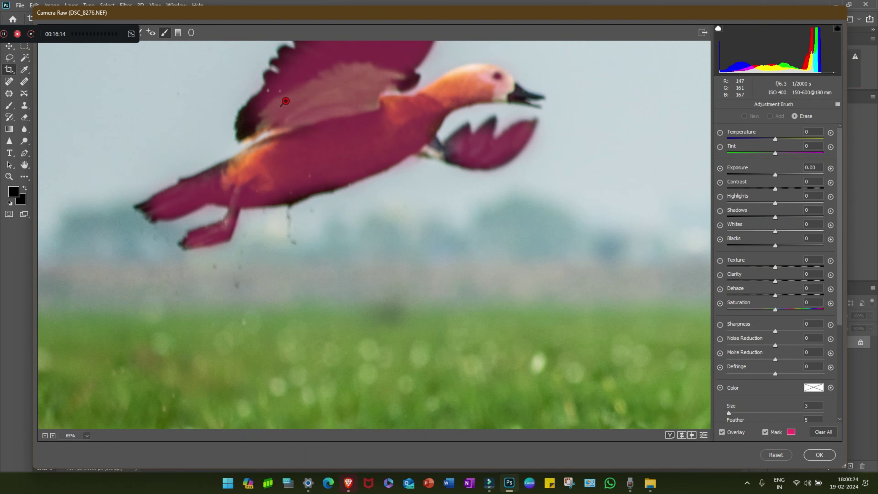
{"action": "scroll", "coordinate": [280, 130], "scroll_direction": "down", "scroll_amount": 1}
{"action": "scroll", "coordinate": [273, 135], "scroll_direction": "down", "scroll_amount": 1}
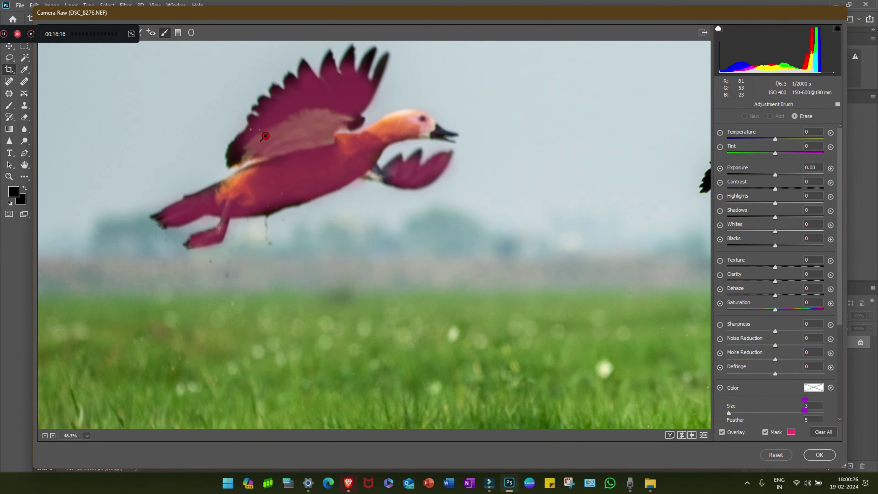
{"action": "scroll", "coordinate": [235, 152], "scroll_direction": "down", "scroll_amount": 1}
{"action": "scroll", "coordinate": [194, 168], "scroll_direction": "down", "scroll_amount": 1}
{"action": "scroll", "coordinate": [185, 171], "scroll_direction": "down", "scroll_amount": 1}
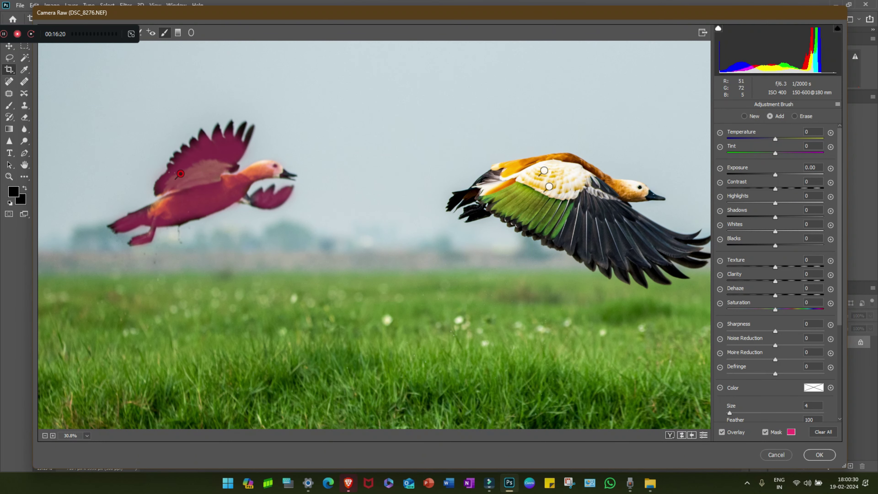
{"action": "key", "text": "y"}
{"action": "scroll", "coordinate": [181, 174], "scroll_direction": "down", "scroll_amount": 3}
{"action": "scroll", "coordinate": [163, 181], "scroll_direction": "down", "scroll_amount": 1}
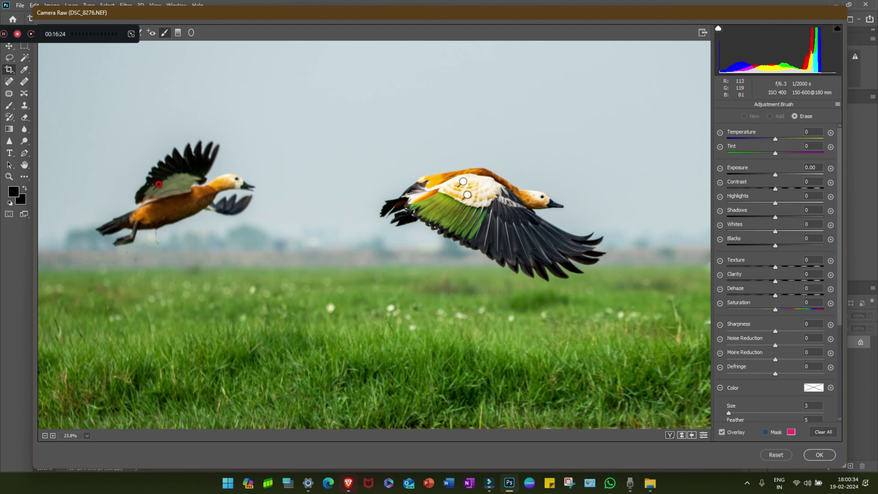
{"action": "scroll", "coordinate": [152, 186], "scroll_direction": "down", "scroll_amount": 1}
{"action": "scroll", "coordinate": [149, 188], "scroll_direction": "down", "scroll_amount": 1}
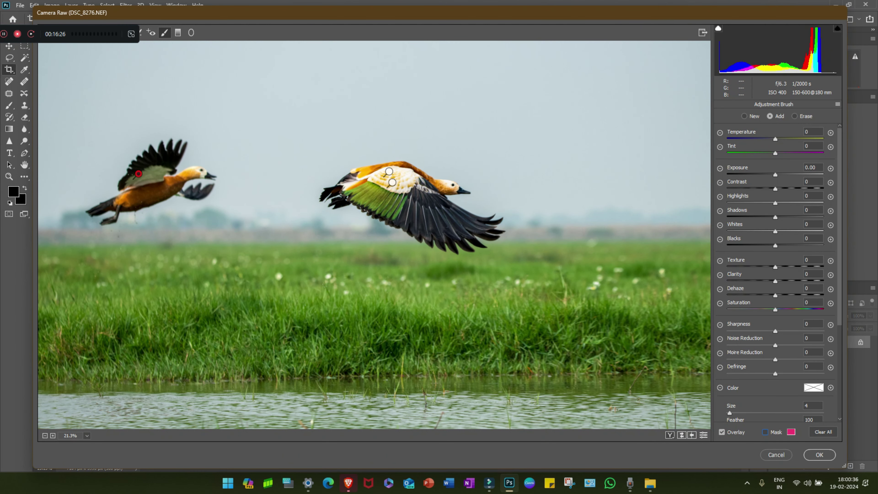
Step: Set the left duck's Exposure to +0.70, then adjust Contrast and drop Shadows to -21
{"action": "left_click", "coordinate": [812, 167]}
{"action": "type", "text": ".7"}
{"action": "key", "text": "Return"}
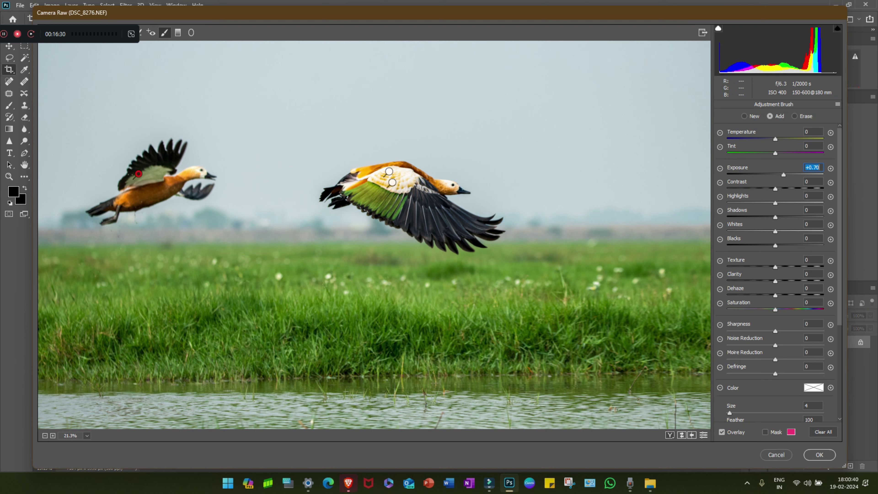
{"action": "key", "text": "Tab"}
{"action": "key", "text": "Up"}
{"action": "key", "text": "Up"}
{"action": "key", "text": "Up"}
{"action": "key", "text": "Up"}
{"action": "key", "text": "Up"}
{"action": "key", "text": "Up"}
{"action": "key", "text": "Down"}
{"action": "key", "text": "Down"}
{"action": "key", "text": "Down"}
{"action": "key", "text": "Down"}
{"action": "key", "text": "Down"}
{"action": "key", "text": "Down"}
{"action": "key", "text": "Tab"}
{"action": "key", "text": "Tab"}
{"action": "key", "text": "Down"}
{"action": "key", "text": "Down"}
{"action": "key", "text": "Down"}
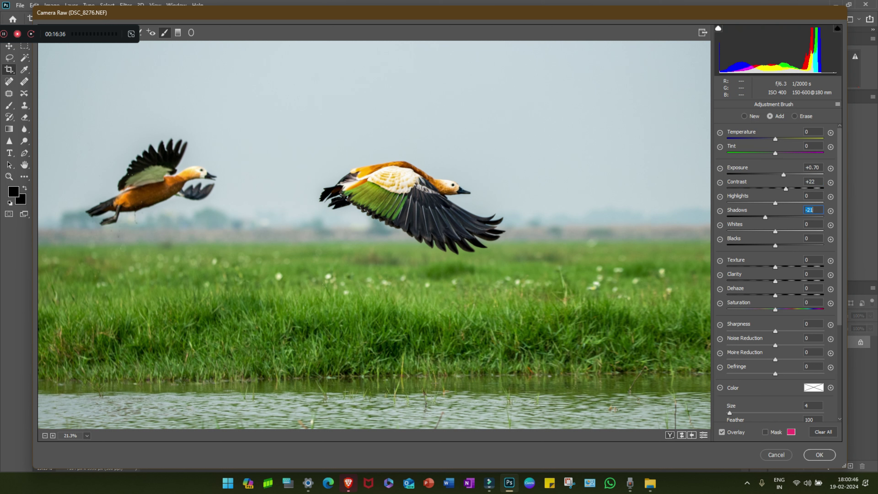
{"action": "key", "text": "shift+Tab"}
Step: Set Highlights -64, Blacks -19, Whites +14 and Dehaze +15 for the left duck
{"action": "key", "text": "Down"}
{"action": "key", "text": "Down"}
{"action": "key", "text": "Down"}
{"action": "key", "text": "Down"}
{"action": "key", "text": "Down"}
{"action": "key", "text": "Down"}
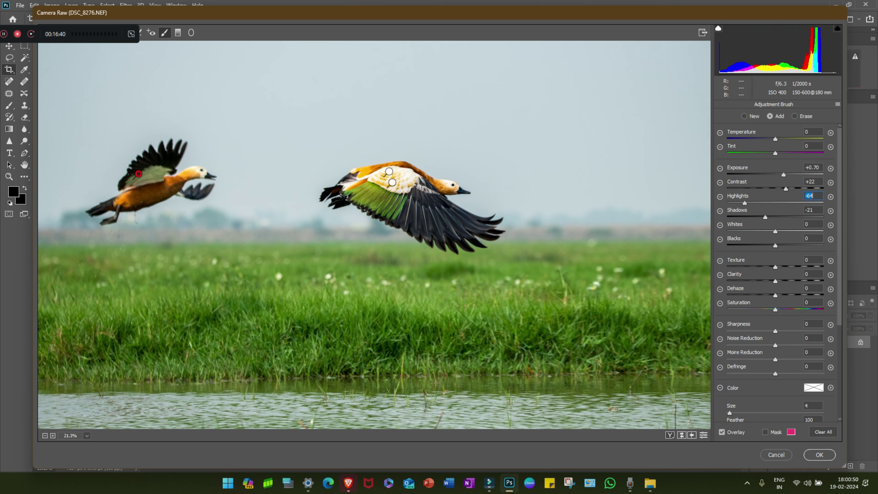
{"action": "key", "text": "Tab"}
{"action": "key", "text": "Tab"}
{"action": "key", "text": "Tab"}
{"action": "key", "text": "Down"}
{"action": "key", "text": "Down"}
{"action": "key", "text": "Down"}
{"action": "key", "text": "shift+Tab"}
{"action": "key", "text": "Up"}
{"action": "key", "text": "Up"}
{"action": "key", "text": "Up"}
{"action": "type", "text": "+14"}
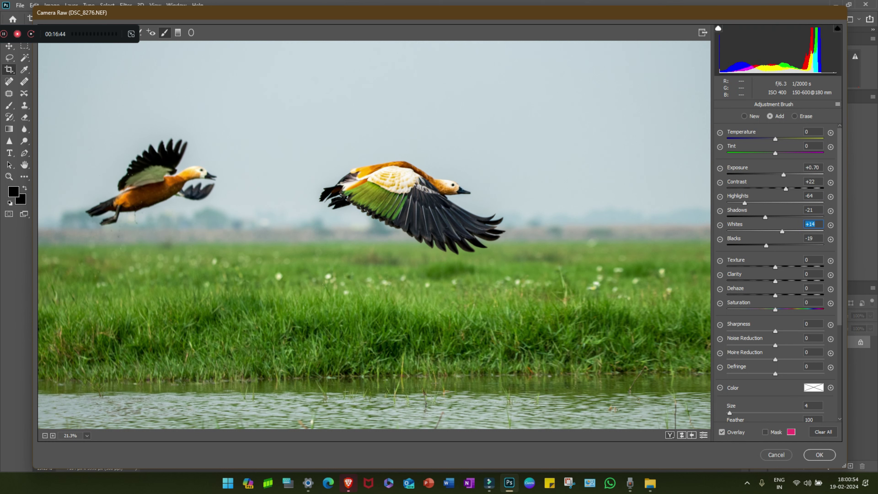
{"action": "key", "text": "Tab"}
{"action": "key", "text": "Tab"}
{"action": "key", "text": "Tab"}
{"action": "key", "text": "Up"}
{"action": "key", "text": "Up"}
{"action": "key", "text": "Up"}
{"action": "key", "text": "Tab"}
Step: Set Saturation to +26, then adjust Temperature and Sharpness (-23)
{"action": "key", "text": "Up"}
{"action": "key", "text": "Up"}
{"action": "key", "text": "Up"}
{"action": "key", "text": "Up"}
{"action": "key", "text": "Up"}
{"action": "key", "text": "Up"}
{"action": "key", "text": "Up"}
{"action": "key", "text": "Up"}
{"action": "key", "text": "Up"}
{"action": "key", "text": "Up"}
{"action": "key", "text": "Up"}
{"action": "key", "text": "Up"}
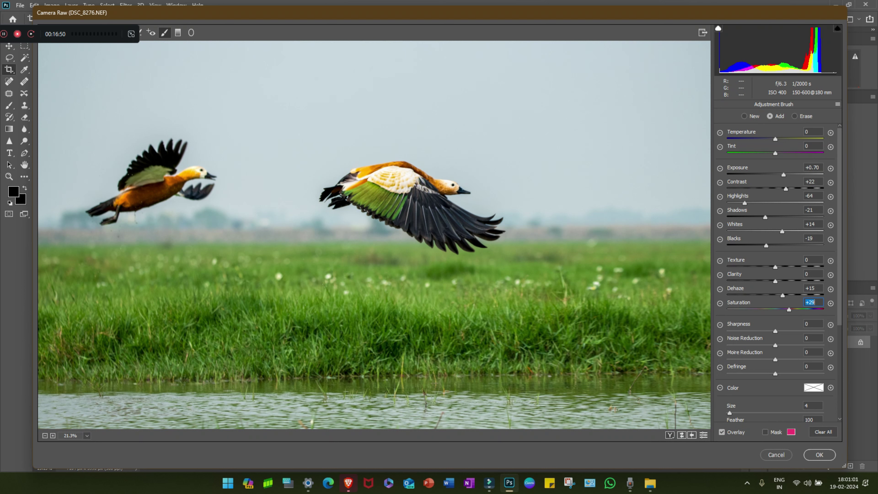
{"action": "key", "text": "Down"}
{"action": "key", "text": "Down"}
{"action": "key", "text": "Down"}
{"action": "key", "text": "Up"}
{"action": "key", "text": "Up"}
{"action": "key", "text": "Up"}
{"action": "key", "text": "Down"}
{"action": "key", "text": "Down"}
{"action": "key", "text": "Down"}
{"action": "key", "text": "Down"}
{"action": "key", "text": "Down"}
{"action": "key", "text": "Down"}
{"action": "key", "text": "Up"}
{"action": "key", "text": "Up"}
{"action": "key", "text": "Up"}
{"action": "key", "text": "Up"}
{"action": "key", "text": "Up"}
{"action": "key", "text": "Up"}
{"action": "key", "text": "Up"}
{"action": "key", "text": "Up"}
{"action": "key", "text": "Up"}
{"action": "key", "text": "Tab"}
{"action": "key", "text": "Tab"}
{"action": "key", "text": "Tab"}
{"action": "key", "text": "Tab"}
{"action": "key", "text": "Tab"}
{"action": "key", "text": "Tab"}
{"action": "key", "text": "Tab"}
{"action": "key", "text": "Down"}
{"action": "key", "text": "Down"}
{"action": "key", "text": "Down"}
{"action": "key", "text": "Down"}
{"action": "key", "text": "Down"}
{"action": "key", "text": "Down"}
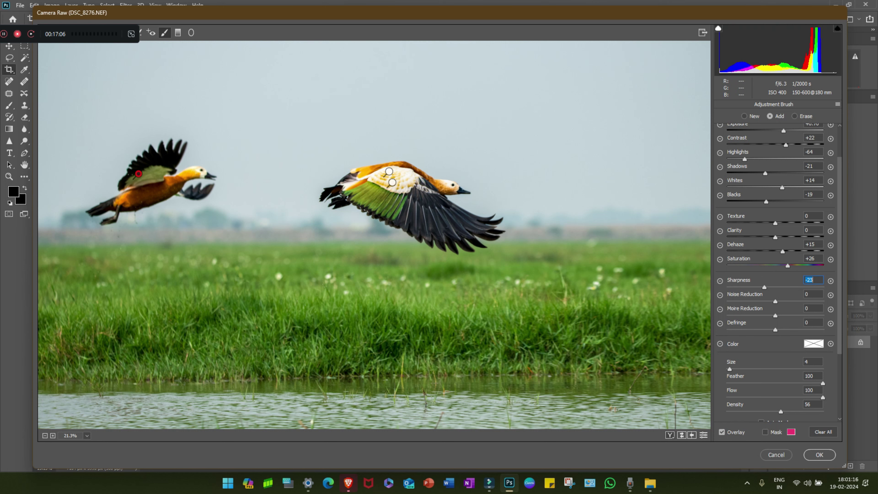
{"action": "scroll", "coordinate": [774, 242], "scroll_direction": "up", "scroll_amount": 3}
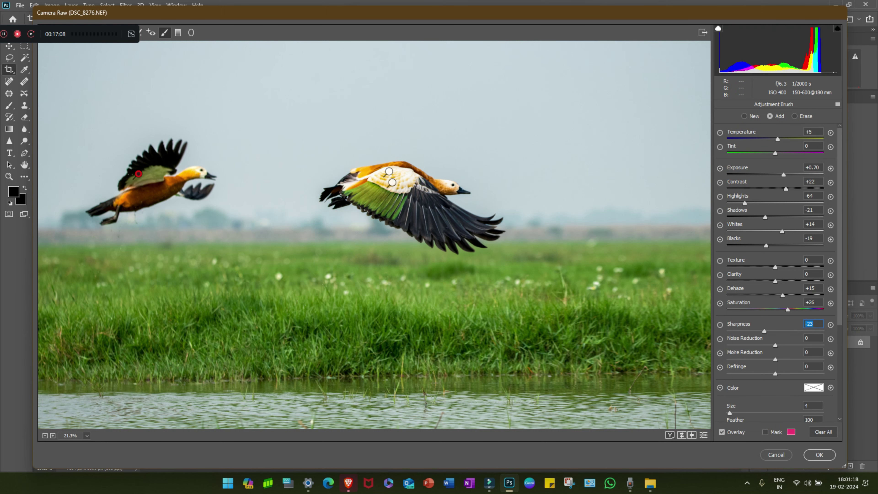
{"action": "scroll", "coordinate": [336, 227], "scroll_direction": "down", "scroll_amount": 2}
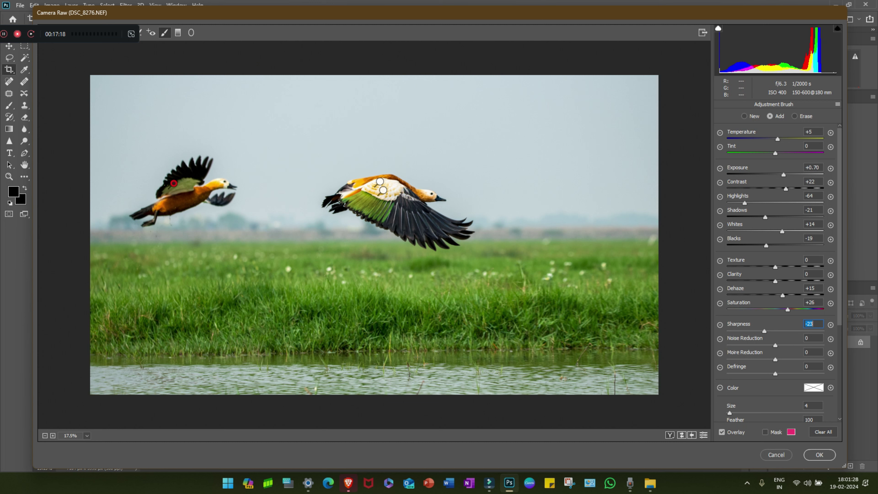
Step: Set Contrast to +10 and apply the Camera Raw edits to the photo
{"action": "left_click", "coordinate": [809, 181]}
{"action": "type", "text": "10"}
{"action": "key", "text": "Return"}
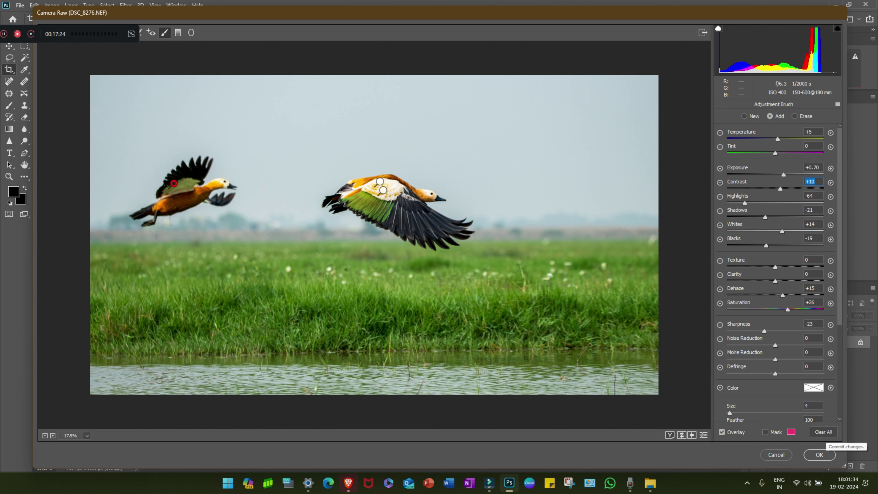
{"action": "left_click", "coordinate": [818, 455]}
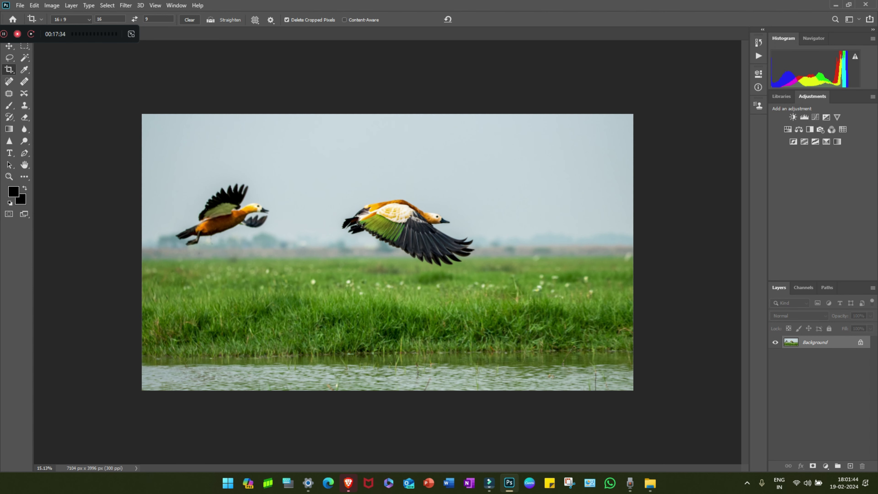
Step: Begin a file export to the non edited subfolder, then cancel it without exporting
{"action": "key", "text": "alt+f"}
{"action": "key", "text": "Down"}
{"action": "key", "text": "Down"}
{"action": "key", "text": "Down"}
{"action": "key", "text": "Down"}
{"action": "key", "text": "Down"}
{"action": "key", "text": "Down"}
{"action": "key", "text": "Right"}
{"action": "key", "text": "Down"}
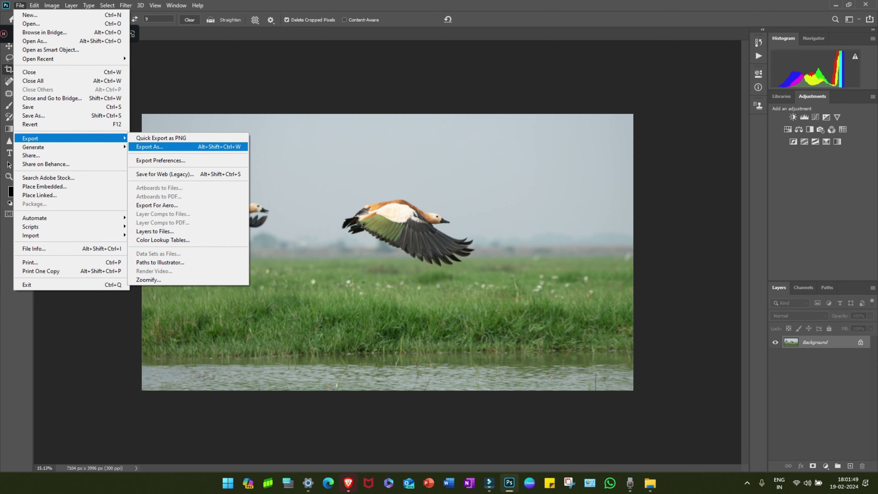
{"action": "key", "text": "Return"}
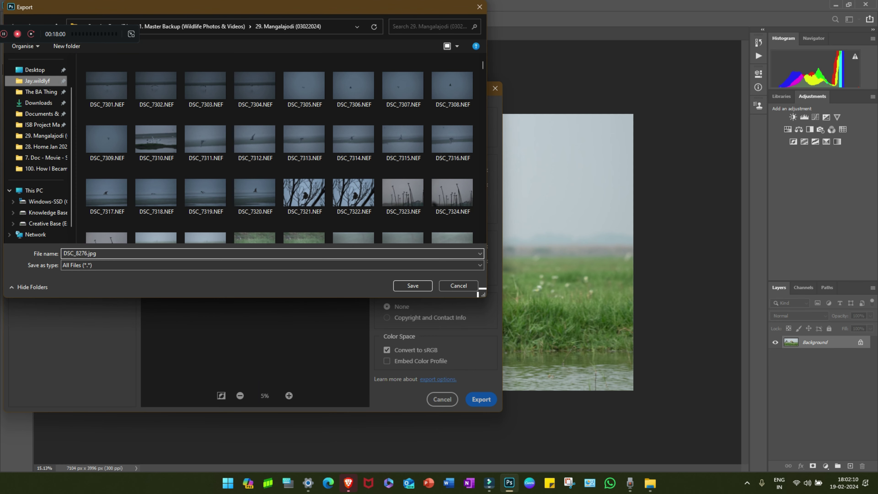
{"action": "left_click", "coordinate": [37, 81]}
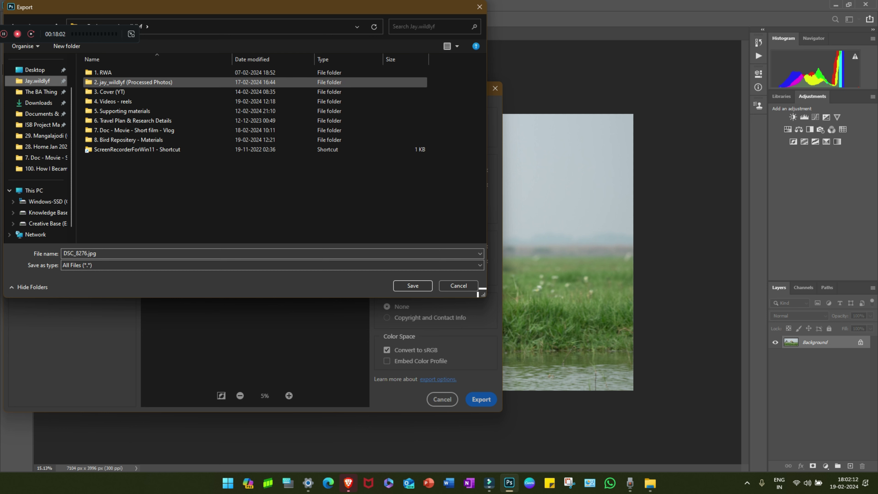
{"action": "double_click", "coordinate": [133, 82]}
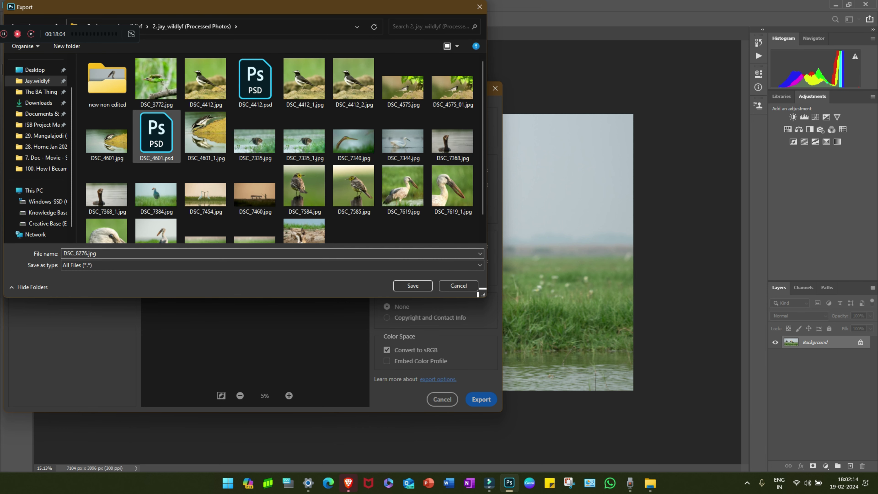
{"action": "double_click", "coordinate": [107, 80]}
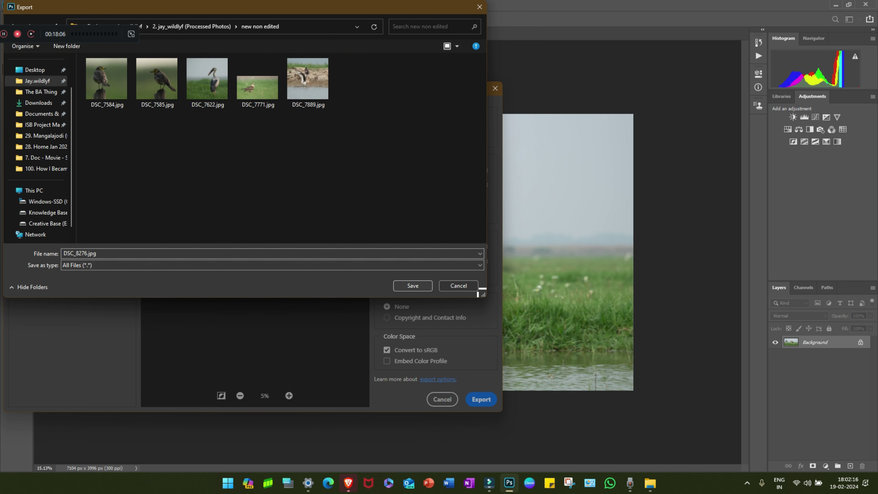
{"action": "key", "text": "Return"}
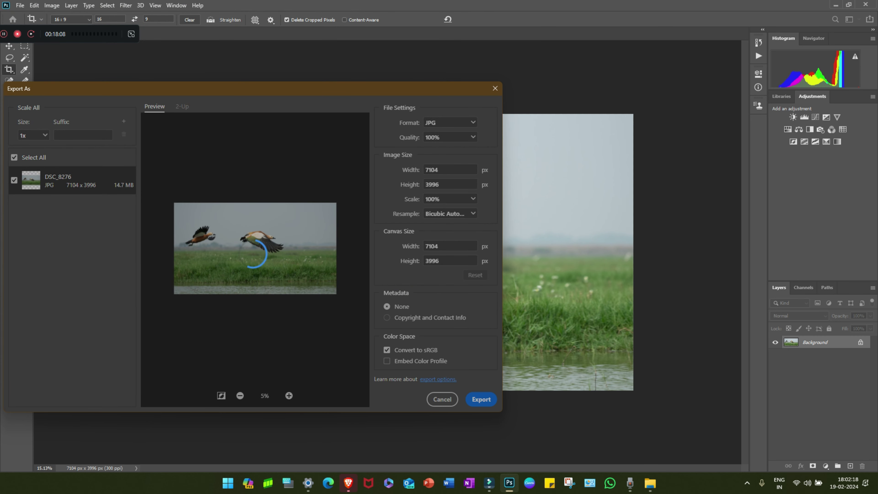
{"action": "key", "text": "Escape"}
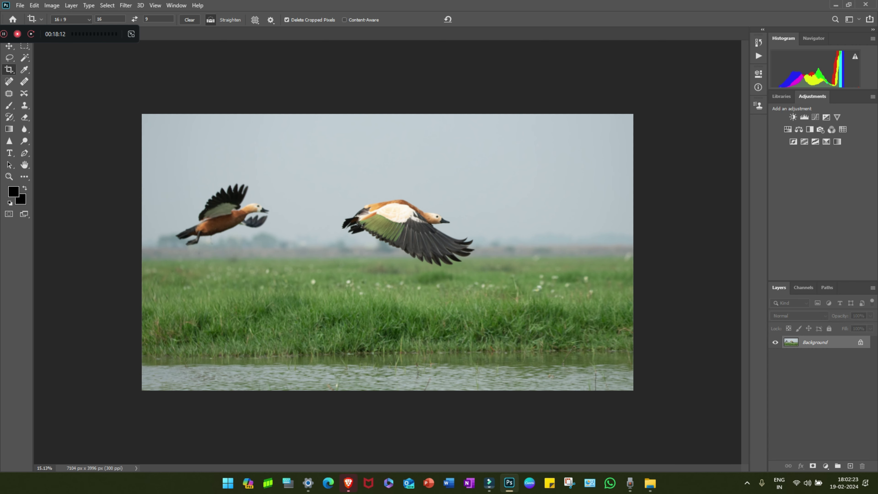
Step: Save the photo as DSC_8276.psd and undo to restore the vivid colour grade
{"action": "key", "text": "ctrl+shift+s"}
{"action": "key", "text": "Return"}
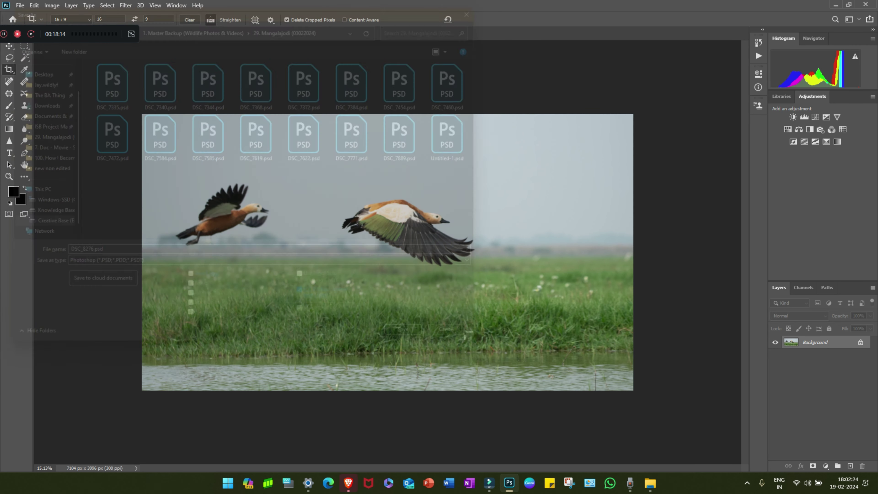
{"action": "key", "text": "ctrl+z"}
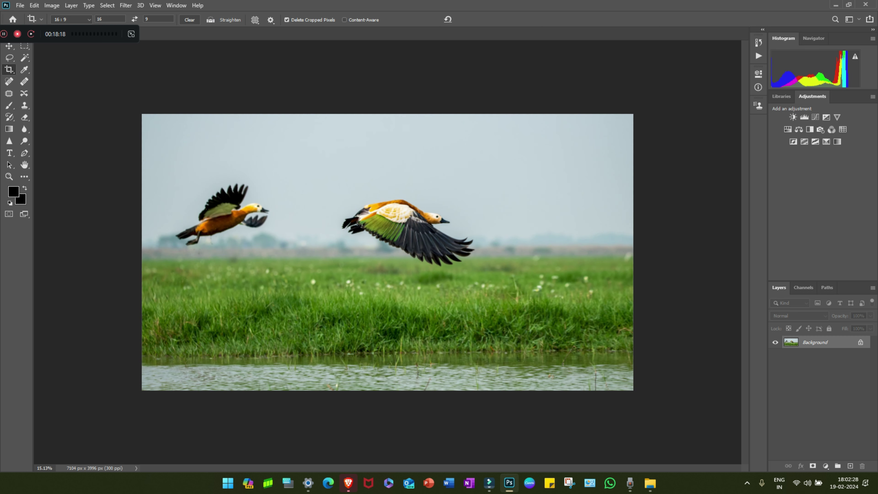
Step: Send the photo to Topaz Photo AI for Autopilot Remove Noise and compare the before/after split
{"action": "left_click", "coordinate": [125, 6]}
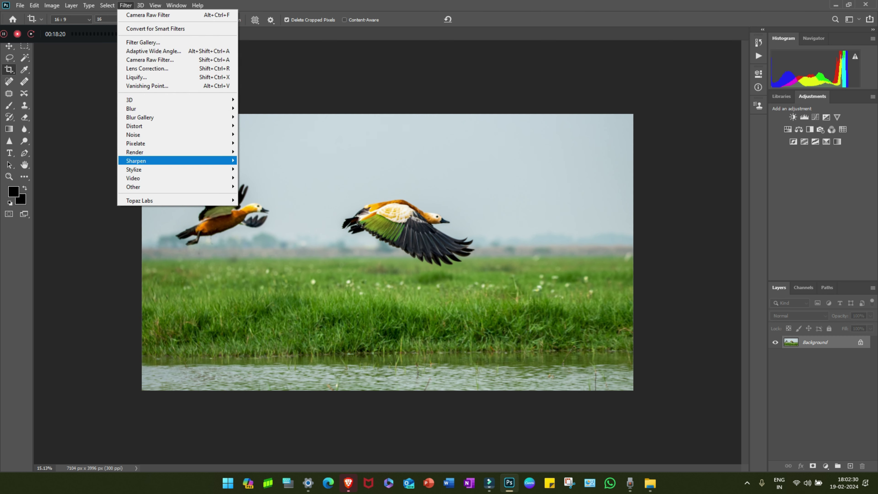
{"action": "left_click", "coordinate": [269, 200]}
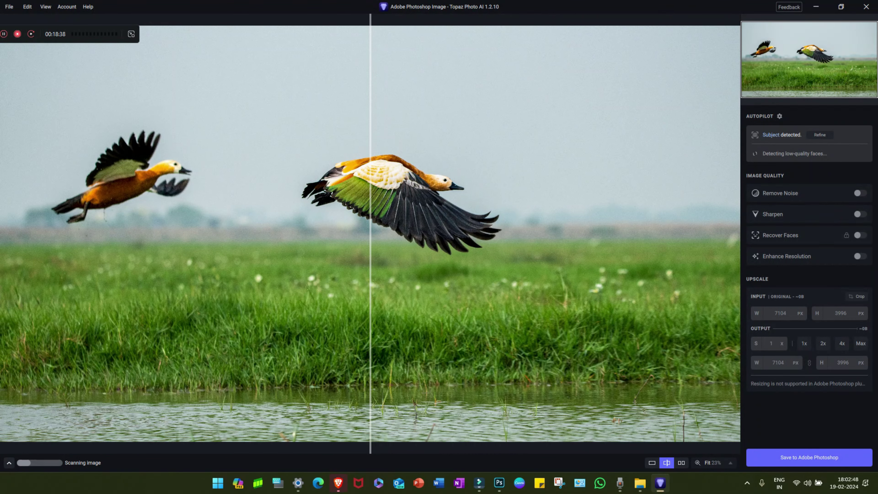
{"action": "left_click_drag", "start_coordinate": [370, 239], "coordinate": [530, 239]}
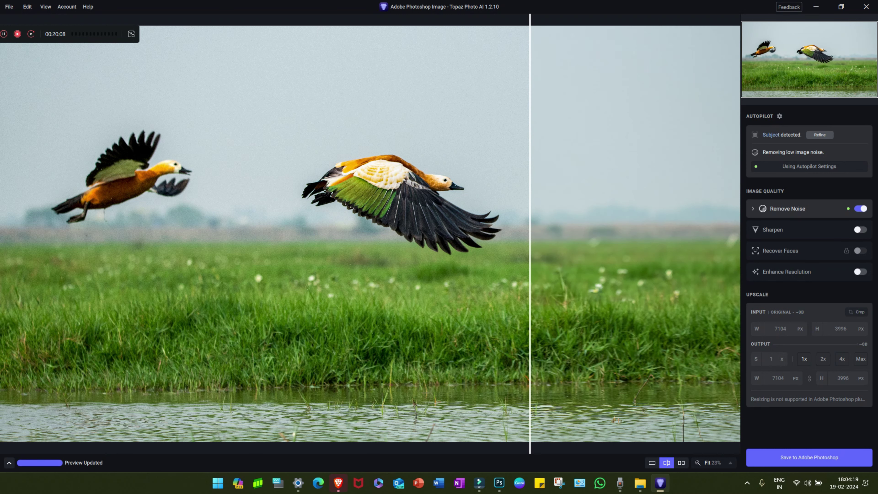
Step: Check the denoised result in the split view and save it back to Adobe Photoshop
{"action": "left_click_drag", "start_coordinate": [530, 235], "coordinate": [2, 236]}
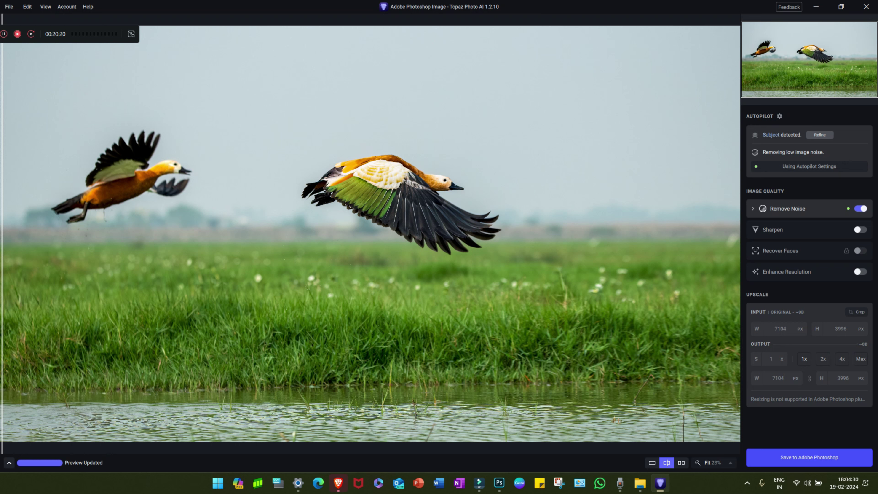
{"action": "left_click", "coordinate": [808, 458]}
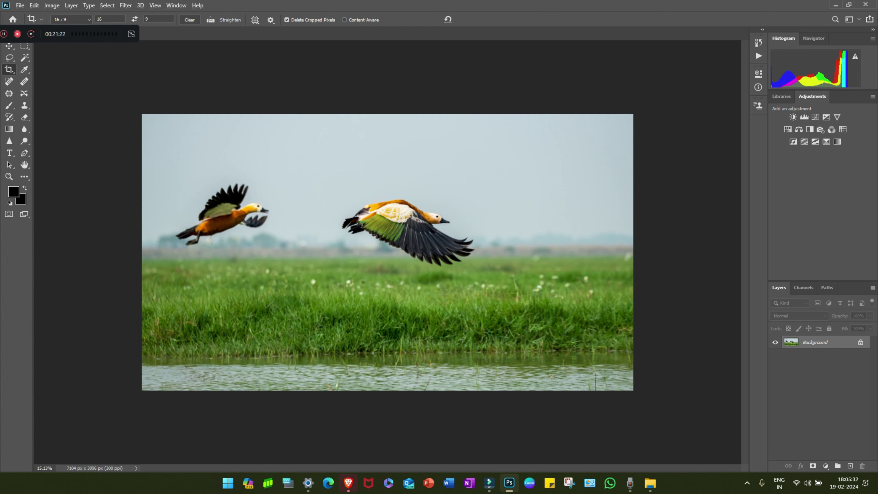
{"action": "scroll", "coordinate": [425, 225], "scroll_direction": "up", "scroll_amount": 2}
{"action": "scroll", "coordinate": [426, 225], "scroll_direction": "up", "scroll_amount": 2}
{"action": "scroll", "coordinate": [442, 217], "scroll_direction": "up", "scroll_amount": 1}
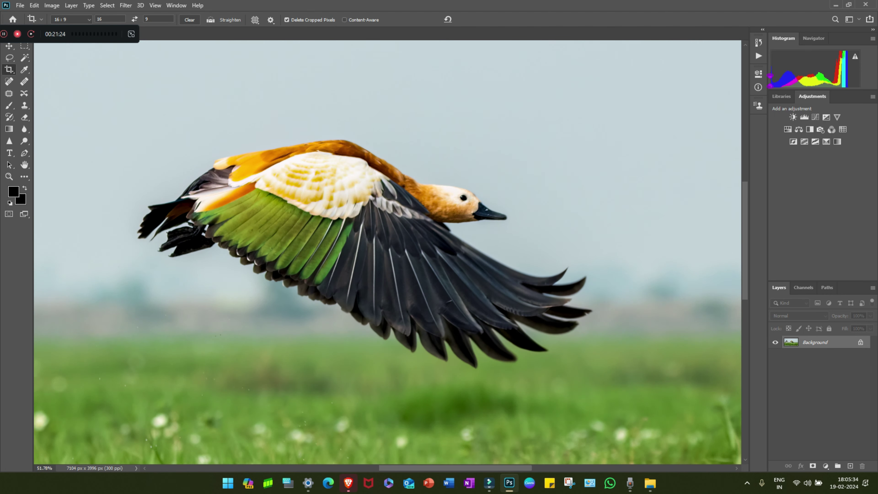
{"action": "scroll", "coordinate": [441, 216], "scroll_direction": "up", "scroll_amount": 1}
{"action": "scroll", "coordinate": [441, 217], "scroll_direction": "up", "scroll_amount": 1}
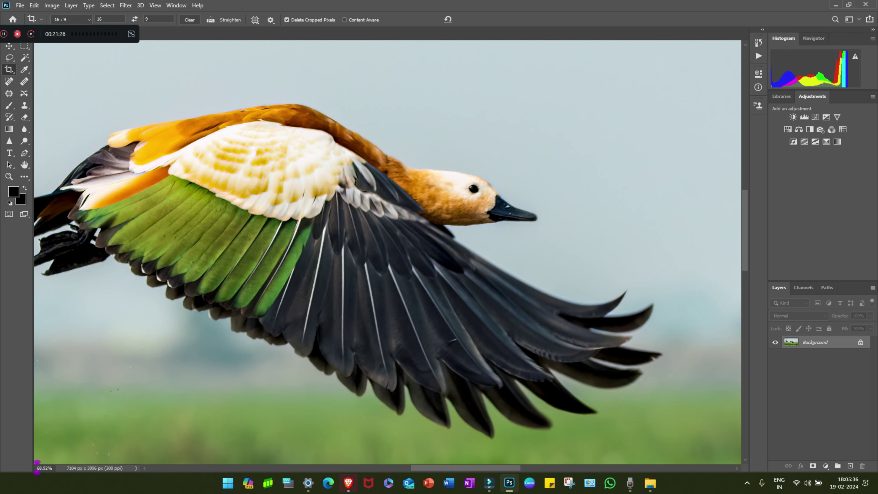
{"action": "scroll", "coordinate": [415, 242], "scroll_direction": "down", "scroll_amount": 1}
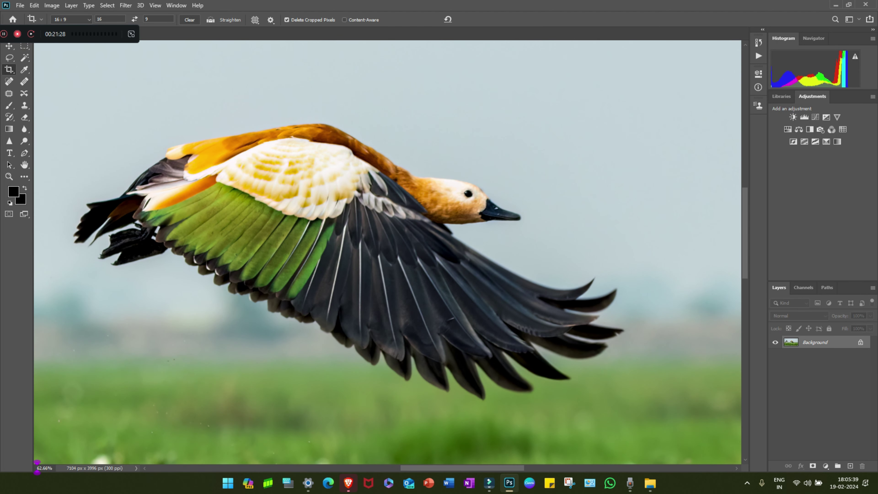
{"action": "scroll", "coordinate": [439, 215], "scroll_direction": "down", "scroll_amount": 3}
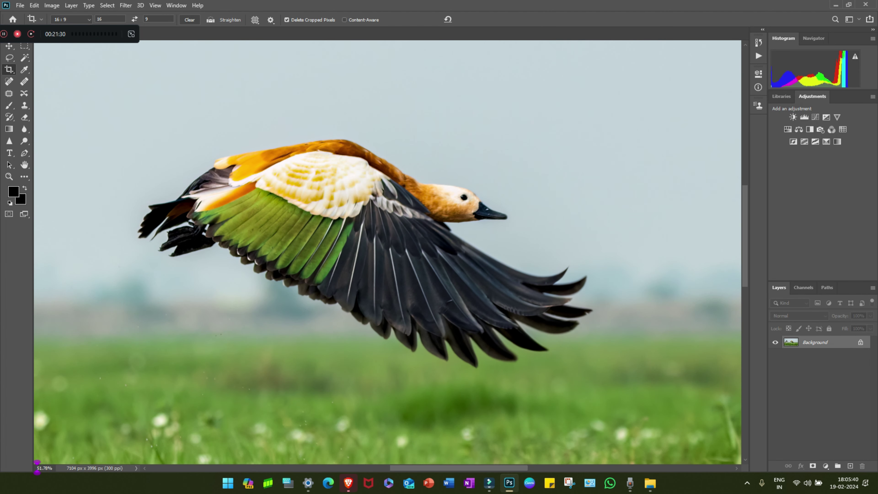
{"action": "scroll", "coordinate": [439, 214], "scroll_direction": "down", "scroll_amount": 3}
{"action": "scroll", "coordinate": [439, 214], "scroll_direction": "down", "scroll_amount": 3}
{"action": "scroll", "coordinate": [439, 215], "scroll_direction": "down", "scroll_amount": 3}
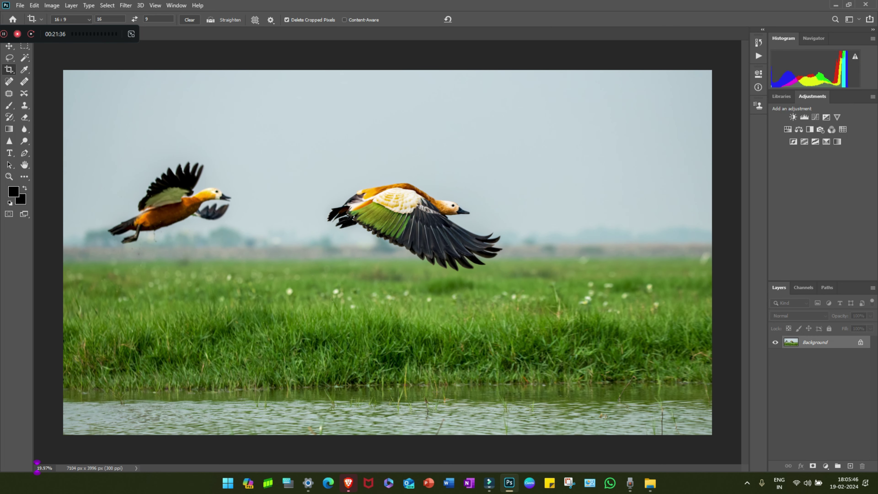
{"action": "scroll", "coordinate": [388, 252], "scroll_direction": "down", "scroll_amount": 1}
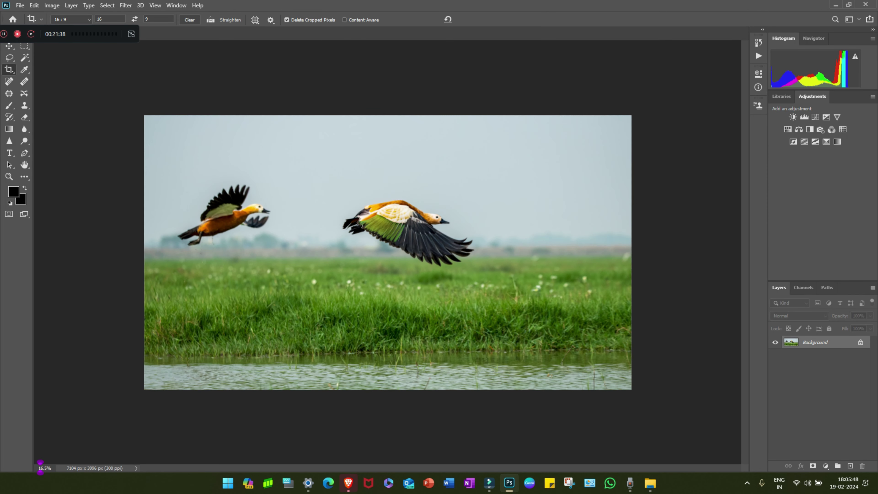
{"action": "scroll", "coordinate": [431, 246], "scroll_direction": "up", "scroll_amount": 2}
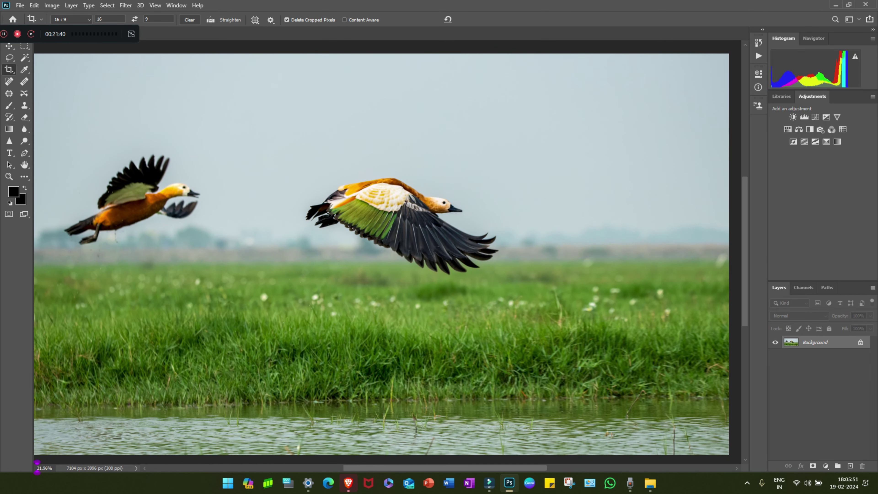
{"action": "scroll", "coordinate": [529, 231], "scroll_direction": "up", "scroll_amount": 1}
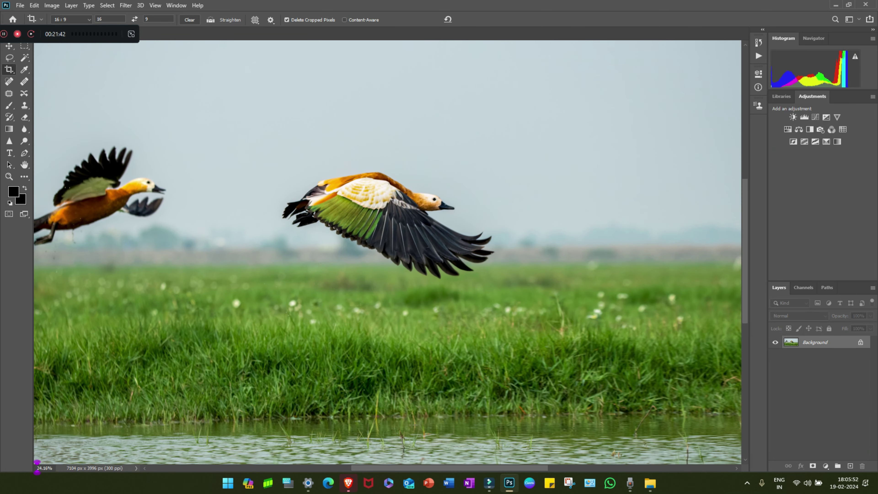
{"action": "scroll", "coordinate": [532, 236], "scroll_direction": "up", "scroll_amount": 2}
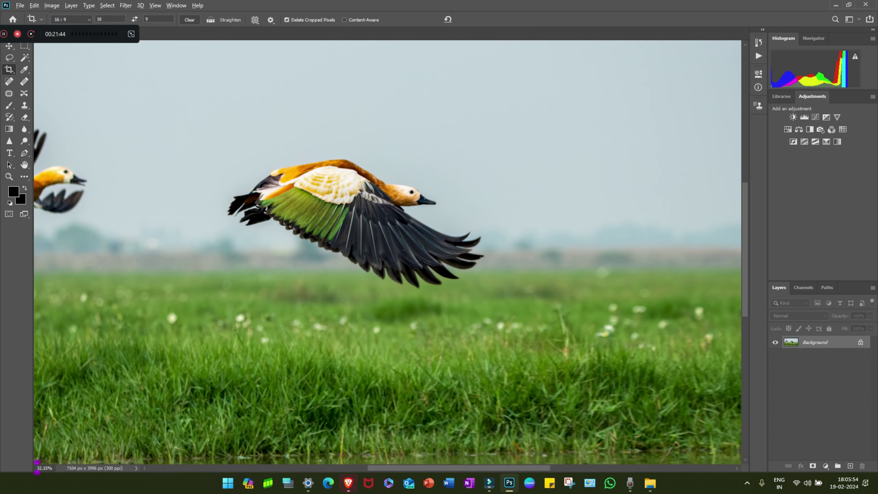
{"action": "scroll", "coordinate": [542, 231], "scroll_direction": "up", "scroll_amount": 2}
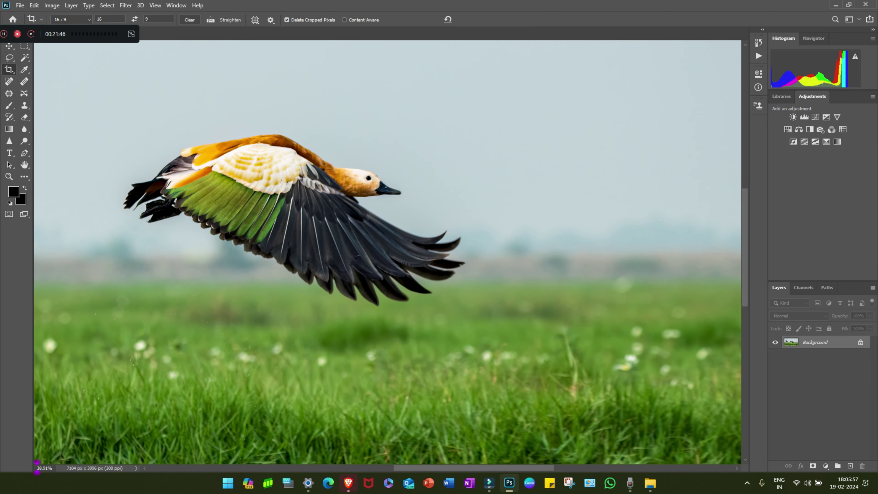
{"action": "scroll", "coordinate": [544, 228], "scroll_direction": "down", "scroll_amount": 3}
{"action": "scroll", "coordinate": [544, 228], "scroll_direction": "down", "scroll_amount": 3}
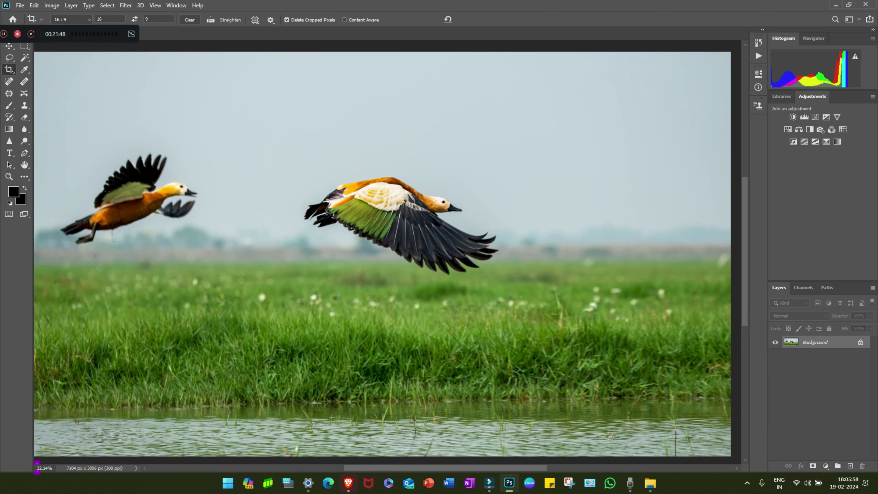
{"action": "scroll", "coordinate": [544, 228], "scroll_direction": "down", "scroll_amount": 2}
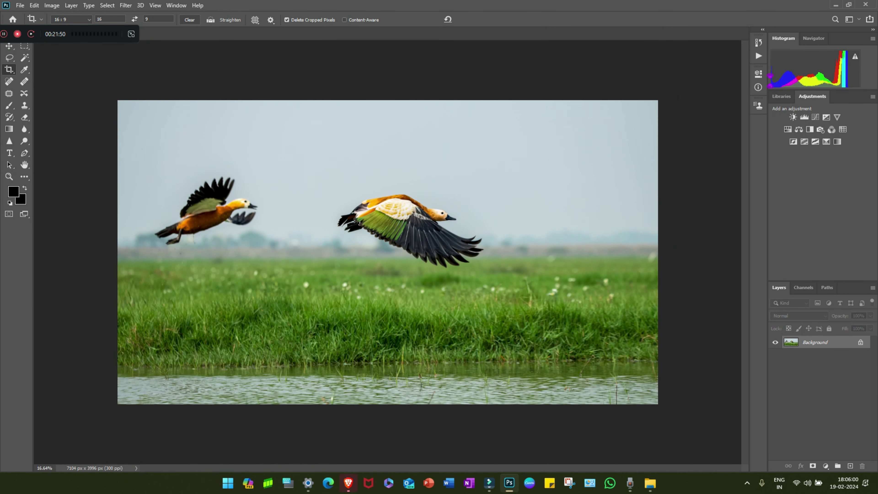
Step: Save the denoised photo and export it as DSC_8276.jpg into the Processed Photos folder
{"action": "key", "text": "ctrl+s"}
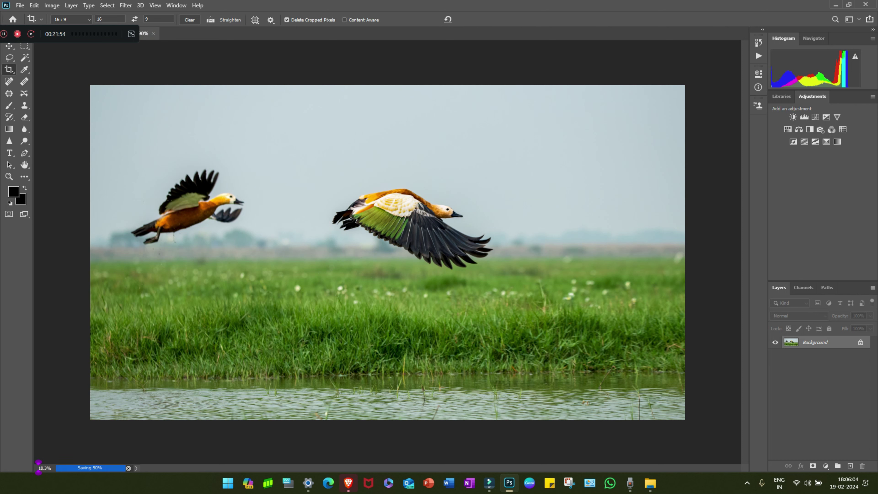
{"action": "left_click", "coordinate": [20, 5]}
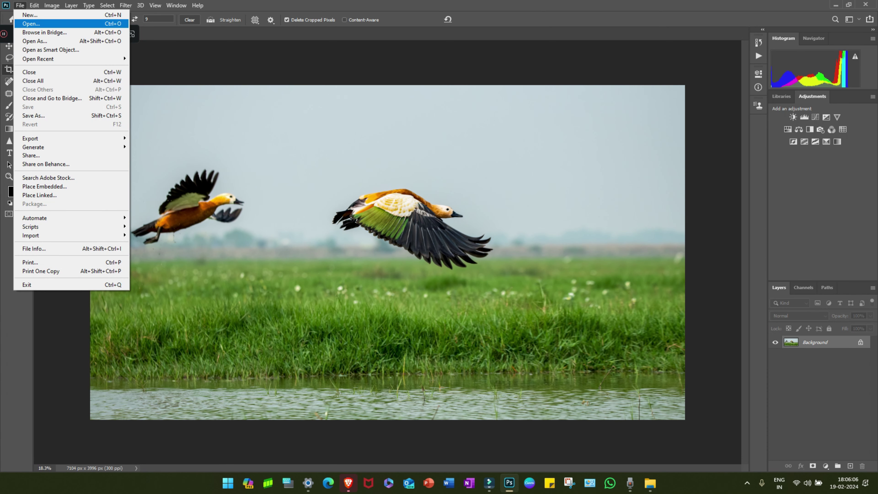
{"action": "left_click", "coordinate": [156, 147]}
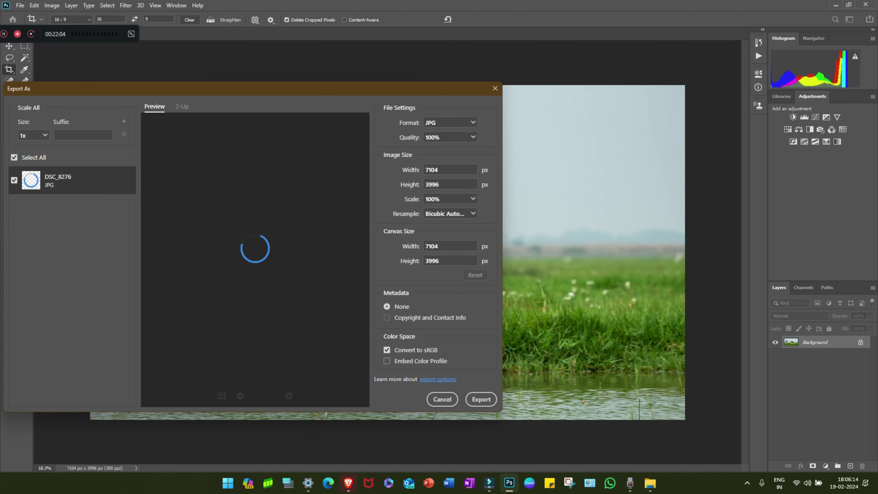
{"action": "left_click", "coordinate": [480, 399]}
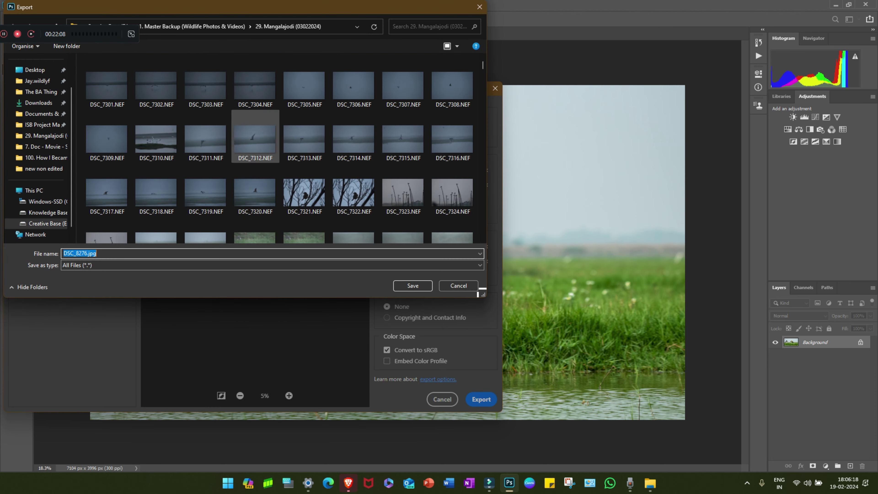
{"action": "left_click", "coordinate": [37, 81]}
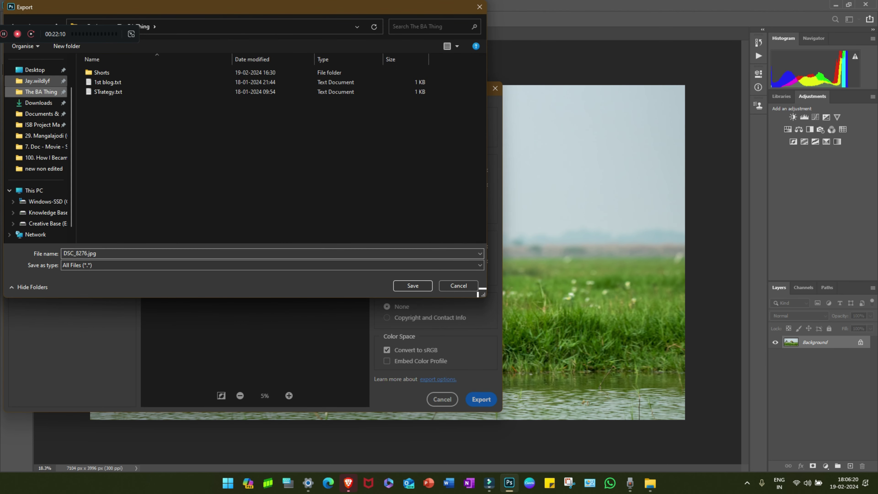
{"action": "left_click", "coordinate": [125, 82]}
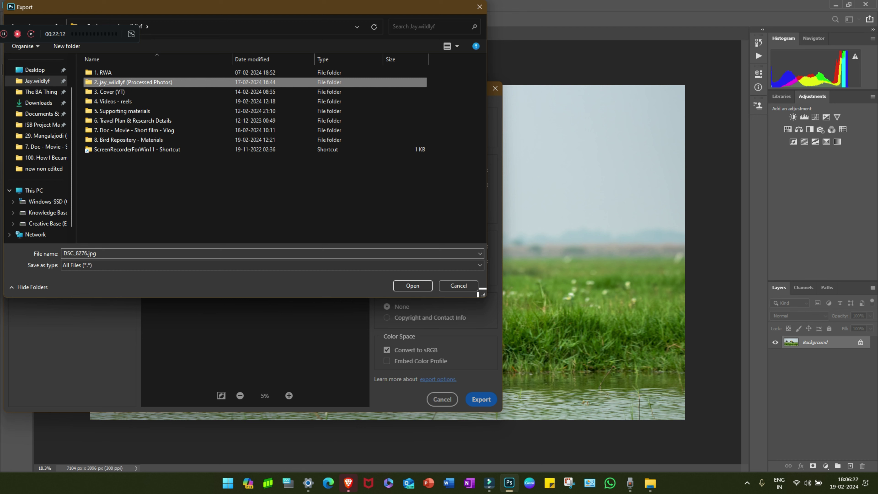
{"action": "key", "text": "Return"}
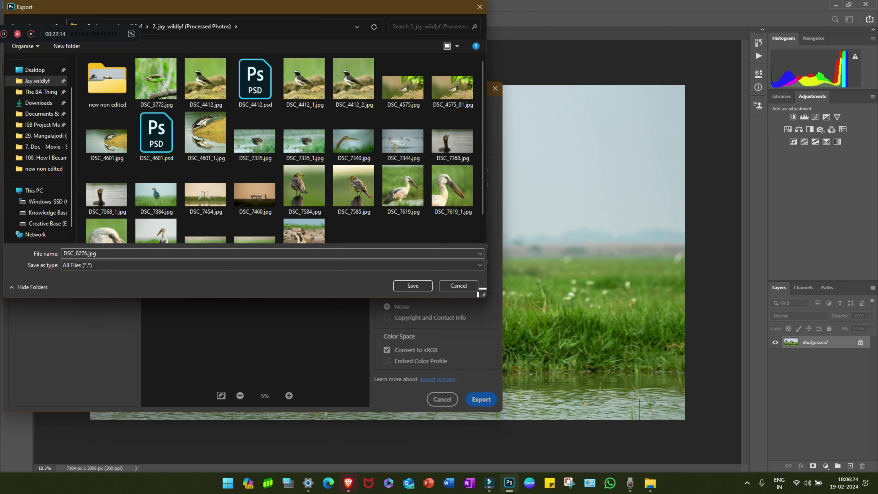
{"action": "key", "text": "Return"}
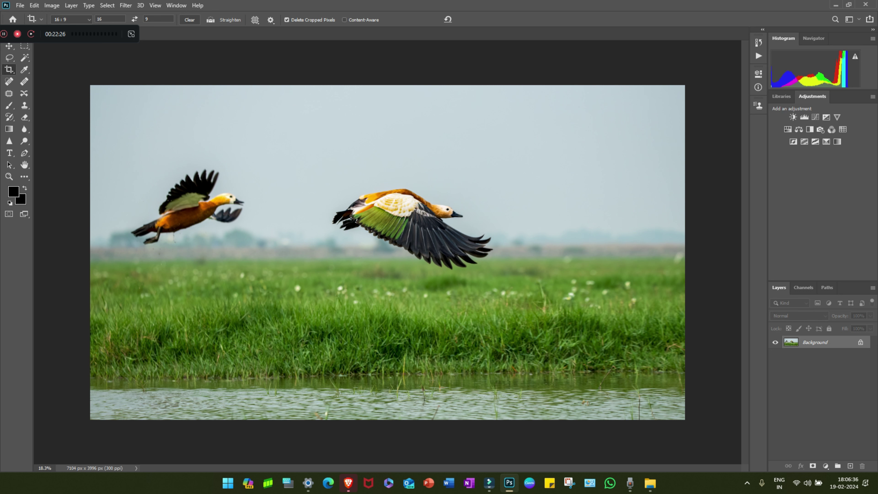
Step: Open the Camera Raw Filter on the photo and reset Vibrance to 0
{"action": "left_click", "coordinate": [126, 6]}
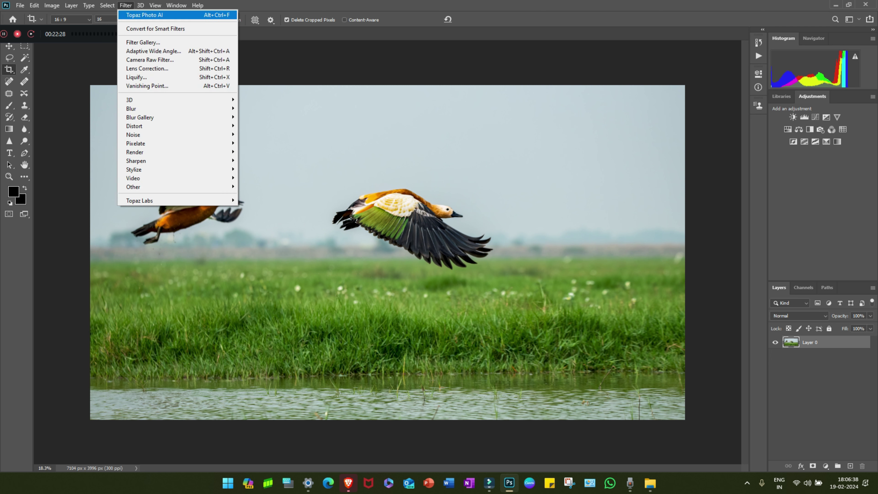
{"action": "key", "text": "Return"}
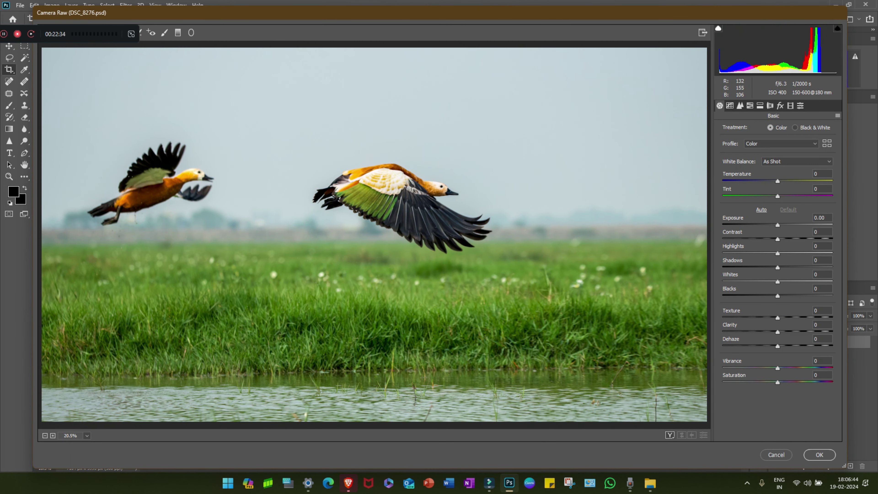
{"action": "scroll", "coordinate": [374, 237], "scroll_direction": "down", "scroll_amount": 1}
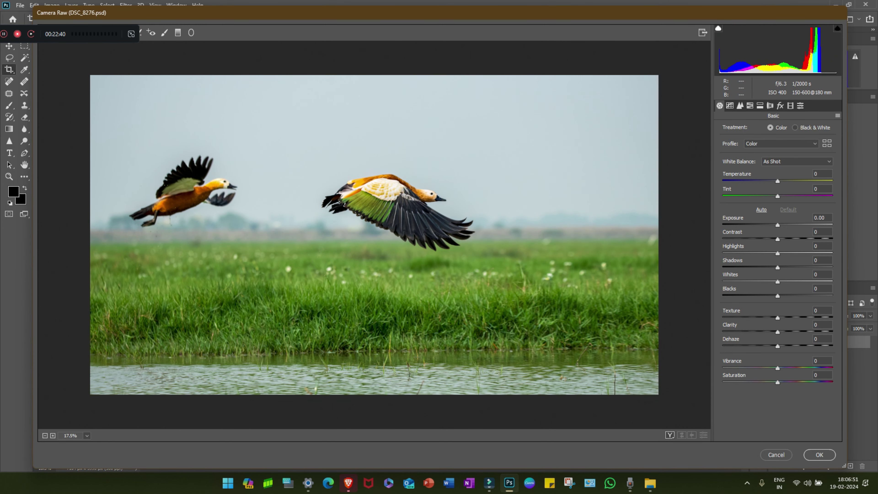
{"action": "key", "text": "Down"}
{"action": "key", "text": "Down"}
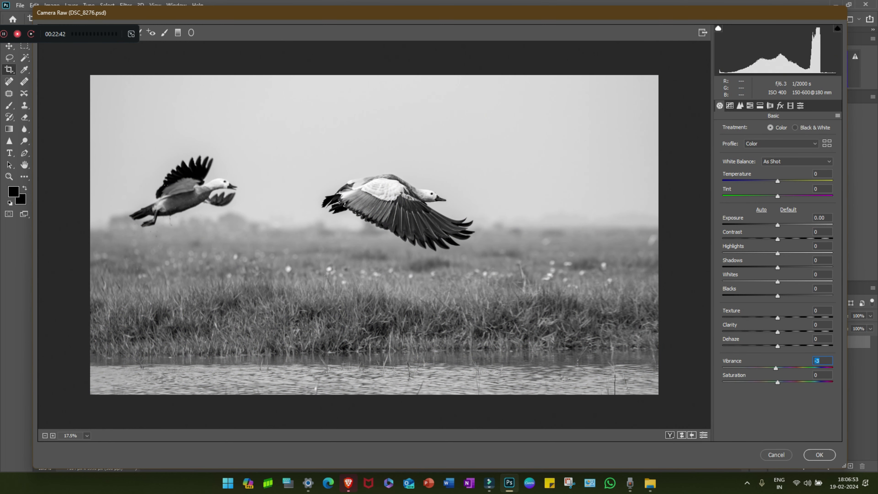
{"action": "type", "text": "0"}
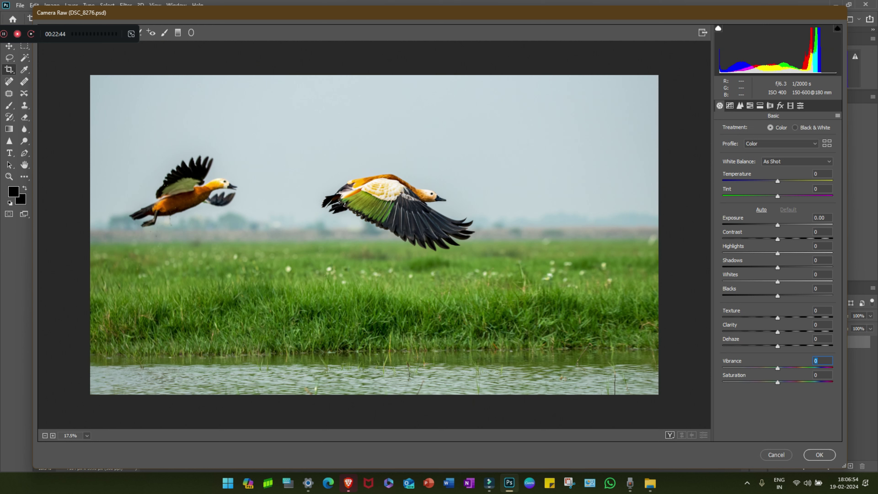
Step: Cool the Temperature to -7, comparing it against 0 with undo and redo
{"action": "key", "text": "Down"}
{"action": "key", "text": "Down"}
{"action": "key", "text": "Down"}
{"action": "key", "text": "Down"}
{"action": "key", "text": "Down"}
{"action": "key", "text": "Down"}
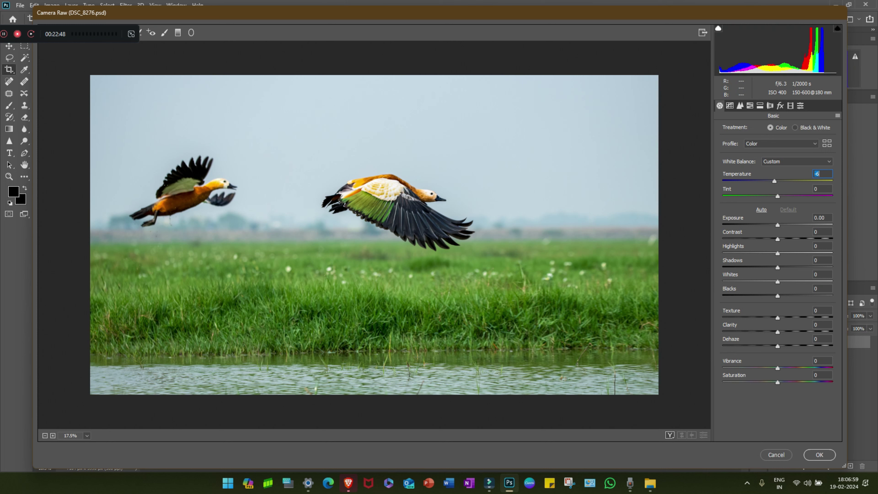
{"action": "key", "text": "Down"}
{"action": "type", "text": "0"}
{"action": "key", "text": "Tab"}
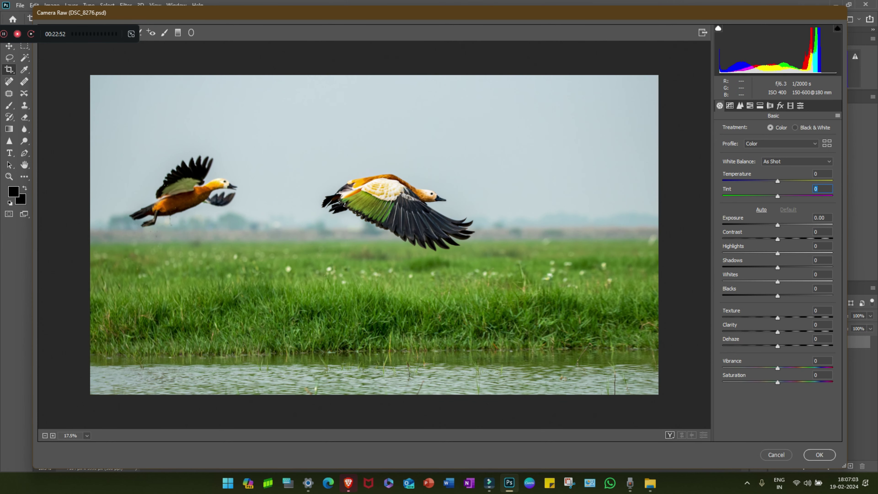
{"action": "key", "text": "ctrl+z"}
{"action": "key", "text": "ctrl+shift+z"}
{"action": "key", "text": "ctrl+z"}
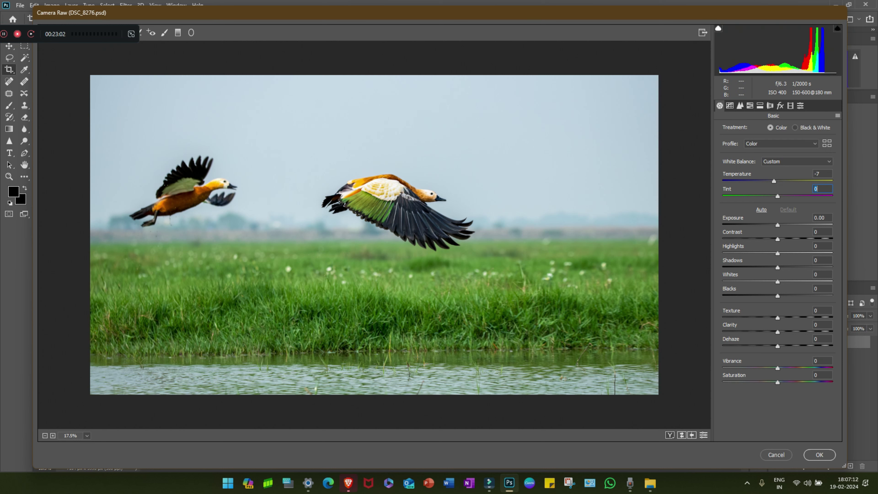
{"action": "left_click", "coordinate": [815, 174]}
Step: Raise Temperature to -6 and zoom the Camera Raw preview in and out to check
{"action": "key", "text": "Up"}
{"action": "scroll", "coordinate": [393, 239], "scroll_direction": "up", "scroll_amount": 2}
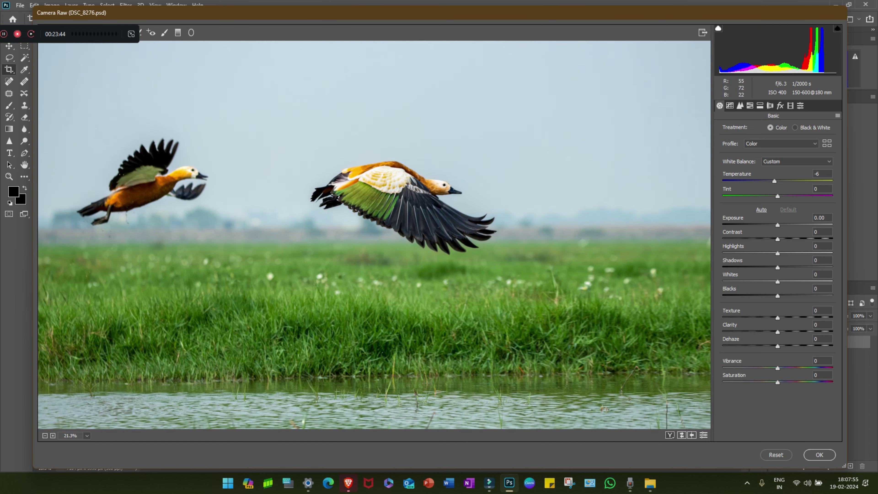
{"action": "scroll", "coordinate": [357, 220], "scroll_direction": "up", "scroll_amount": 1}
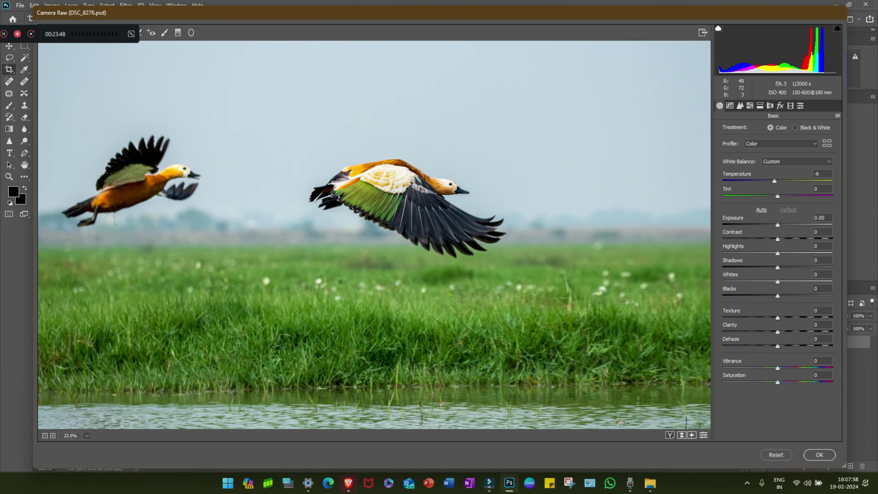
{"action": "scroll", "coordinate": [376, 237], "scroll_direction": "down", "scroll_amount": 3}
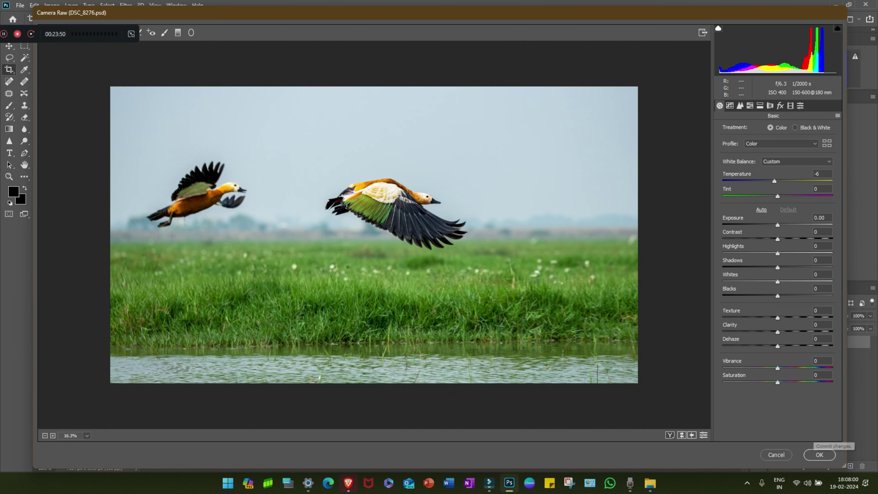
Step: Apply the cooled Camera Raw edit, save the document, and export it as DSC_8276_1.jpg
{"action": "left_click", "coordinate": [819, 455]}
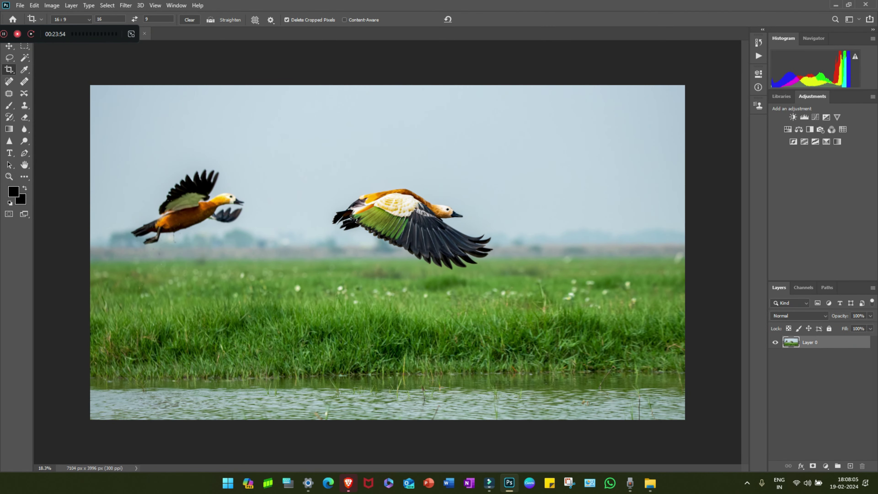
{"action": "key", "text": "ctrl+s"}
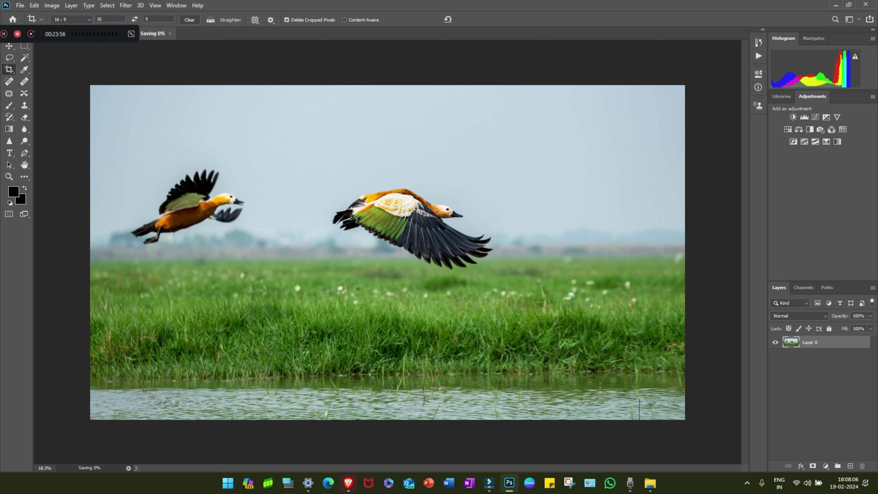
{"action": "left_click", "coordinate": [20, 5]}
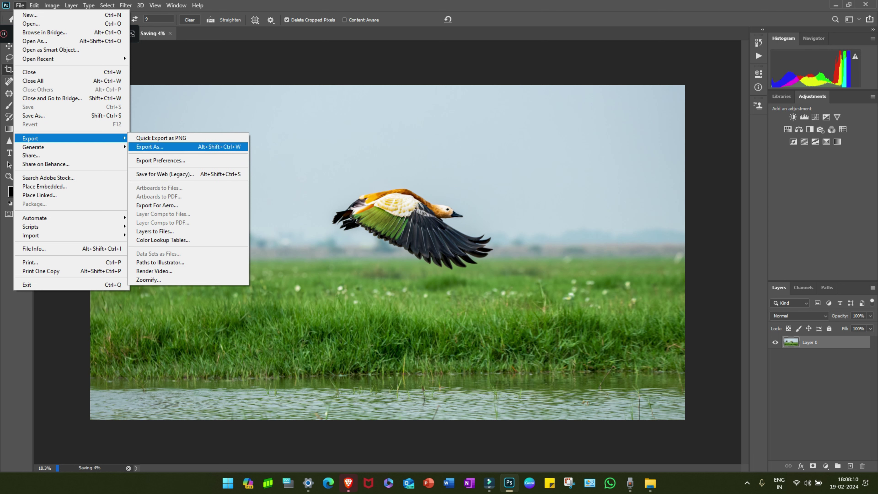
{"action": "left_click", "coordinate": [149, 147]}
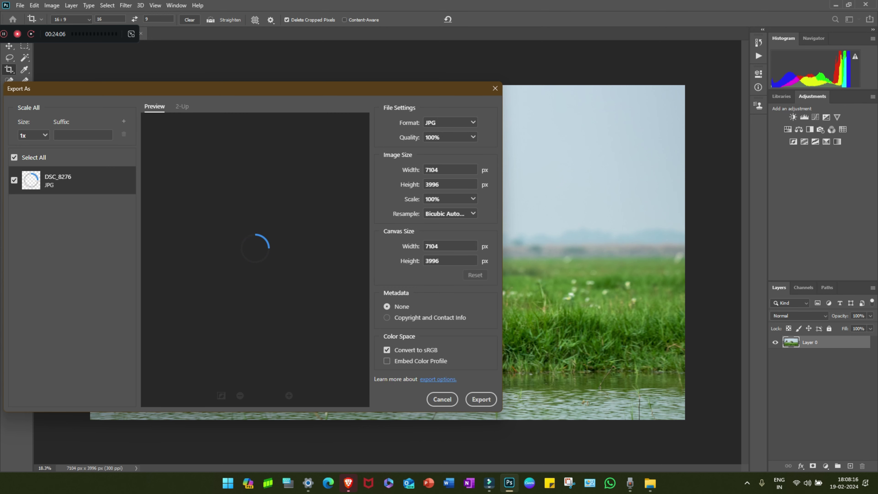
{"action": "left_click_drag", "start_coordinate": [285, 88], "coordinate": [359, 74]}
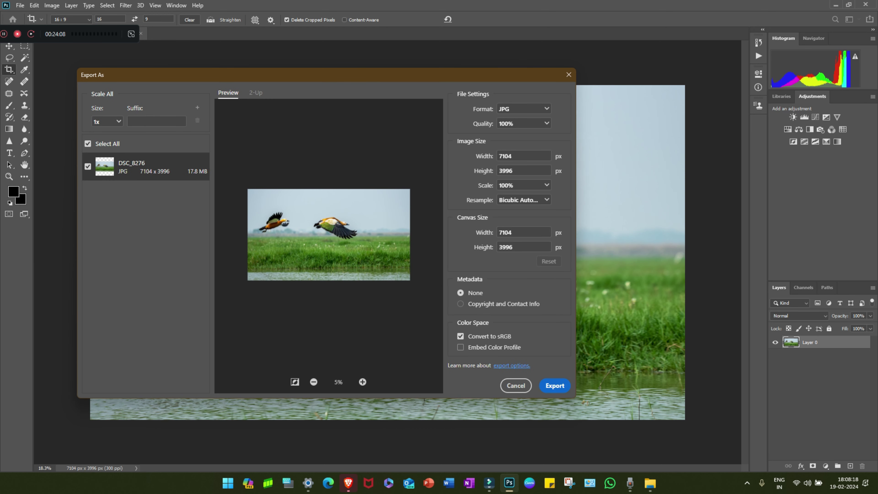
{"action": "key", "text": "Return"}
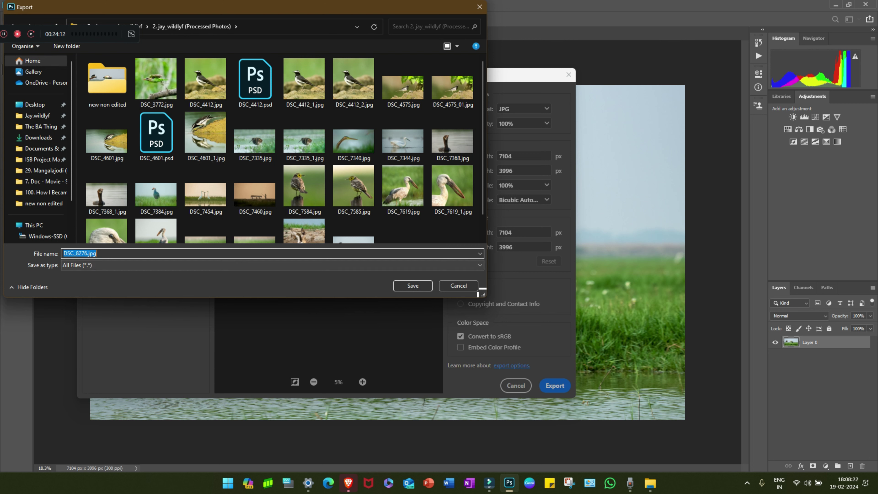
{"action": "left_click", "coordinate": [86, 253]}
{"action": "type", "text": "_1"}
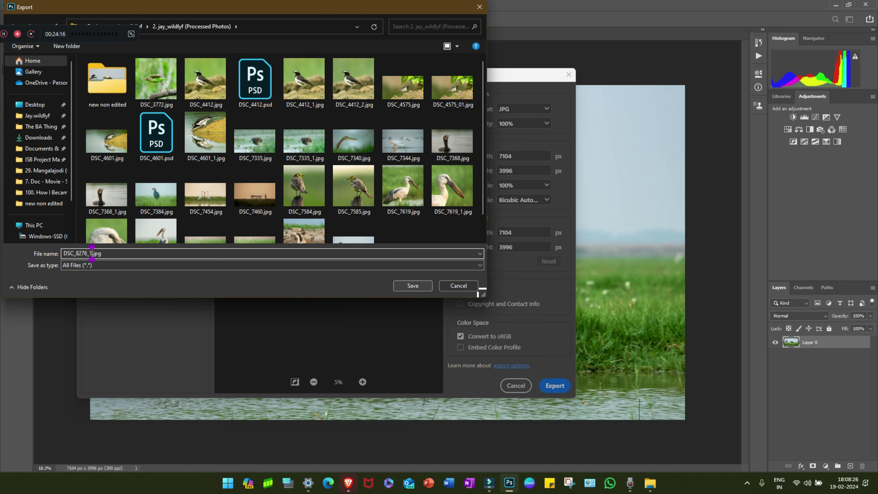
{"action": "left_click", "coordinate": [413, 285]}
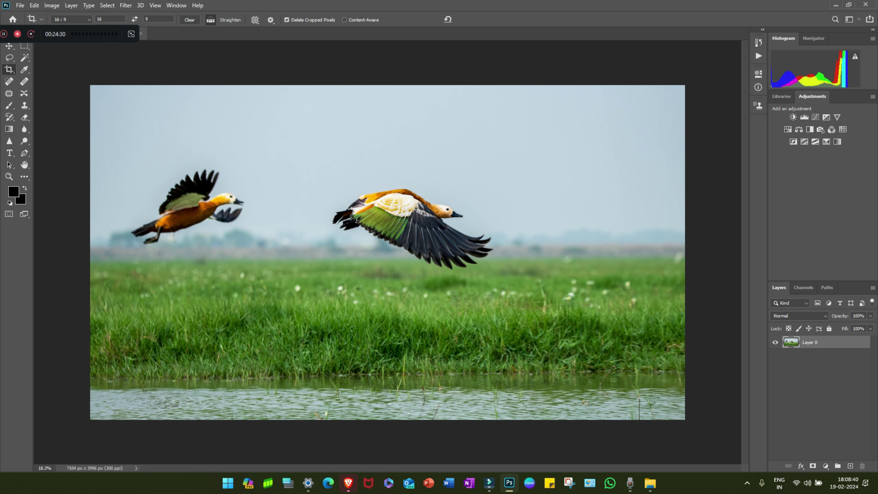
Step: Compare the unedited original with the edited photo, then save the edited document again
{"action": "key", "text": "ctrl+w"}
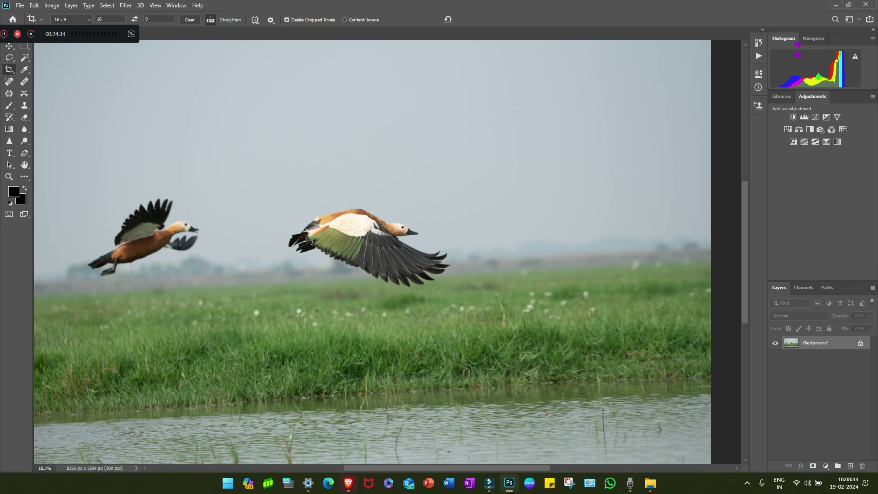
{"action": "key", "text": "ctrl+minus"}
{"action": "key", "text": "ctrl+minus"}
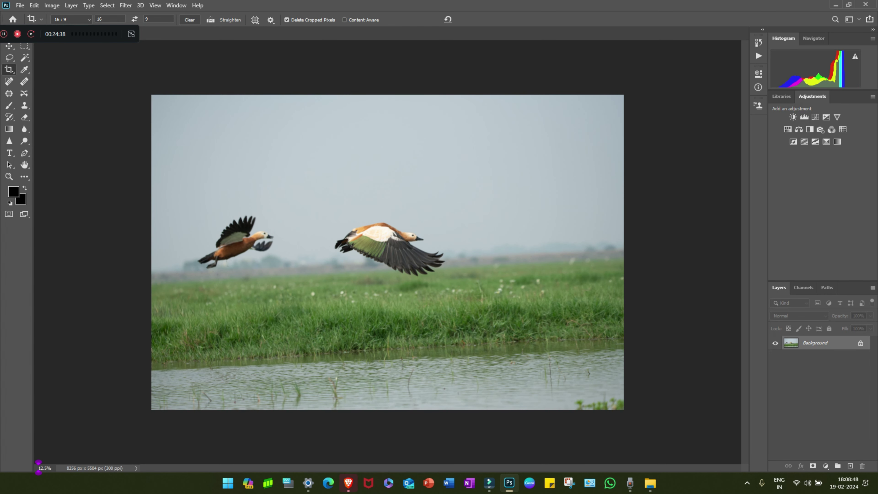
{"action": "key", "text": "ctrl+Tab"}
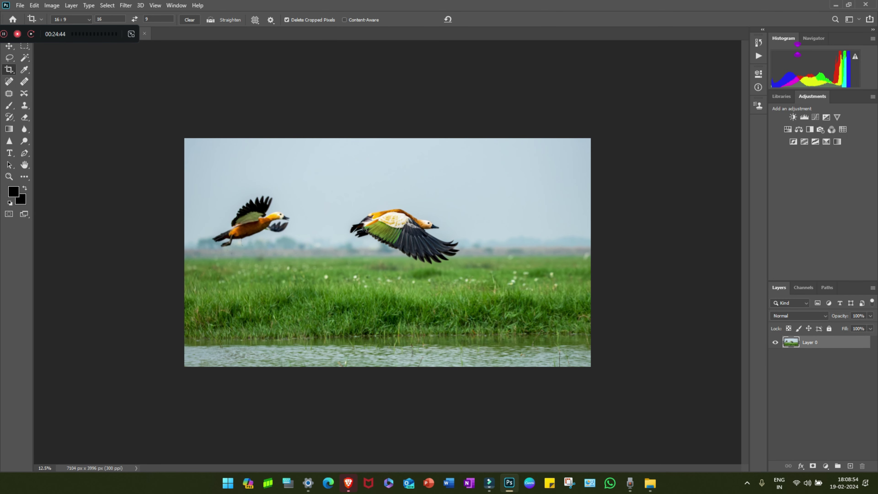
{"action": "key", "text": "ctrl+plus"}
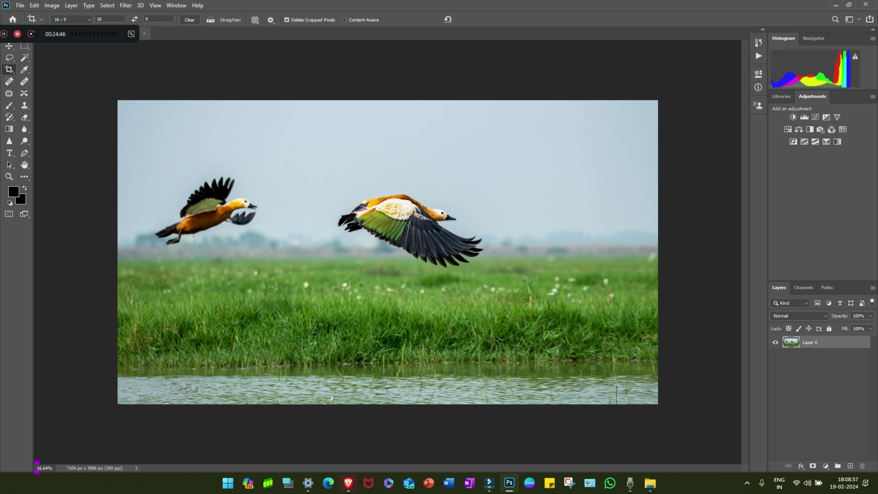
{"action": "key", "text": "ctrl+s"}
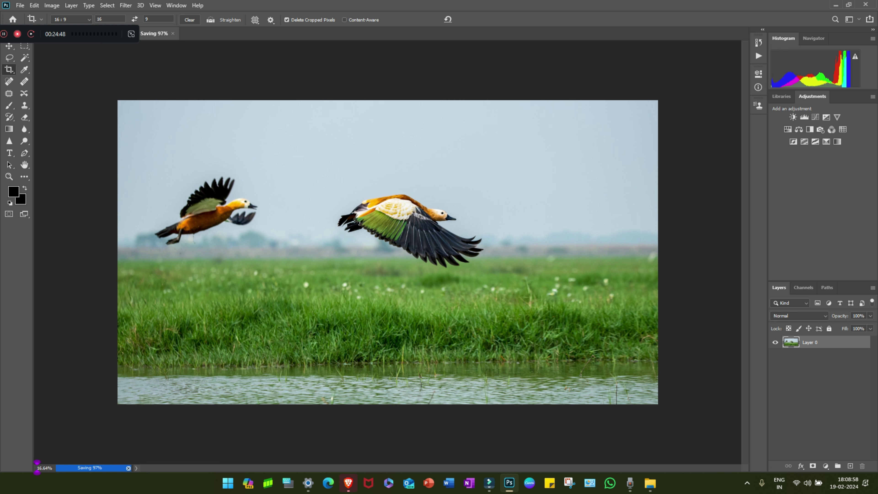
{"action": "left_click", "coordinate": [211, 20]}
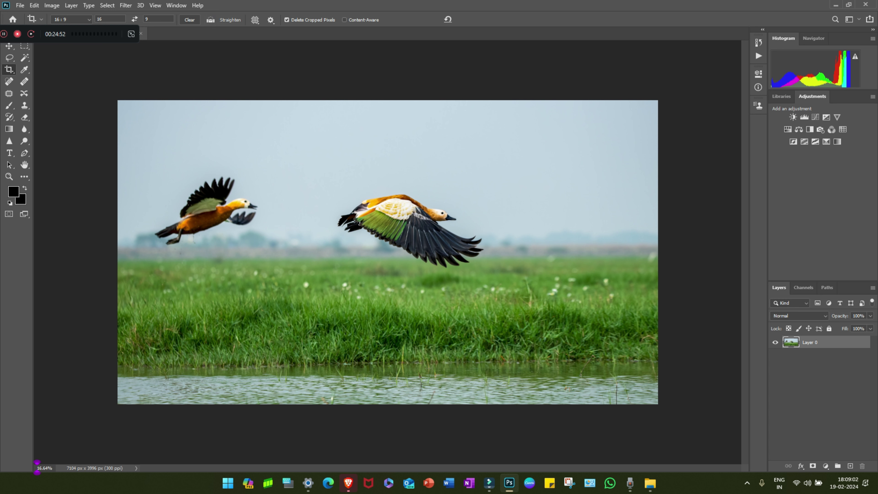
{"action": "left_click", "coordinate": [630, 483]}
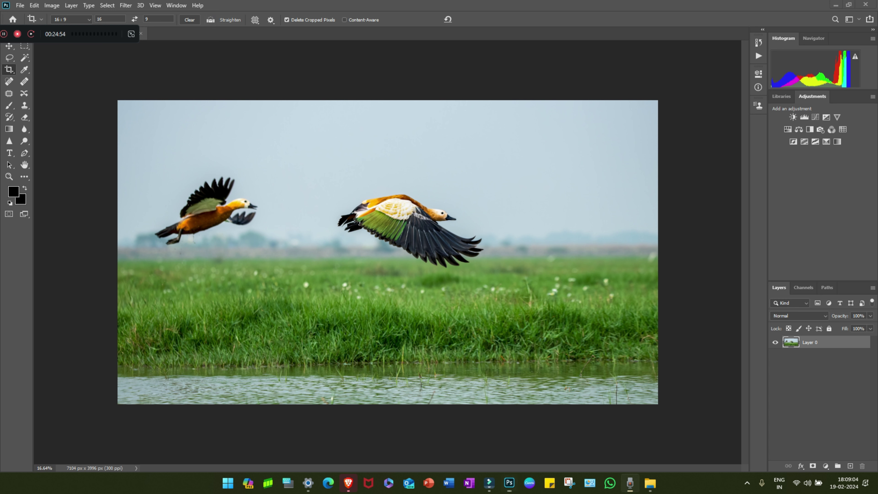